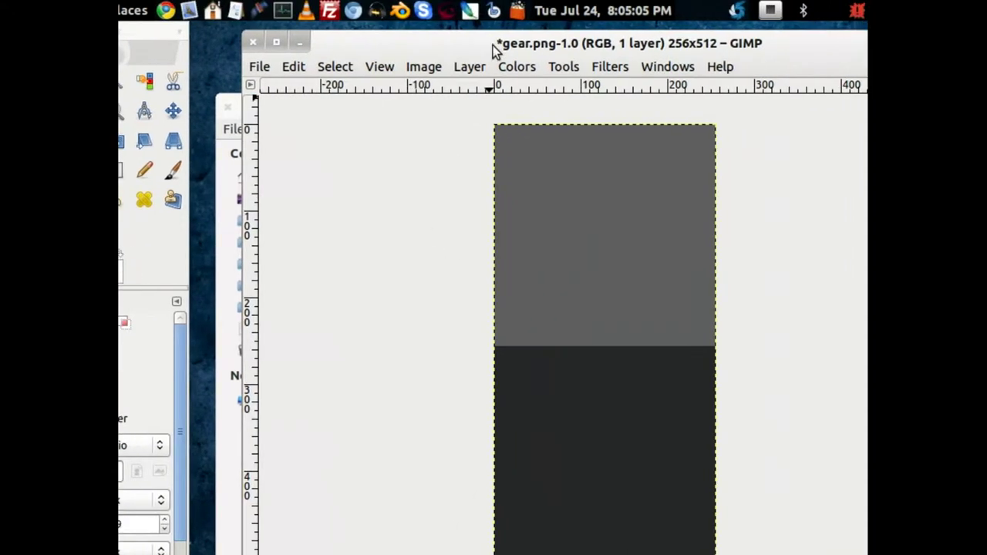
Bring the file manager forward and launch AC3D from the ac3ds file in the Ac3D folder
{"action": "left_click_drag", "start_coordinate": [494, 47], "coordinate": [495, 58]}
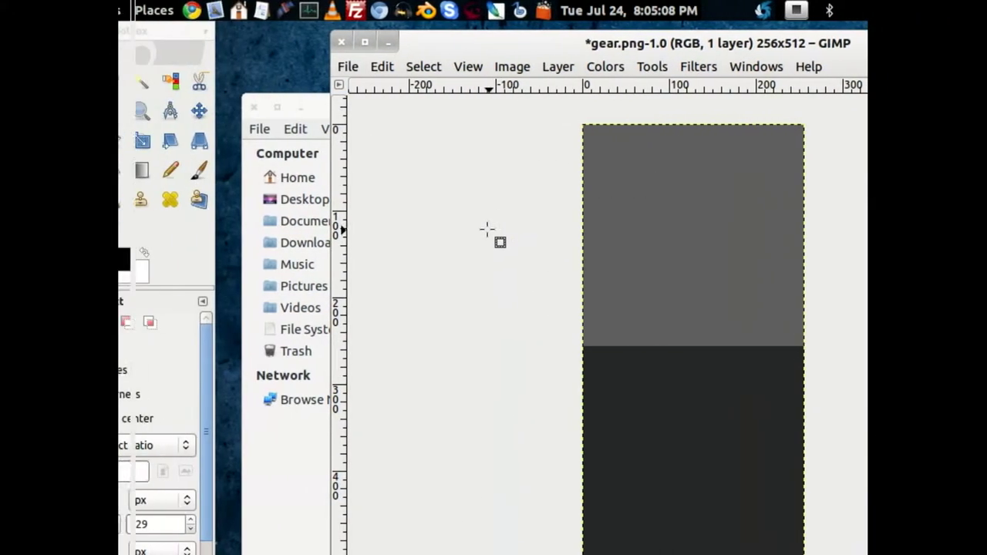
{"action": "left_click_drag", "start_coordinate": [588, 189], "coordinate": [667, 183], "text": "alt"}
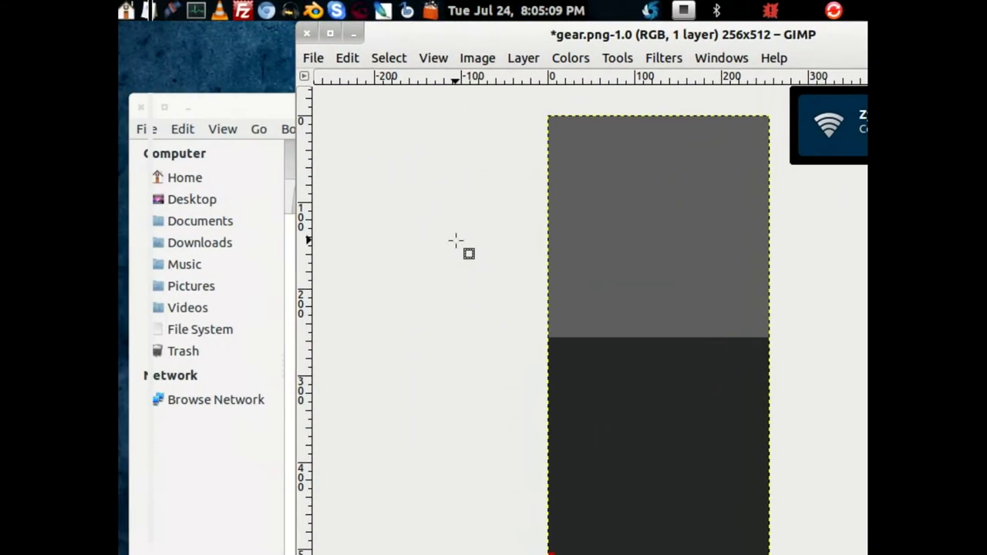
{"action": "left_click", "coordinate": [373, 490]}
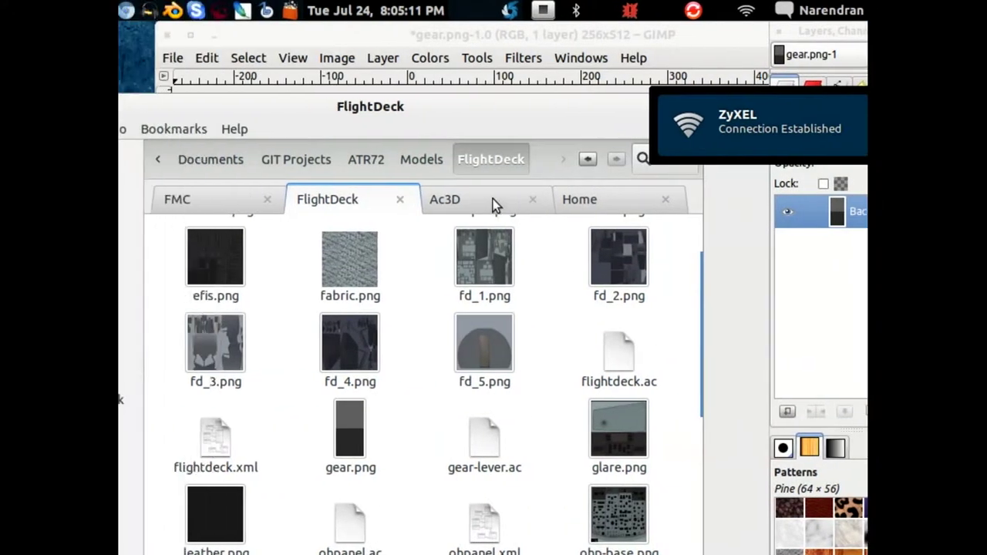
{"action": "left_click", "coordinate": [493, 199]}
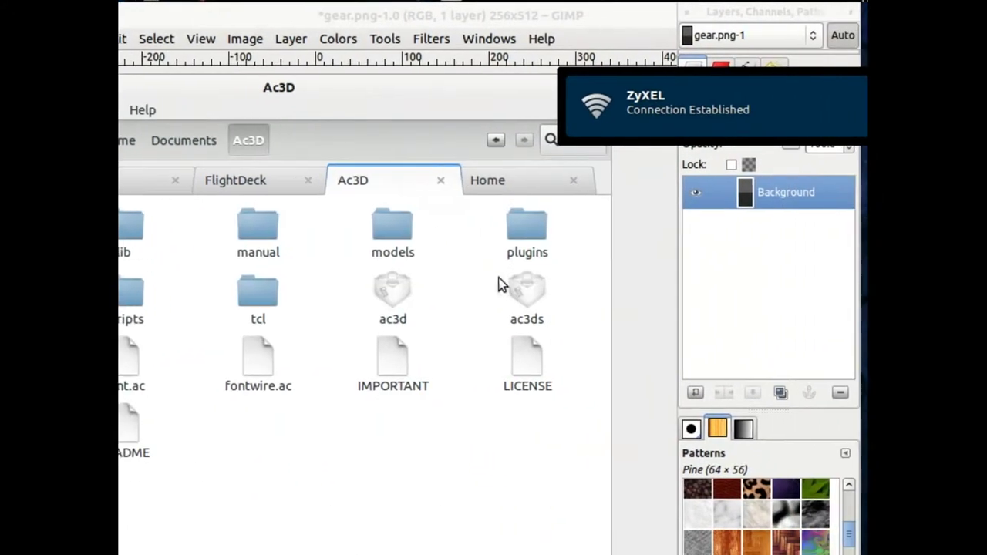
{"action": "left_click", "coordinate": [519, 284]}
{"action": "double_click", "coordinate": [519, 282]}
Open the recently used gear-lever.ac model from the FlightDeck folder
{"action": "left_click", "coordinate": [132, 58]}
{"action": "mouse_move", "coordinate": [166, 114]}
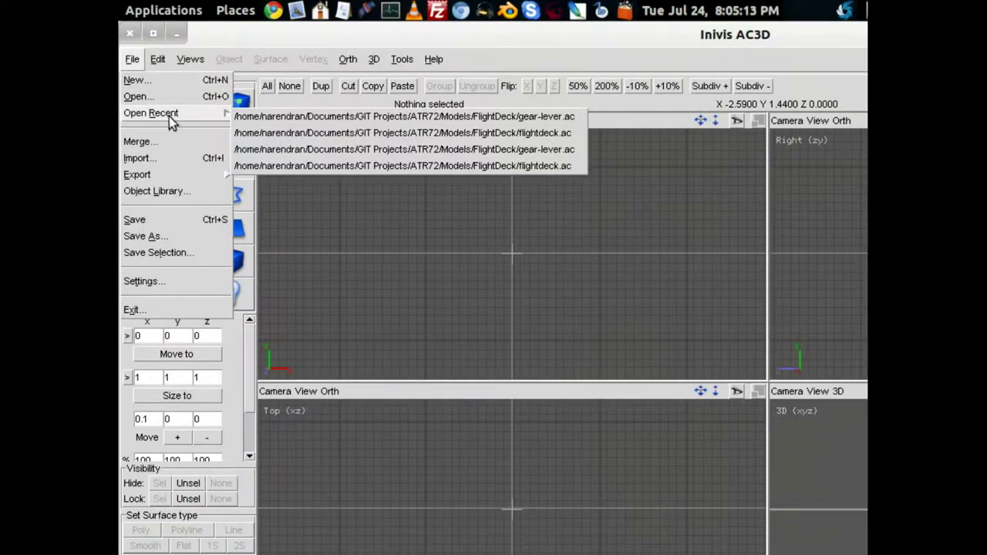
{"action": "left_click", "coordinate": [445, 115]}
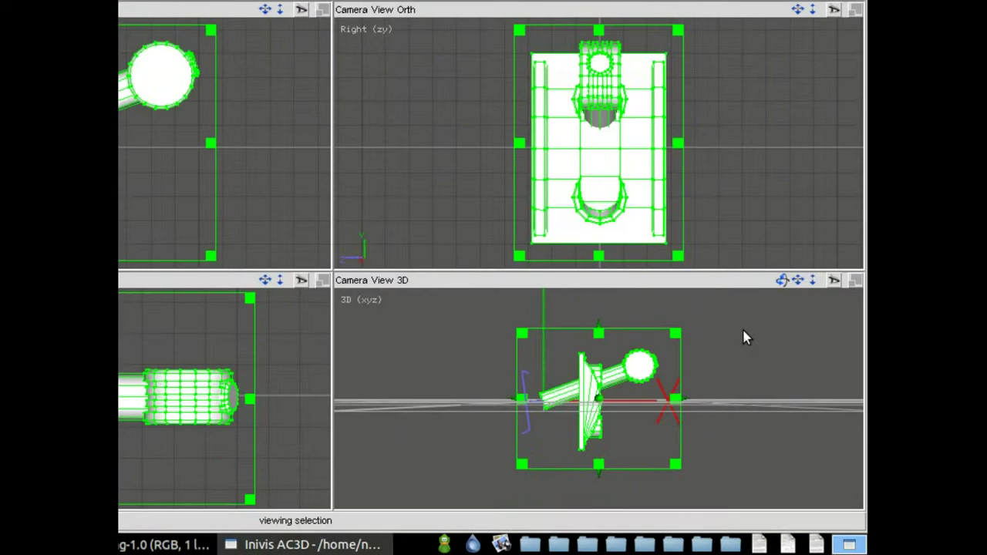
Enlarge the 3D view, clear the selection and orbit around the gear lever to inspect its base plate and knob
{"action": "left_click", "coordinate": [858, 278]}
{"action": "left_click", "coordinate": [572, 281]}
{"action": "left_click", "coordinate": [340, 281]}
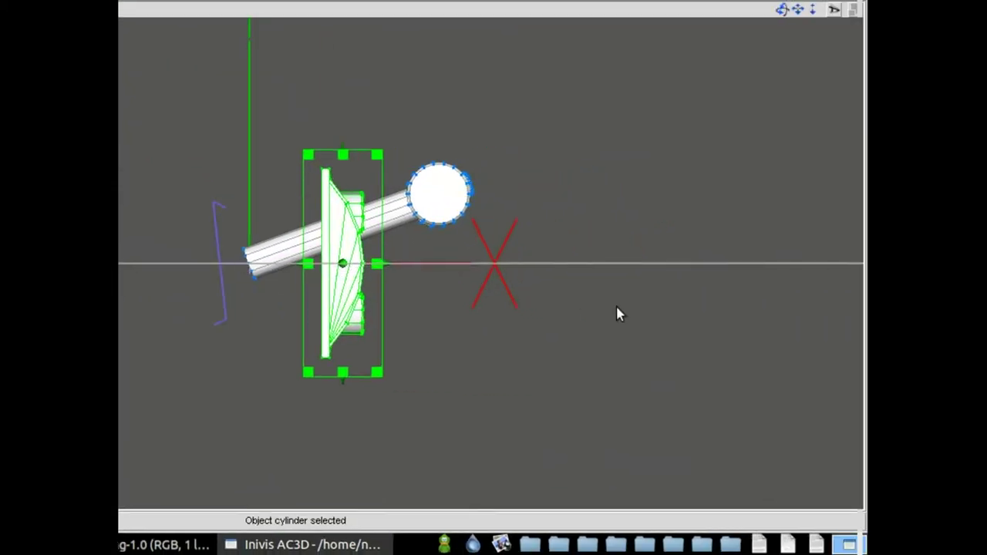
{"action": "scroll", "coordinate": [617, 309], "scroll_direction": "up", "scroll_amount": 5}
{"action": "left_click", "coordinate": [663, 266]}
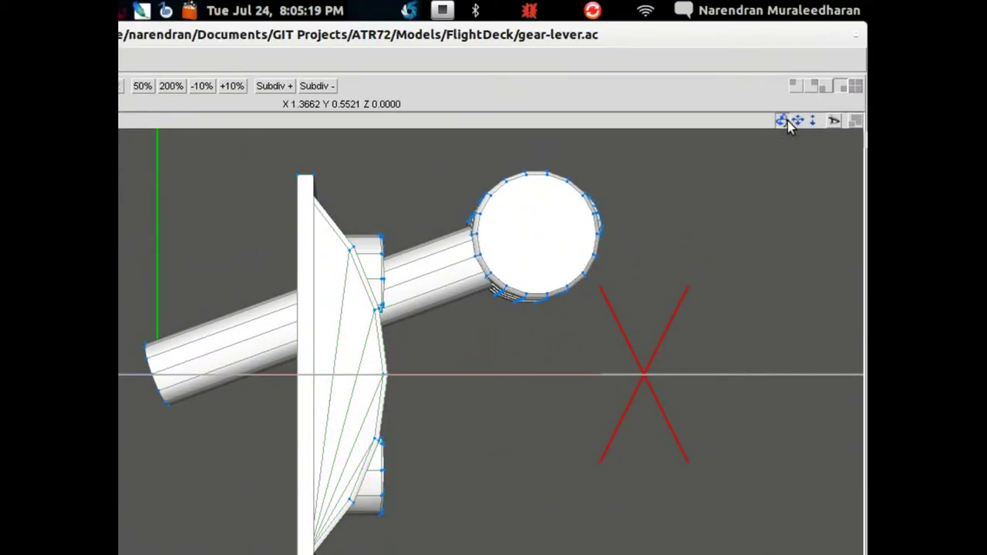
{"action": "left_click_drag", "start_coordinate": [788, 120], "coordinate": [761, 137]}
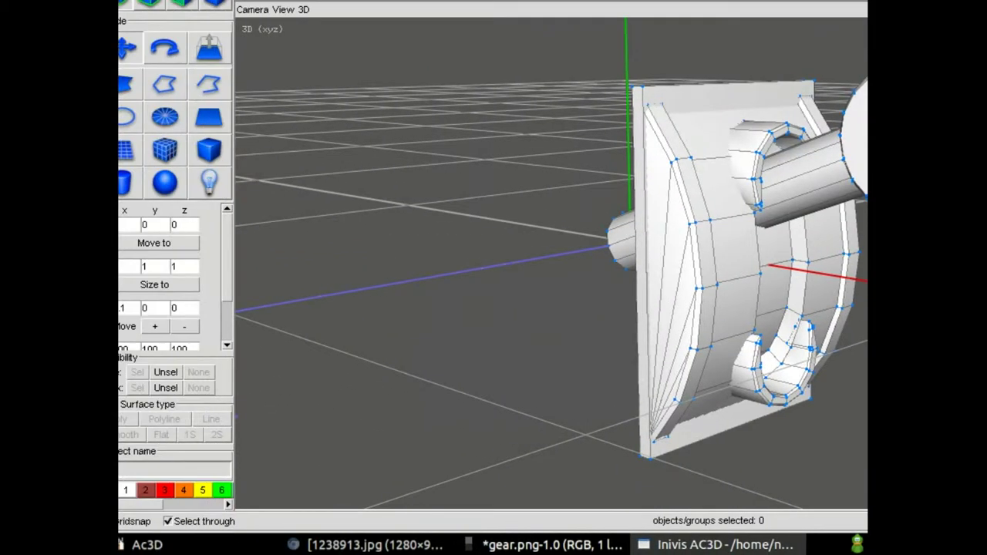
Switch between gear.png in GIMP and the AC3D model to compare the texture's colour areas with the base plate and lever knob
{"action": "left_click", "coordinate": [278, 545]}
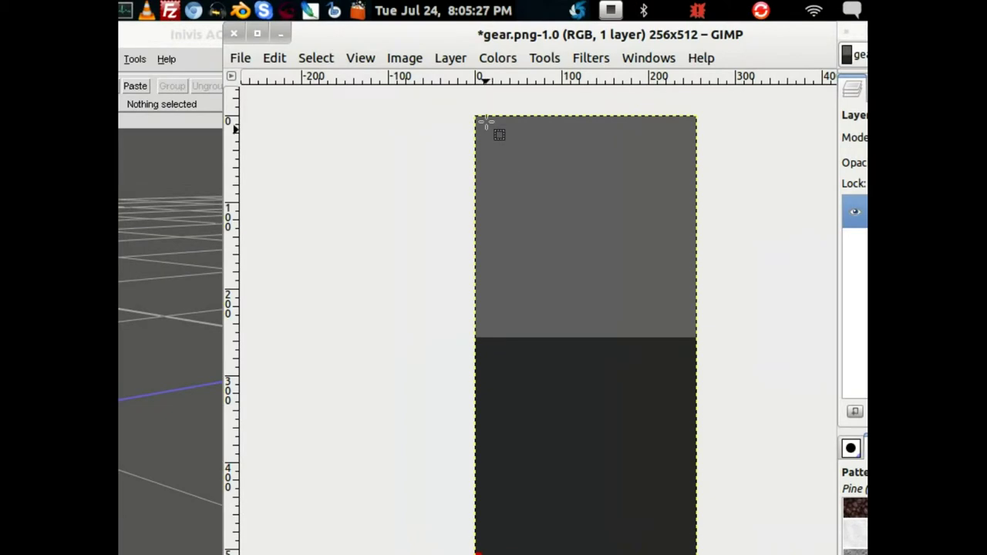
{"action": "left_click_drag", "start_coordinate": [548, 37], "coordinate": [281, 43]}
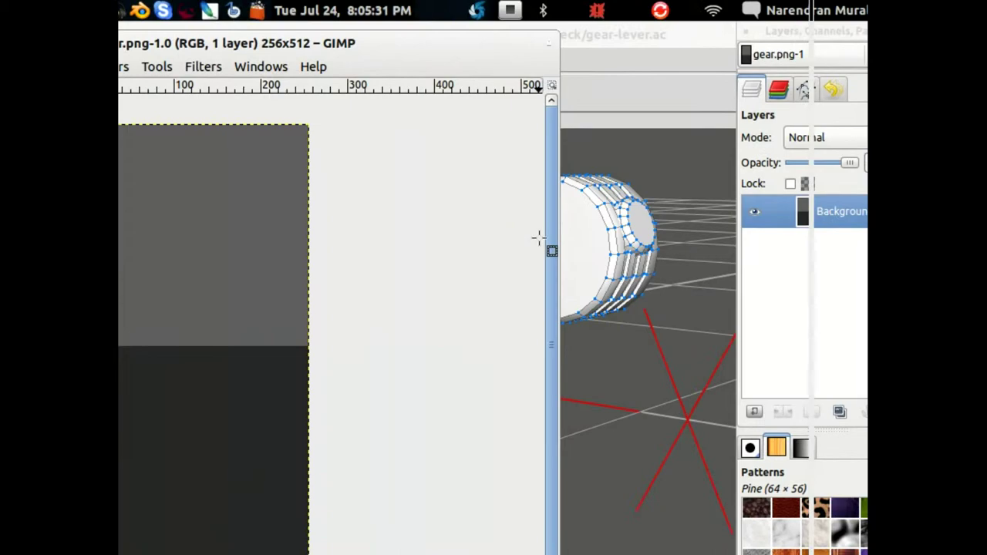
{"action": "left_click", "coordinate": [581, 84]}
{"action": "left_click", "coordinate": [493, 278]}
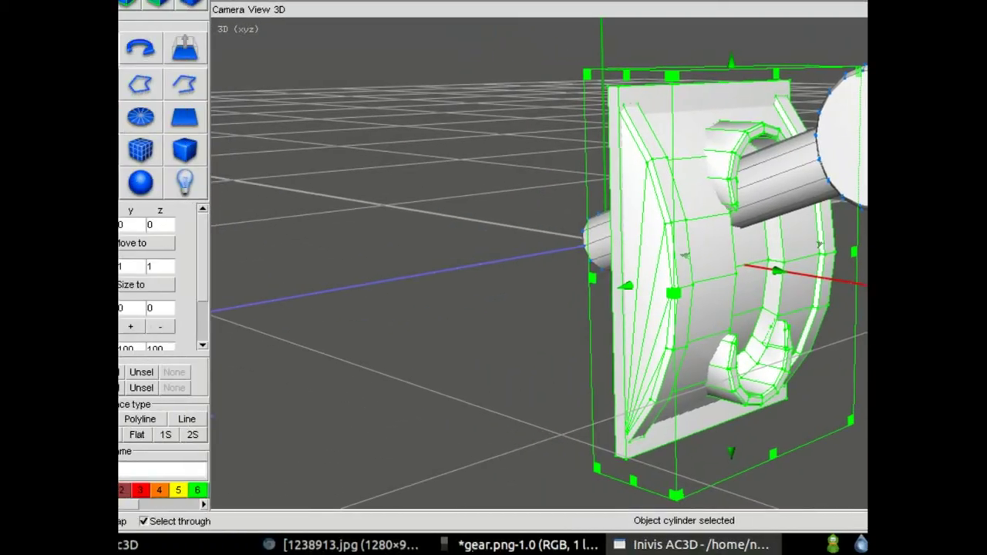
{"action": "left_click", "coordinate": [529, 544]}
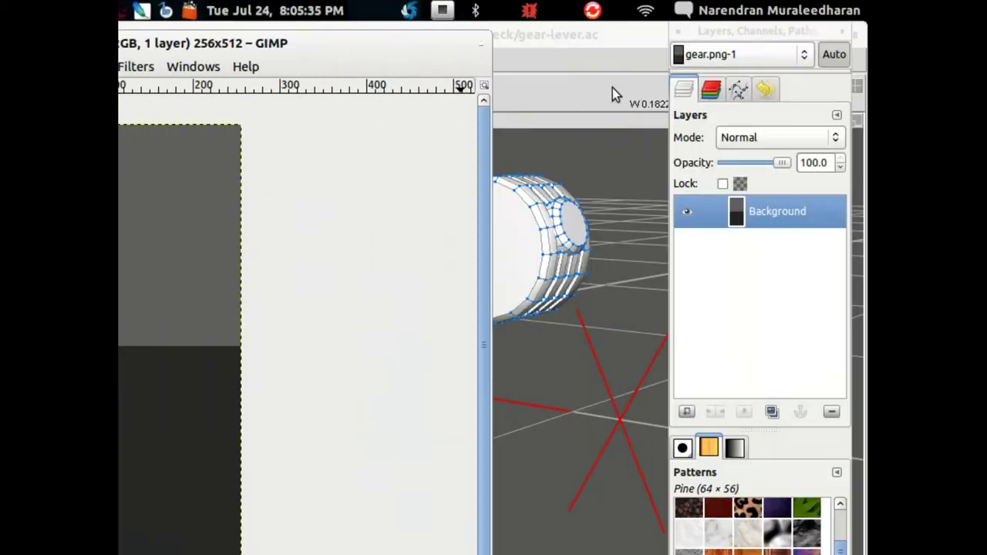
{"action": "left_click", "coordinate": [613, 89]}
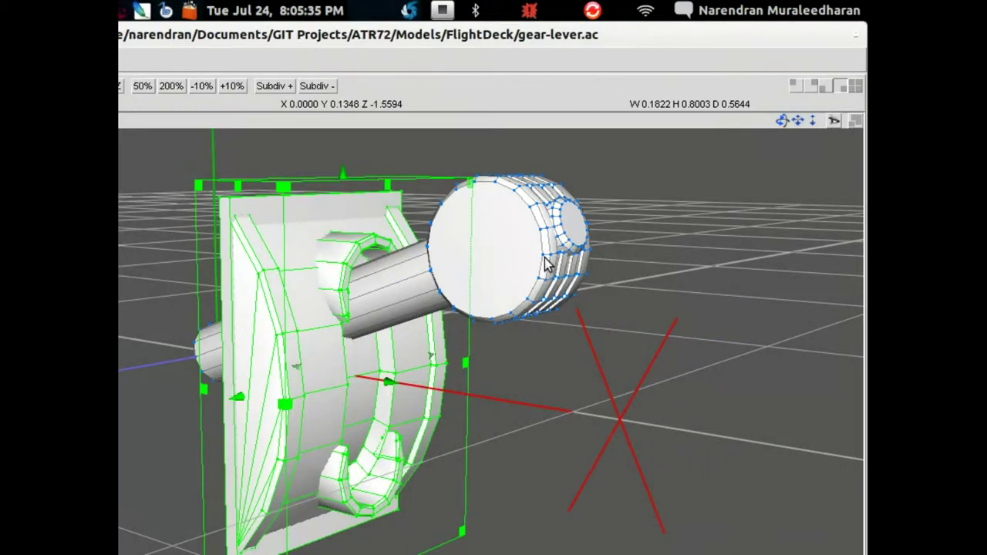
{"action": "left_click", "coordinate": [544, 256]}
{"action": "left_click", "coordinate": [502, 544]}
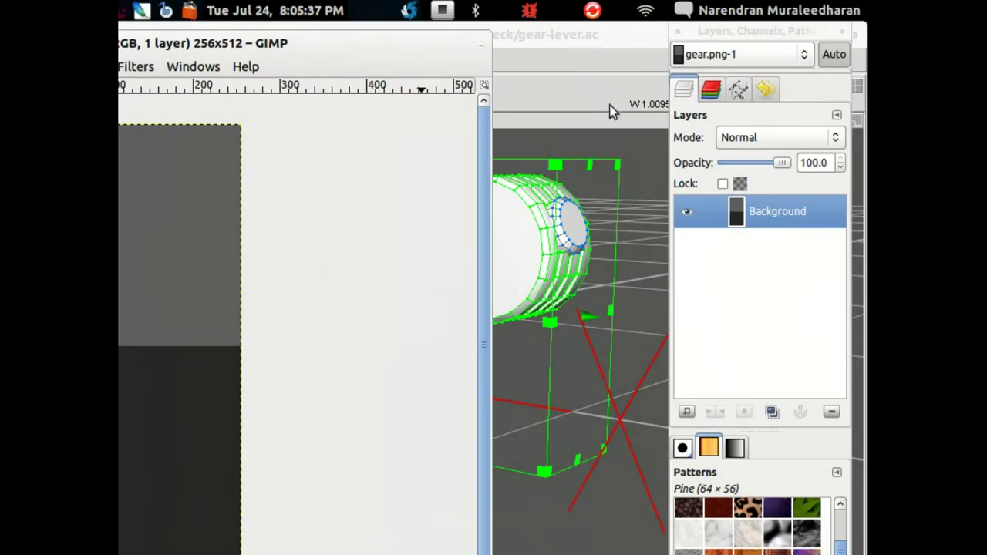
{"action": "left_click", "coordinate": [609, 110]}
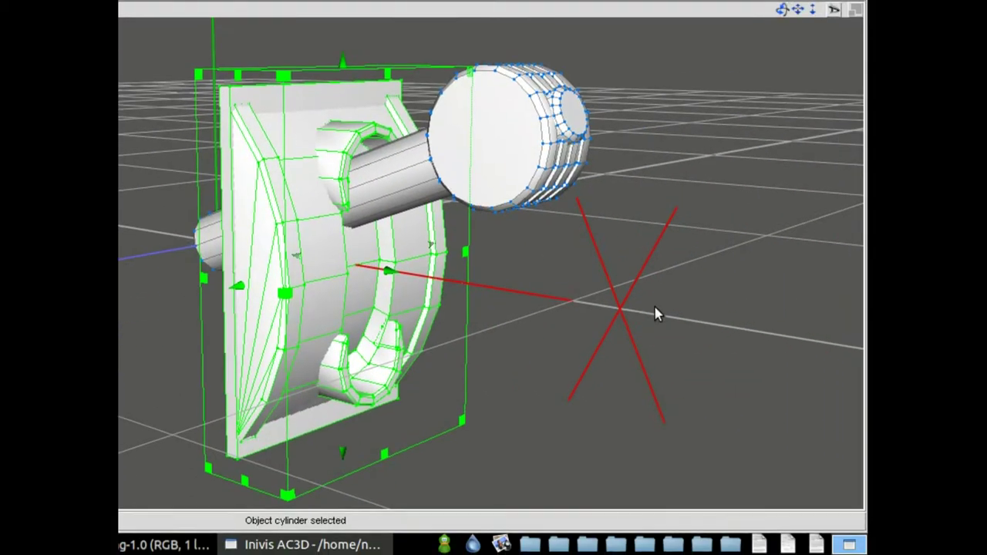
{"action": "left_click", "coordinate": [655, 308]}
{"action": "left_click", "coordinate": [691, 197]}
{"action": "left_click", "coordinate": [655, 279]}
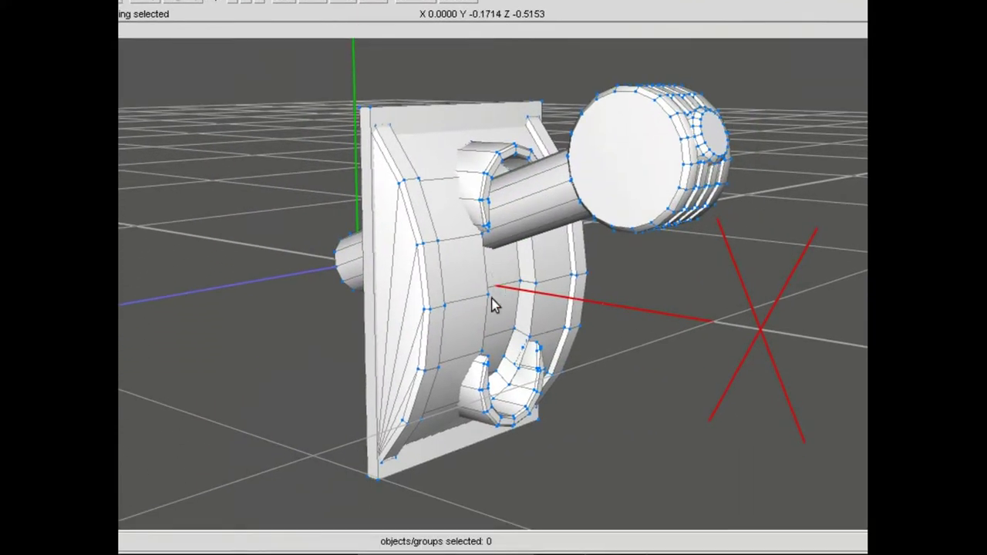
Select all the gear lever objects and load gear.png as their texture
{"action": "left_click", "coordinate": [354, 390]}
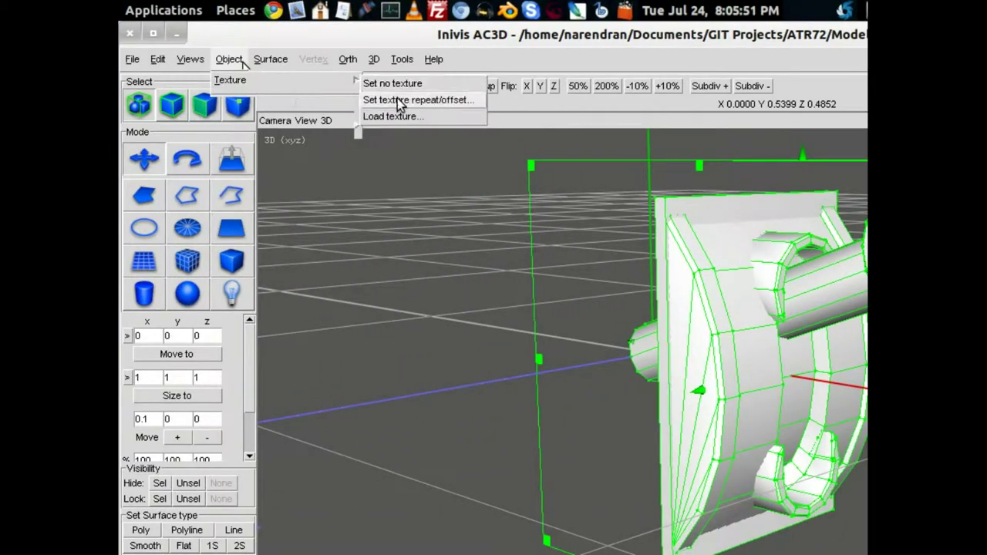
{"action": "left_click", "coordinate": [390, 116]}
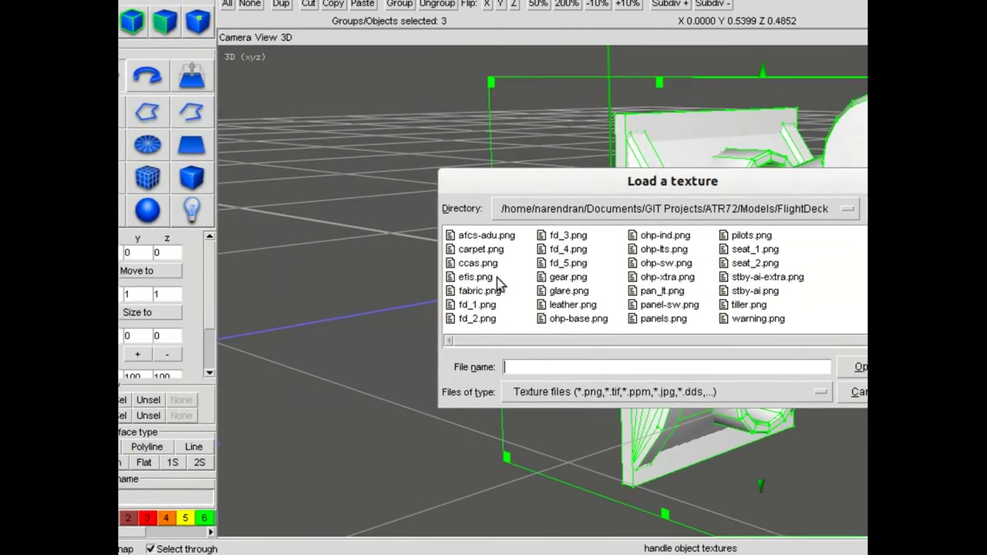
{"action": "double_click", "coordinate": [568, 277]}
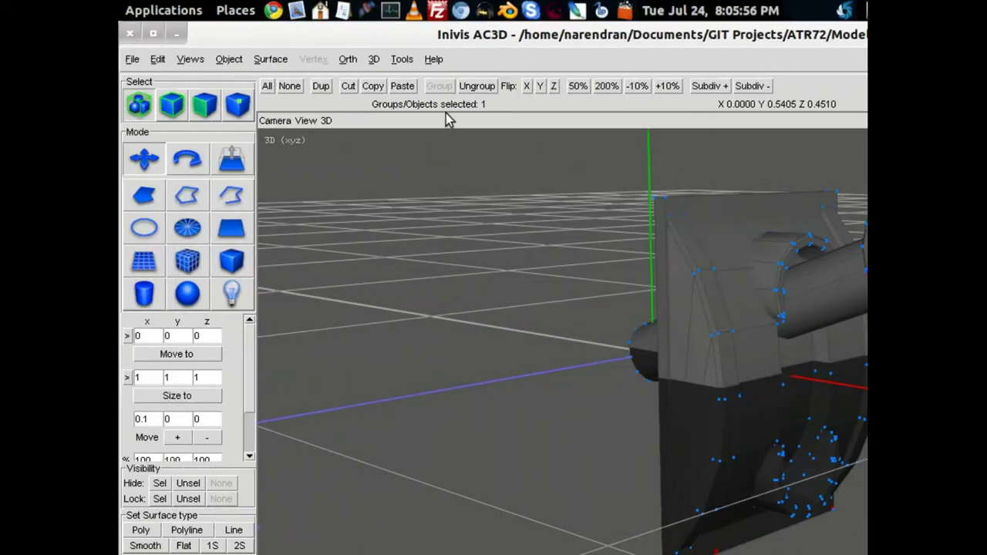
In the Texture Coordinate Editor, shrink the mapping of the small cylinder on the knob and fit it over the texture's red corner square
{"action": "left_click", "coordinate": [403, 59]}
{"action": "left_click", "coordinate": [453, 139]}
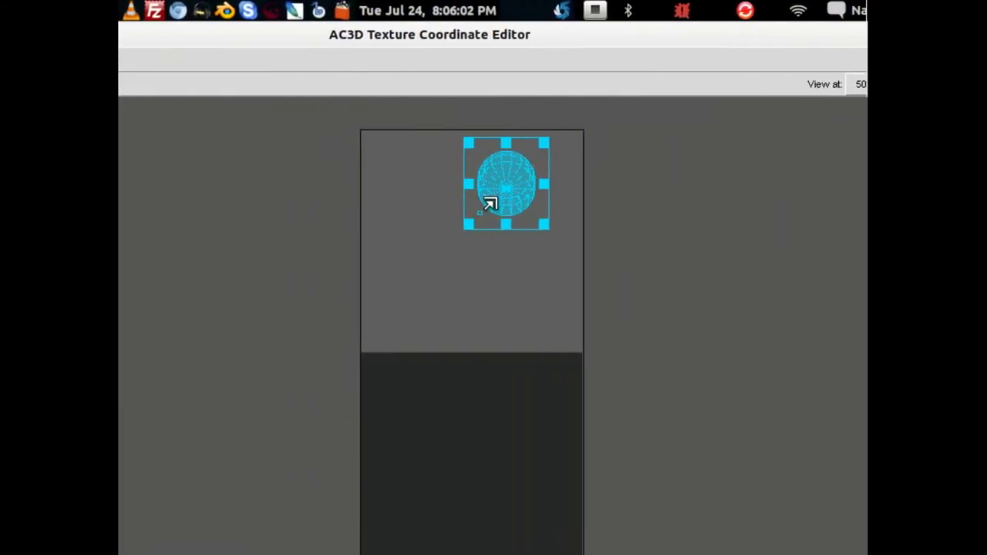
{"action": "left_click_drag", "start_coordinate": [544, 143], "coordinate": [491, 203]}
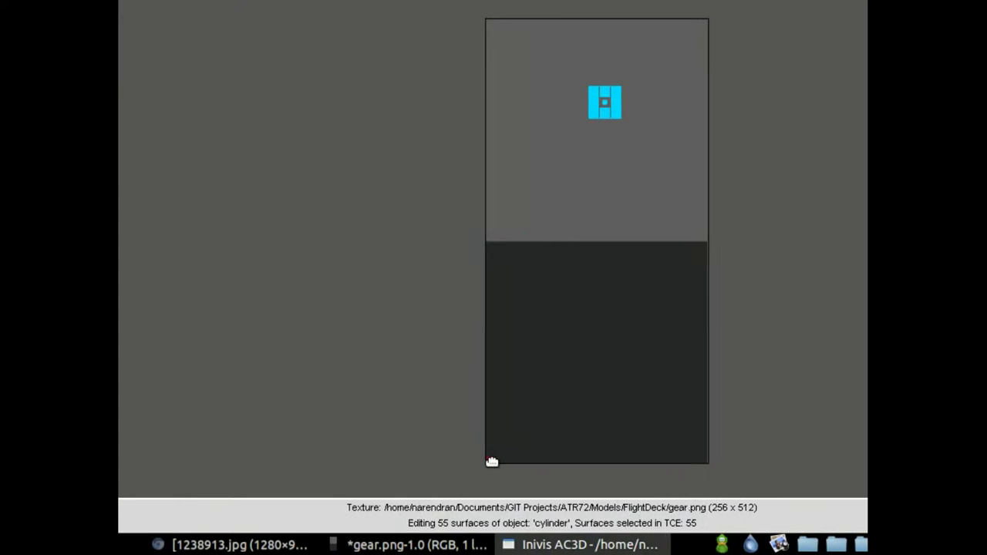
{"action": "left_click_drag", "start_coordinate": [492, 461], "coordinate": [494, 461]}
{"action": "middle_click_drag", "start_coordinate": [559, 399], "coordinate": [656, 156]}
{"action": "scroll", "coordinate": [595, 244], "scroll_direction": "up", "scroll_amount": 10}
{"action": "middle_click_drag", "start_coordinate": [598, 59], "coordinate": [656, 295]}
{"action": "scroll", "coordinate": [629, 244], "scroll_direction": "up", "scroll_amount": 3}
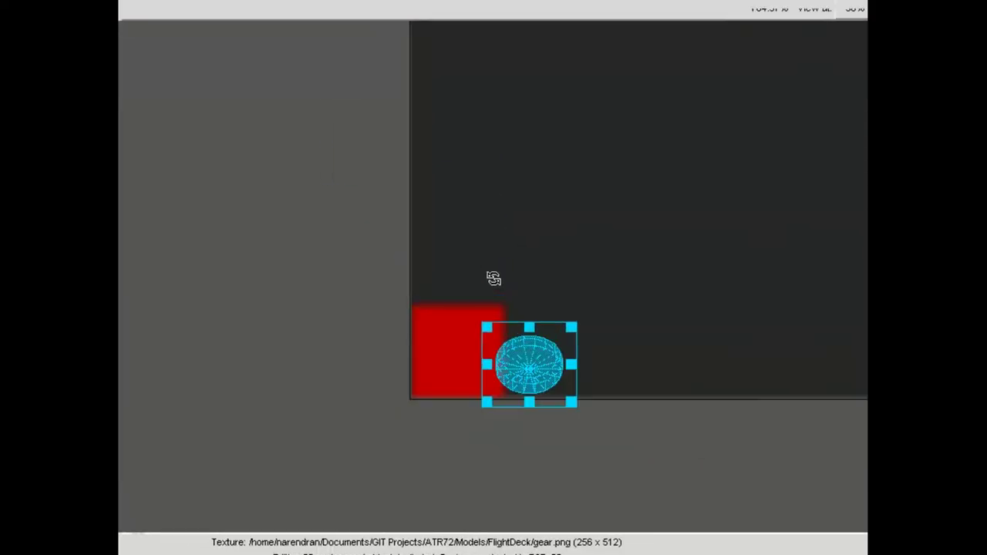
{"action": "mouse_move", "coordinate": [503, 369]}
{"action": "left_mouse_down"}
{"action": "mouse_move", "coordinate": [435, 351]}
{"action": "mouse_move", "coordinate": [489, 372]}
{"action": "left_mouse_up"}
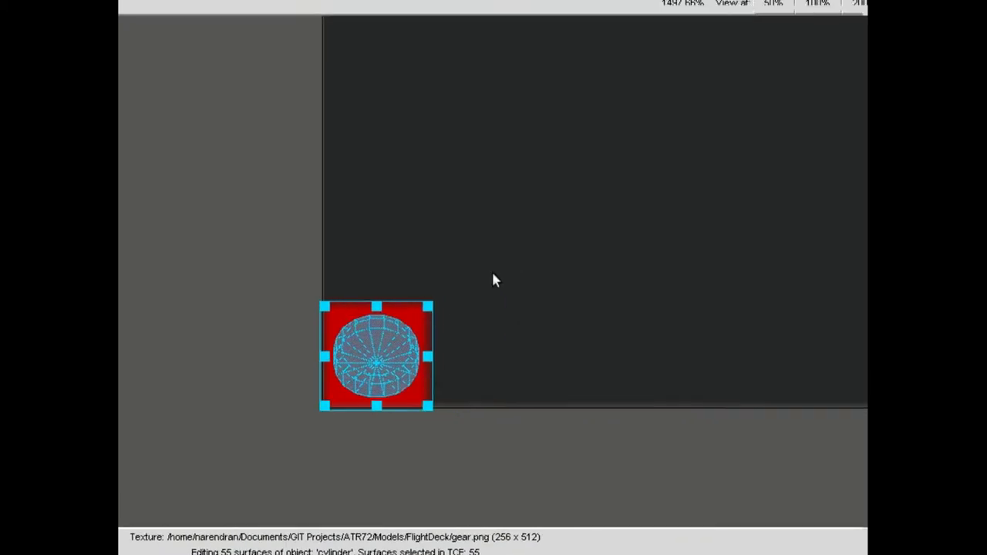
{"action": "left_click", "coordinate": [136, 81]}
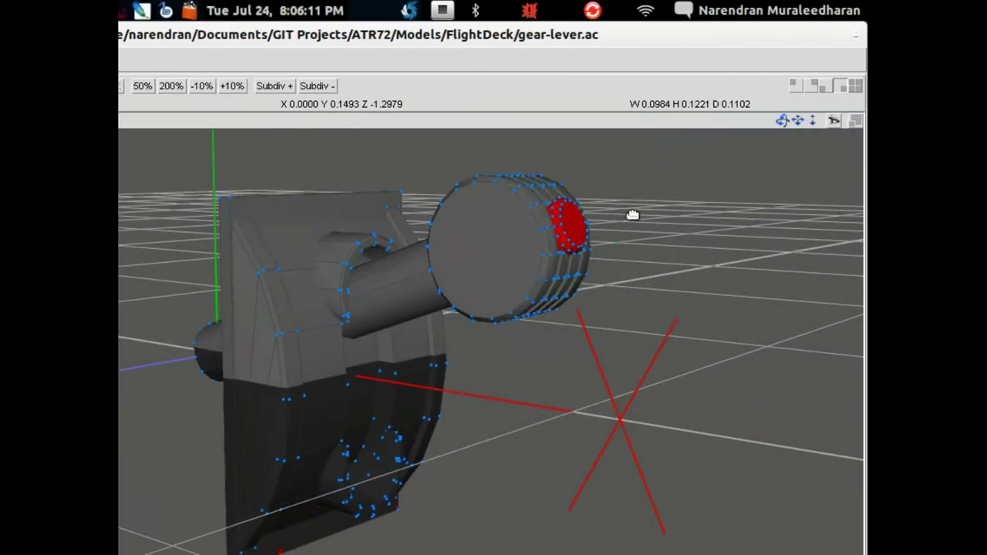
Hide the edges, vertices and grid in the 3D view, and zoom out and orbit to check the textured lever
{"action": "left_click", "coordinate": [833, 121]}
{"action": "scroll", "coordinate": [748, 192], "scroll_direction": "down", "scroll_amount": 5}
{"action": "left_click_drag", "start_coordinate": [702, 258], "coordinate": [661, 259]}
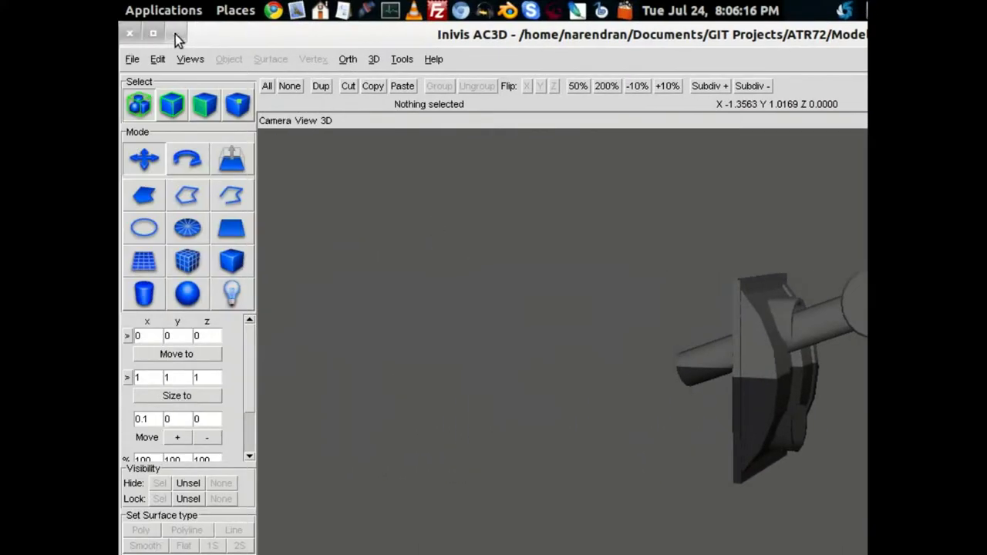
Export the model in 3D Studio format as gear-lever to the FlightDeck folder
{"action": "left_click", "coordinate": [132, 59]}
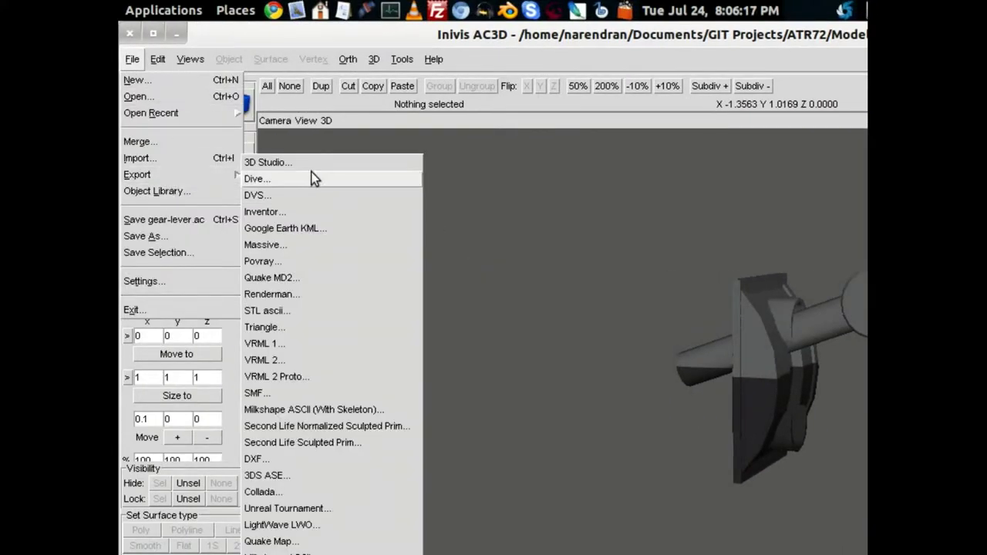
{"action": "left_click", "coordinate": [333, 162]}
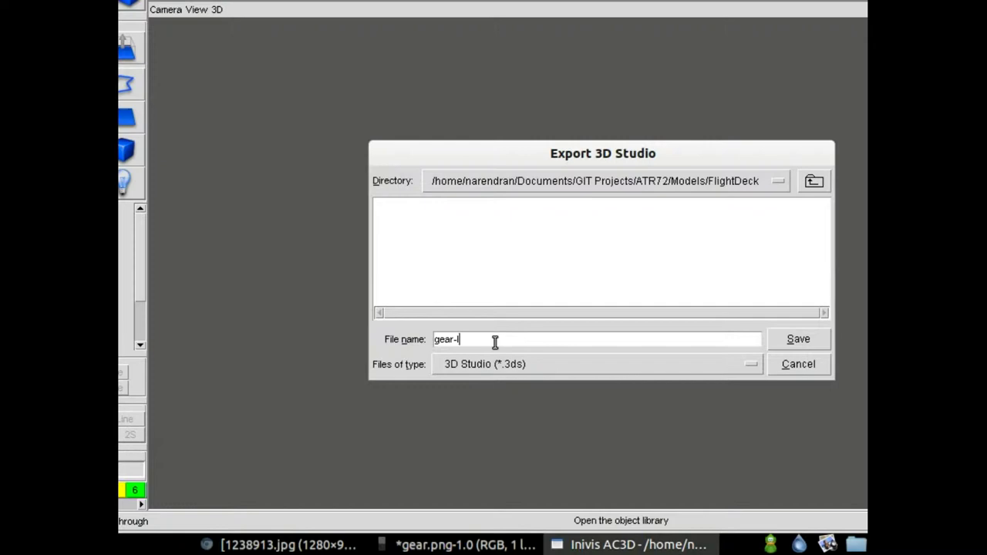
{"action": "type", "text": "gear-lever"}
{"action": "key", "text": "Return"}
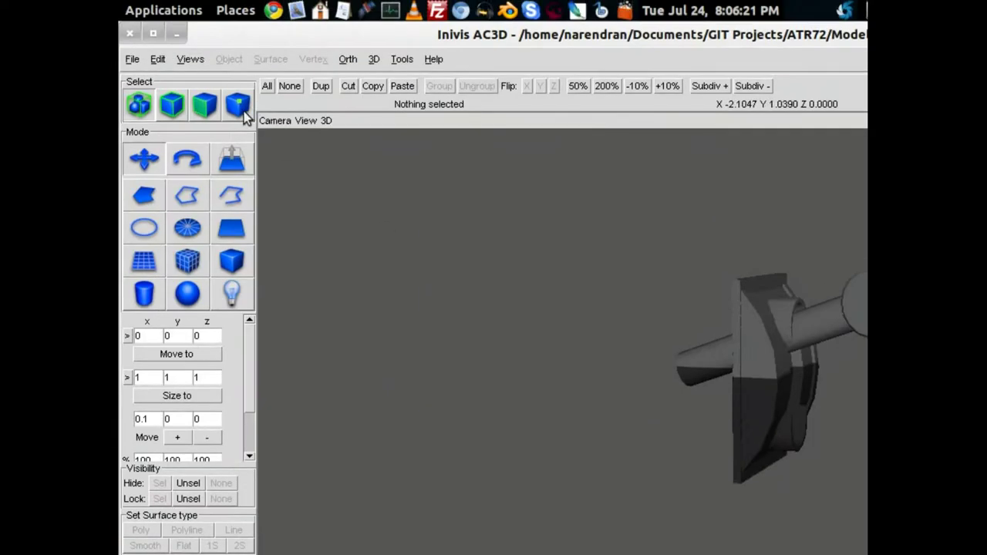
Close AC3D and the gear.png image in GIMP
{"action": "left_click", "coordinate": [132, 36]}
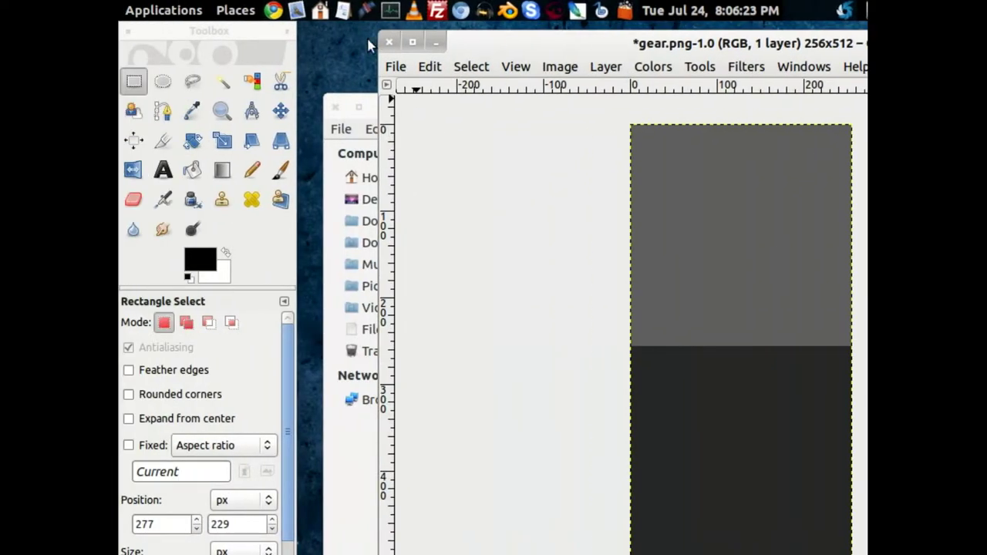
{"action": "left_click", "coordinate": [390, 44]}
{"action": "left_click", "coordinate": [683, 433]}
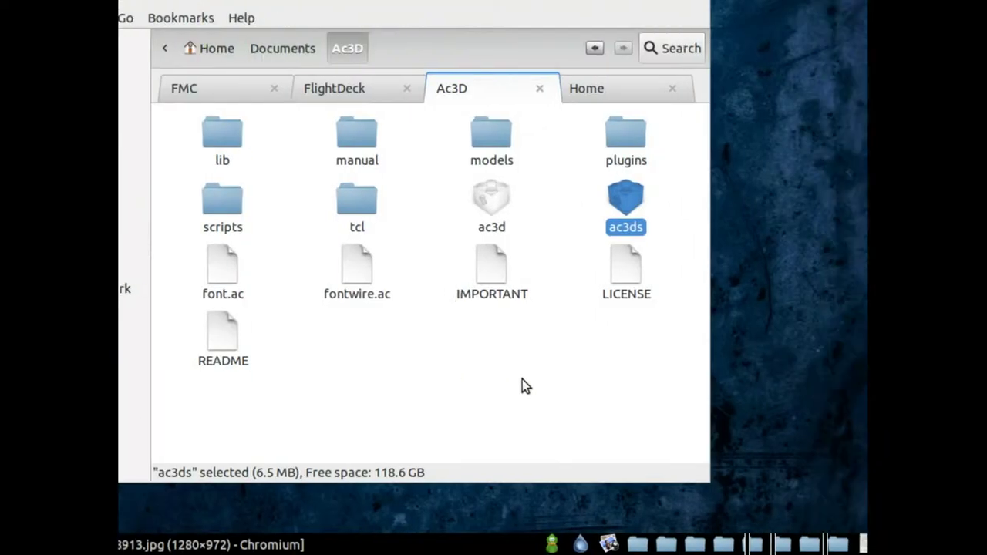
Delete gear-lever.ac.bak from the FlightDeck folder and select the exported gear-lever.3ds file
{"action": "left_click", "coordinate": [522, 379]}
{"action": "left_click", "coordinate": [478, 201]}
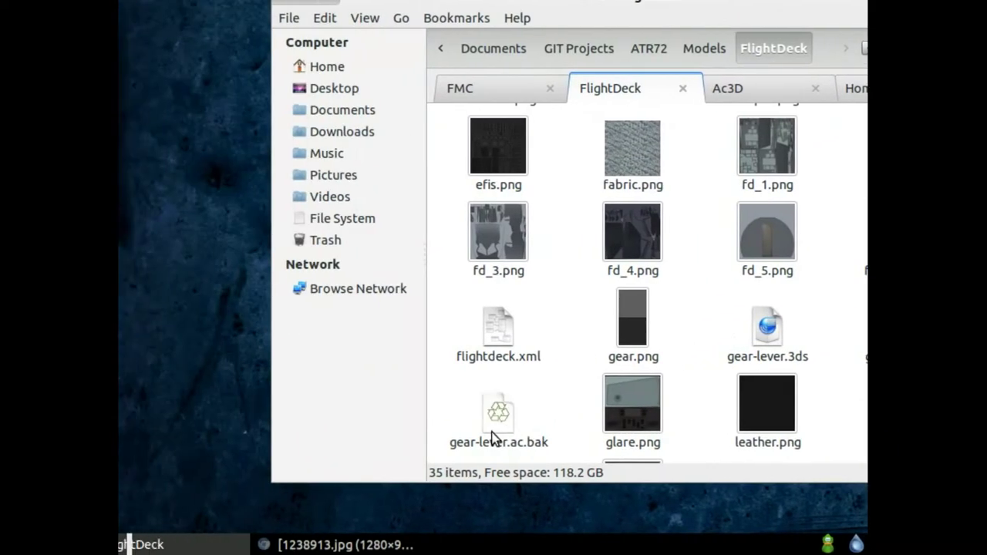
{"action": "left_click", "coordinate": [267, 420]}
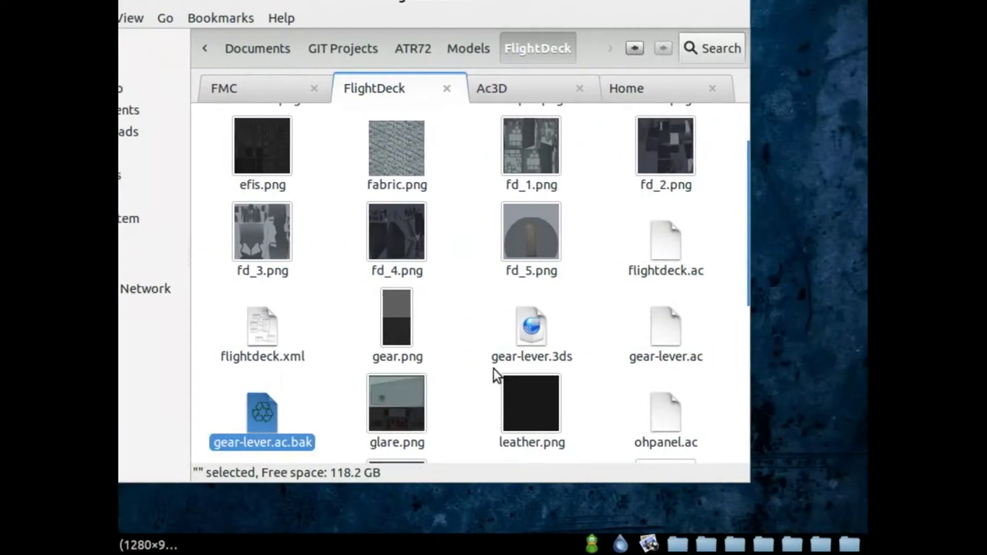
{"action": "key", "text": "Delete"}
{"action": "left_click", "coordinate": [544, 328]}
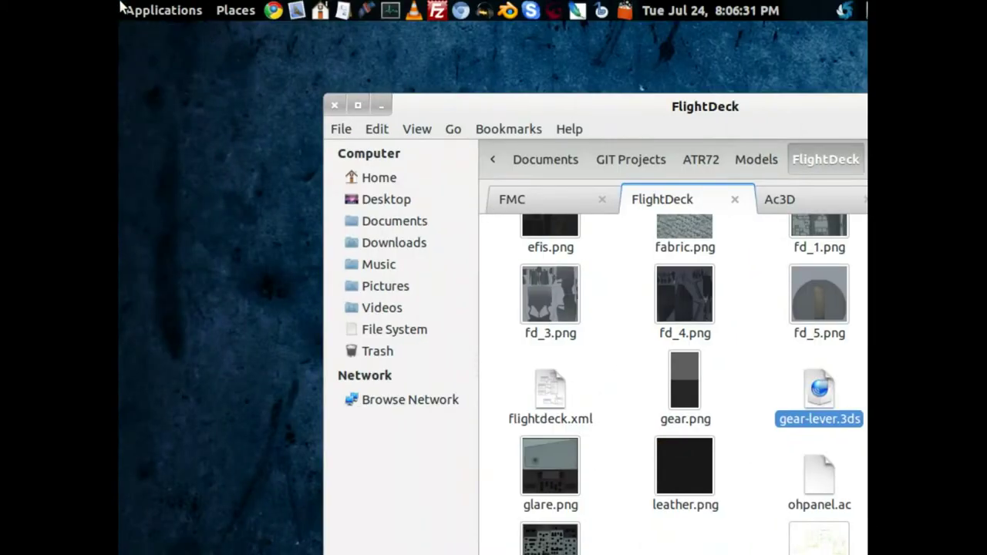
Launch Blender and dismiss its splash screen to reach the empty scene
{"action": "left_click", "coordinate": [162, 9]}
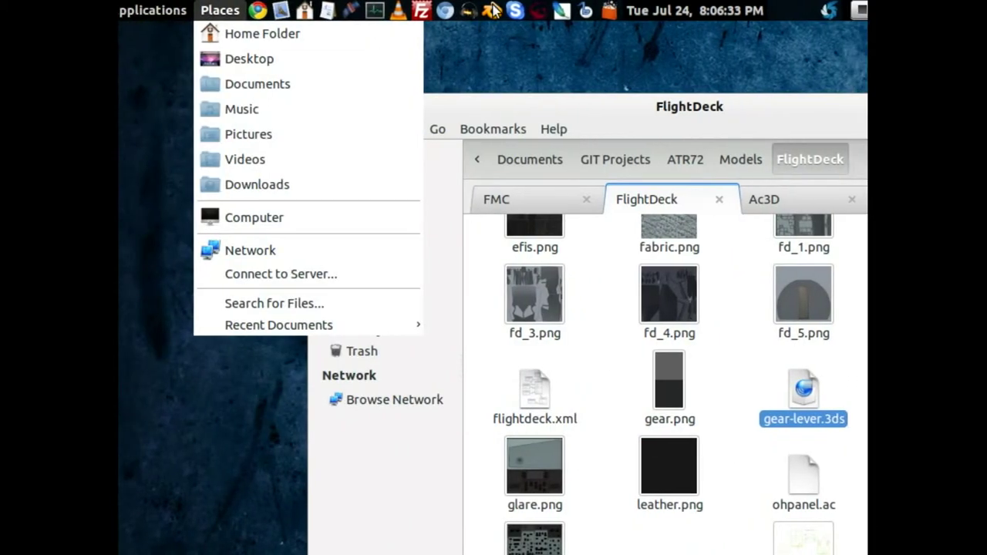
{"action": "left_click", "coordinate": [511, 12]}
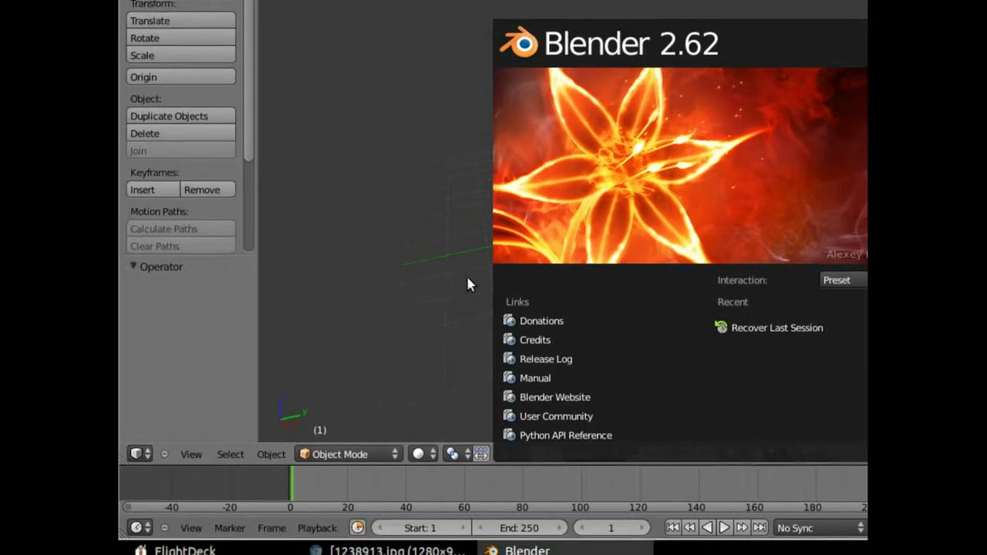
{"action": "left_click", "coordinate": [467, 285]}
{"action": "key", "text": "space"}
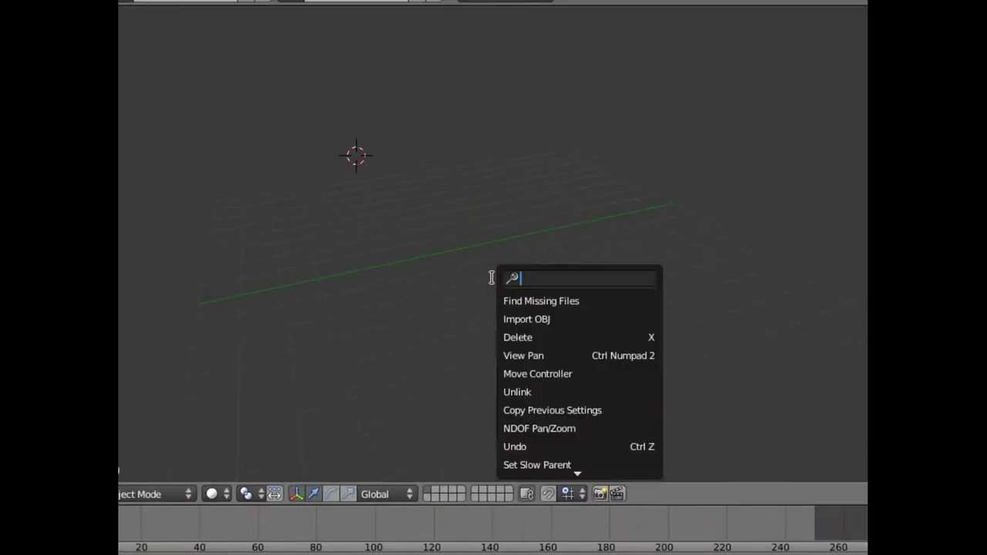
{"action": "left_click", "coordinate": [465, 269]}
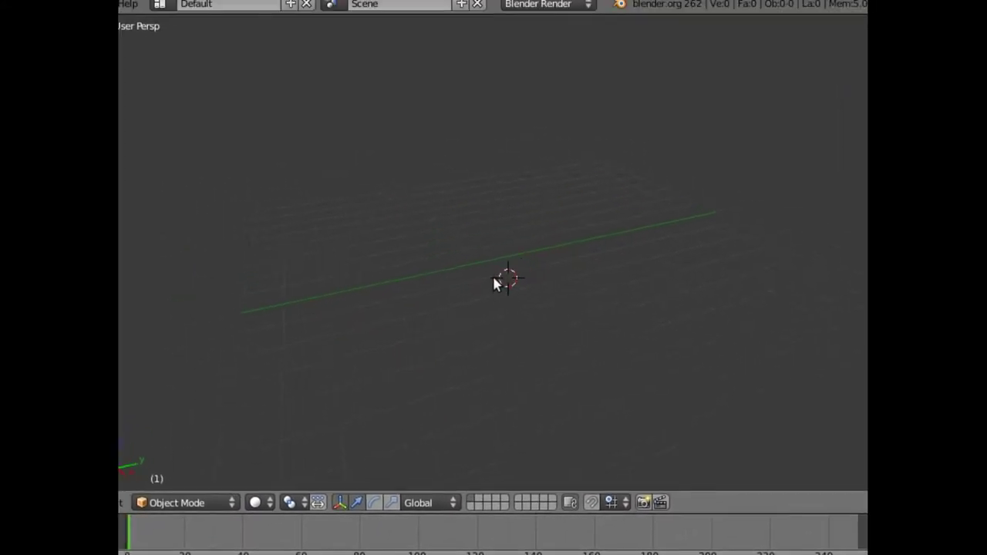
Import the 3DS file gear-lever.3ds from the FlightDeck folder
{"action": "key", "text": "space"}
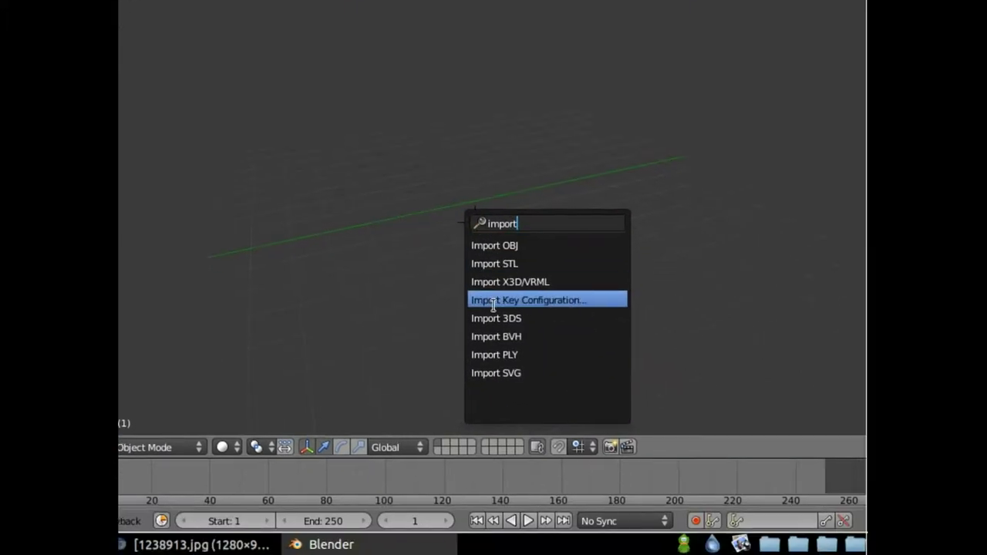
{"action": "left_click", "coordinate": [530, 374]}
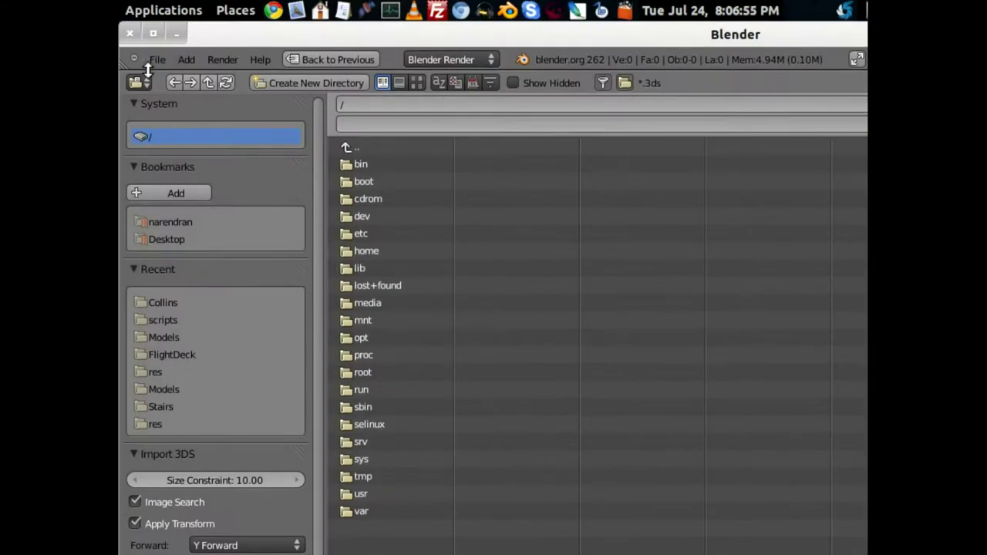
{"action": "left_click", "coordinate": [172, 354]}
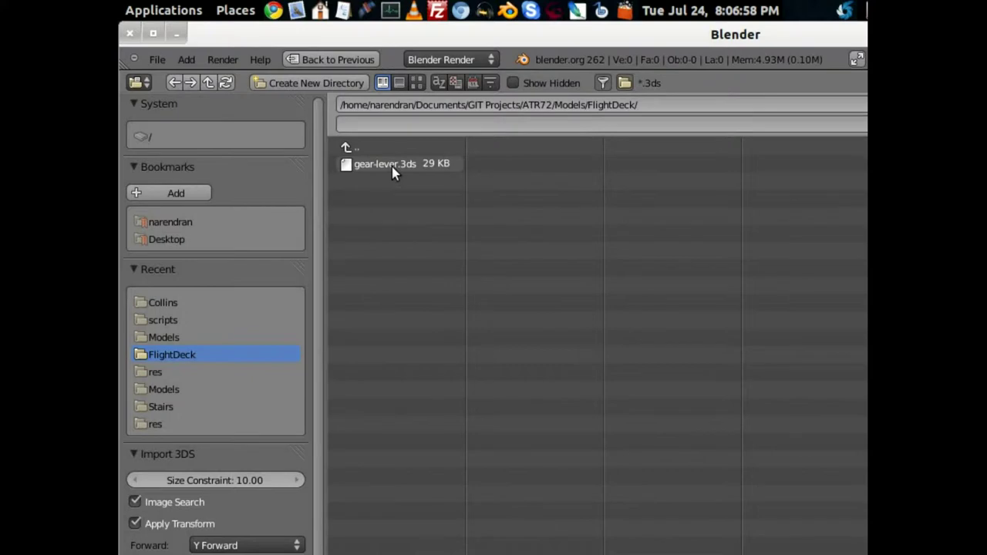
{"action": "double_click", "coordinate": [392, 166]}
Examine the imported gear lever from several sides and distances, and switch the view from perspective to orthographic
{"action": "scroll", "coordinate": [496, 286], "scroll_direction": "up", "scroll_amount": 9}
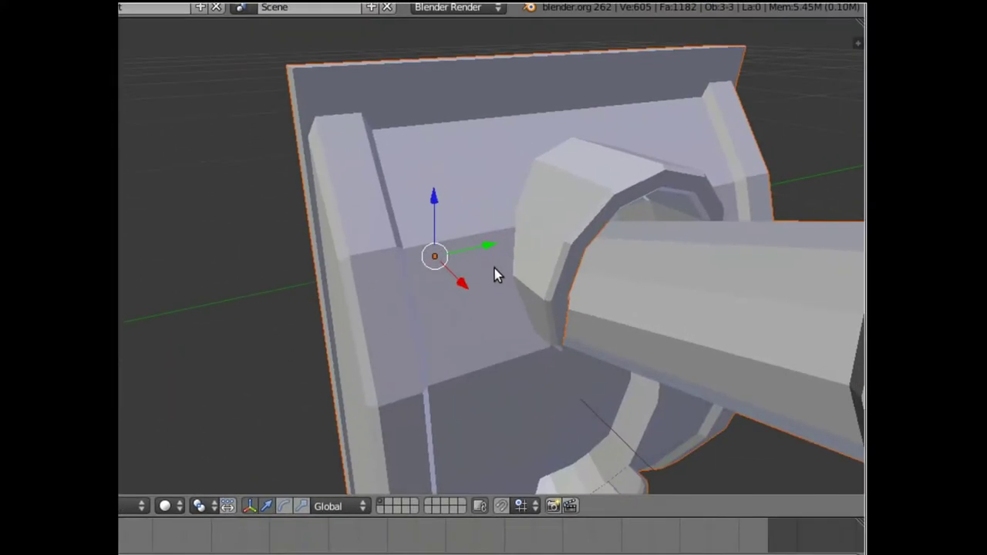
{"action": "scroll", "coordinate": [495, 284], "scroll_direction": "down", "scroll_amount": 6}
{"action": "key", "text": "space"}
{"action": "type", "text": "view"}
{"action": "key", "text": "Escape"}
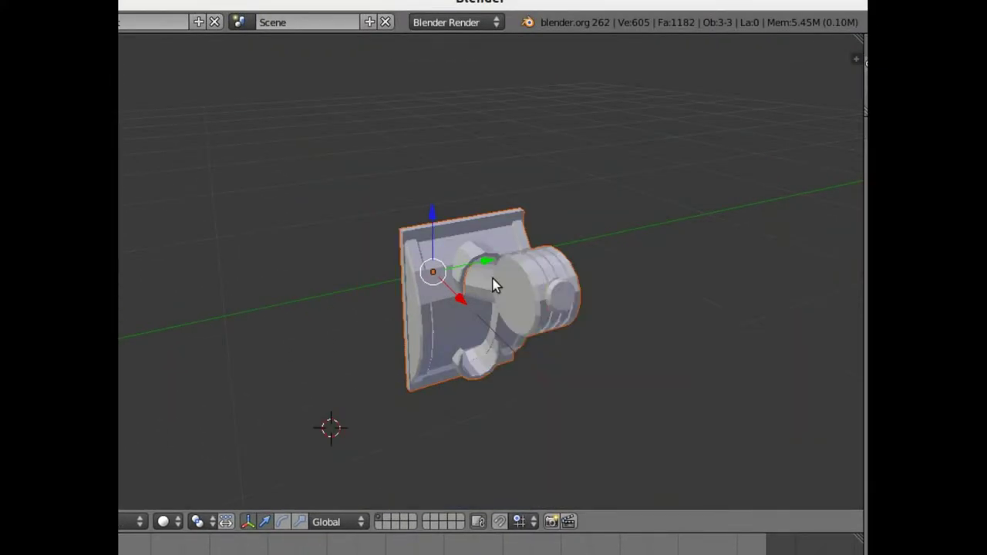
{"action": "key", "text": "Home"}
{"action": "scroll", "coordinate": [419, 235], "scroll_direction": "up", "scroll_amount": 1}
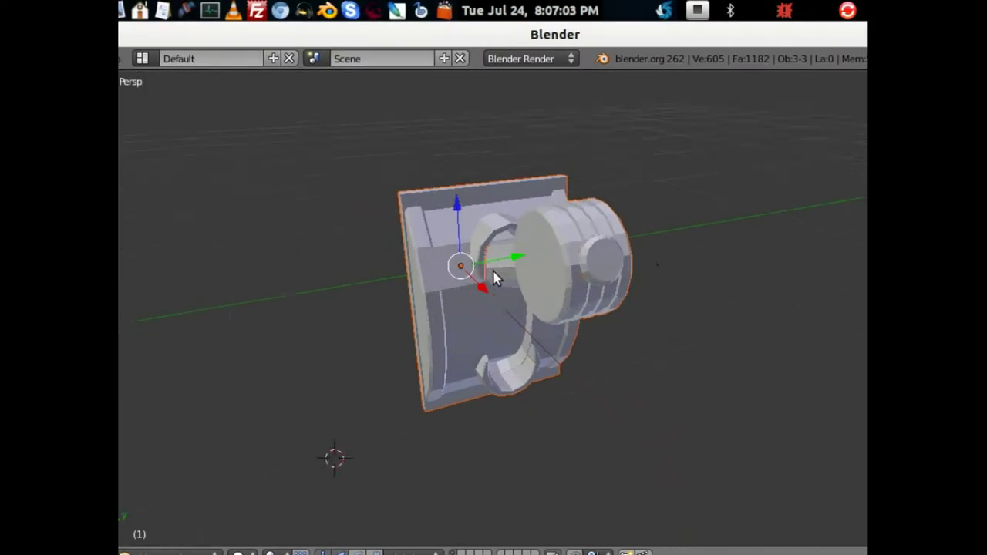
{"action": "middle_click_drag", "start_coordinate": [668, 246], "coordinate": [718, 239]}
{"action": "scroll", "coordinate": [499, 238], "scroll_direction": "down", "scroll_amount": 1}
{"action": "scroll", "coordinate": [609, 364], "scroll_direction": "up", "scroll_amount": 4}
{"action": "scroll", "coordinate": [643, 316], "scroll_direction": "down", "scroll_amount": 4}
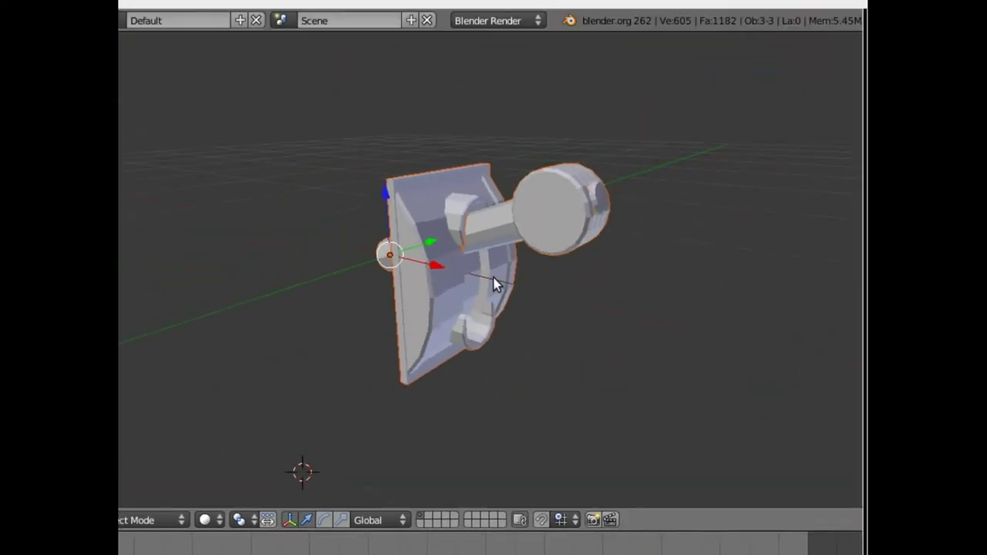
{"action": "scroll", "coordinate": [495, 282], "scroll_direction": "up", "scroll_amount": 2}
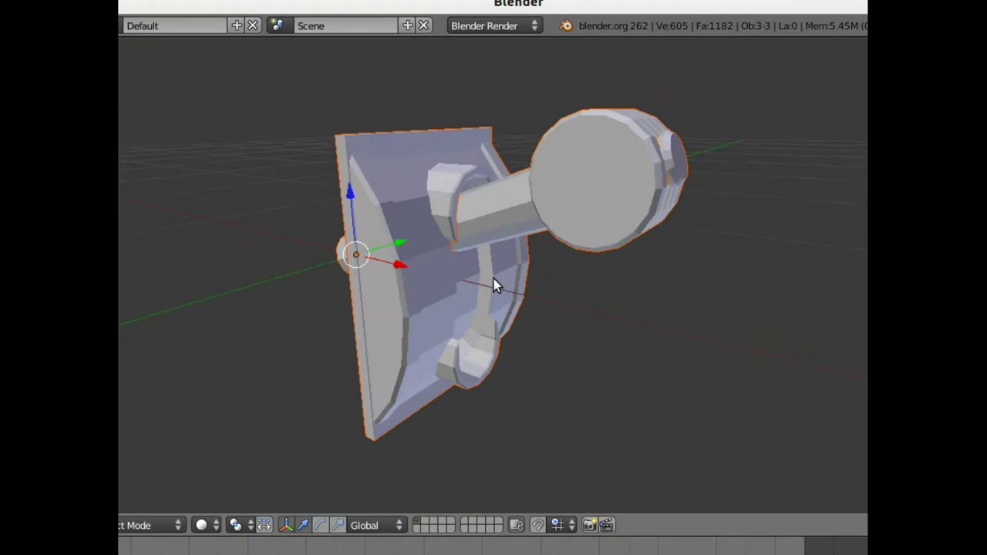
{"action": "scroll", "coordinate": [496, 282], "scroll_direction": "down", "scroll_amount": 2}
{"action": "scroll", "coordinate": [495, 283], "scroll_direction": "up", "scroll_amount": 5}
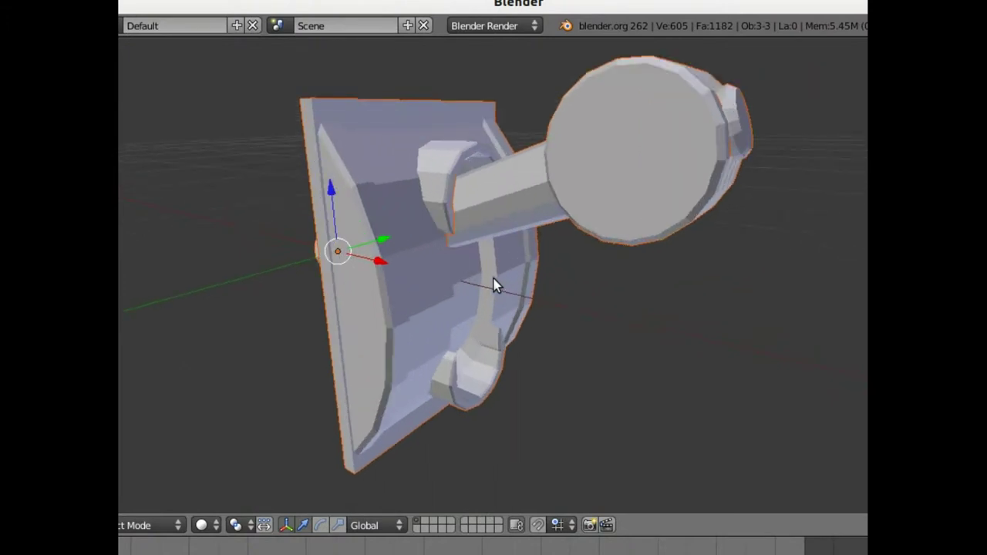
{"action": "scroll", "coordinate": [495, 286], "scroll_direction": "down", "scroll_amount": 3}
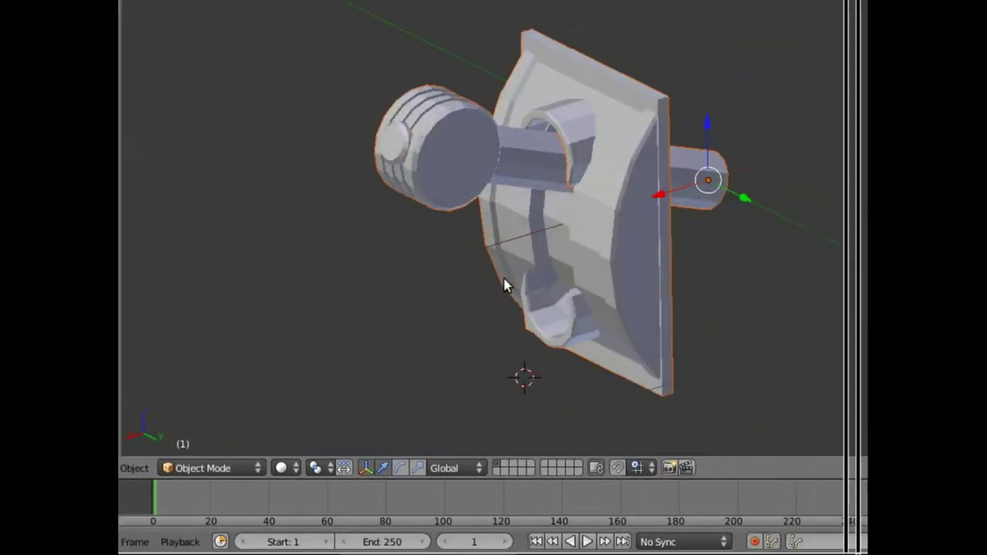
{"action": "middle_click_drag", "start_coordinate": [504, 278], "coordinate": [600, 282]}
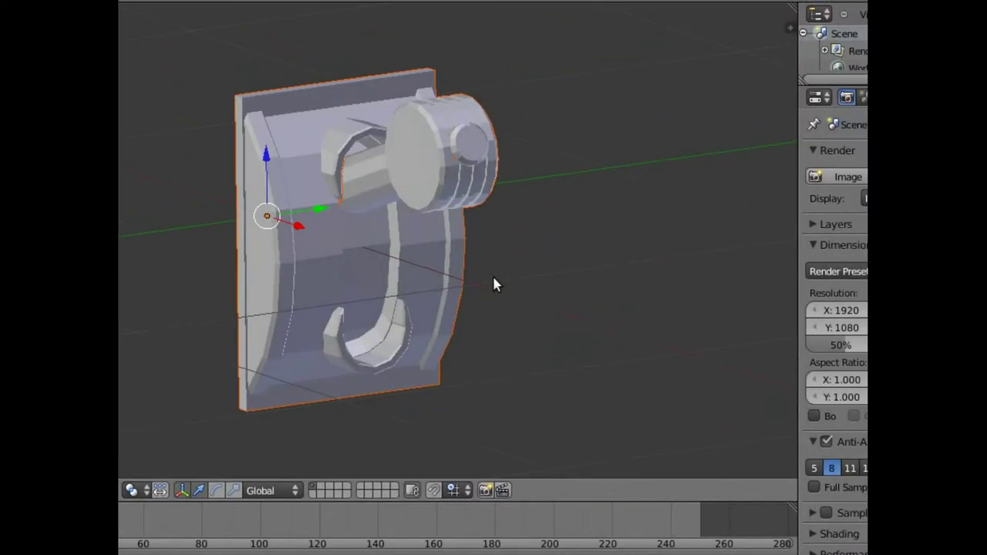
{"action": "scroll", "coordinate": [496, 286], "scroll_direction": "up", "scroll_amount": 2}
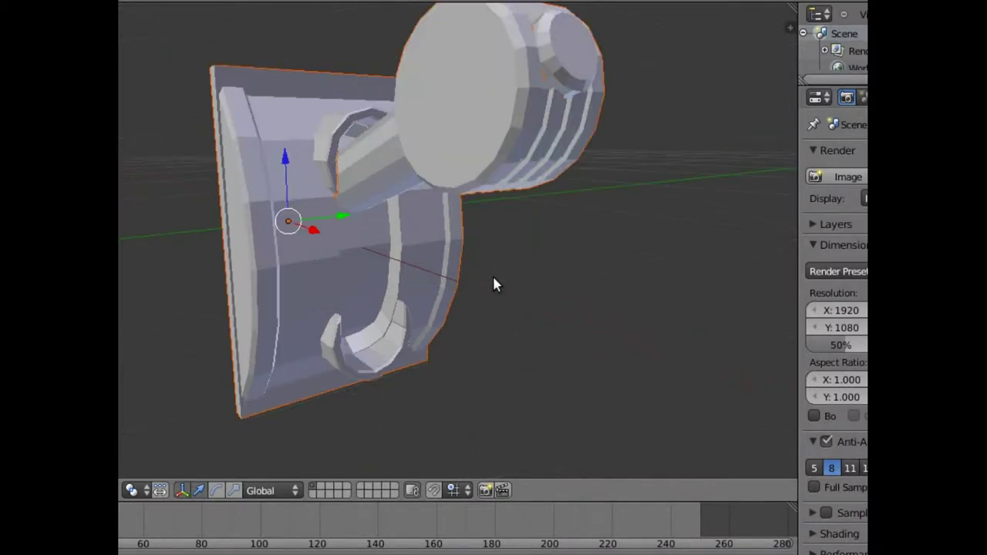
{"action": "scroll", "coordinate": [495, 285], "scroll_direction": "down", "scroll_amount": 2}
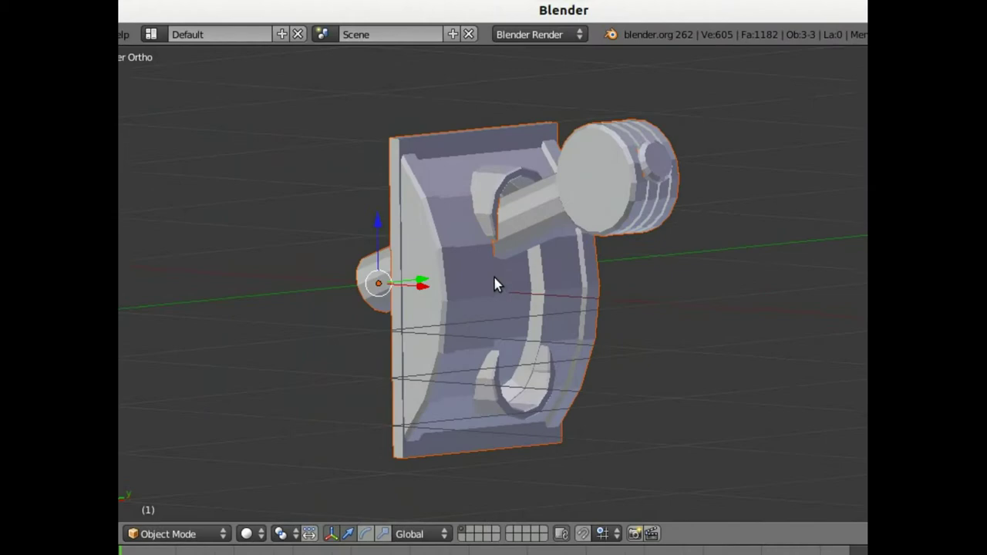
Apply Shade Smooth to all selected gear lever parts and check the shading from several angles
{"action": "key", "text": "space"}
{"action": "type", "text": "sha"}
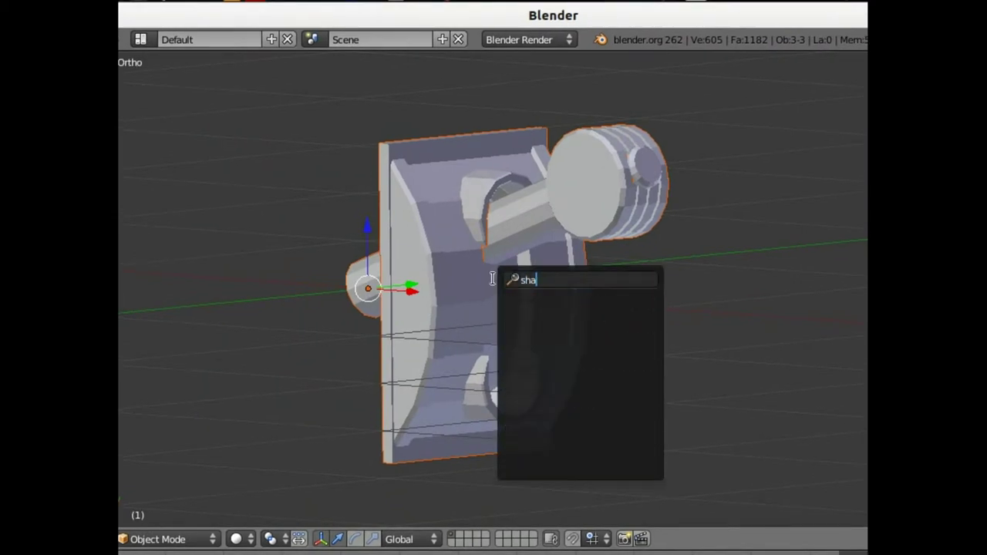
{"action": "left_click", "coordinate": [710, 170]}
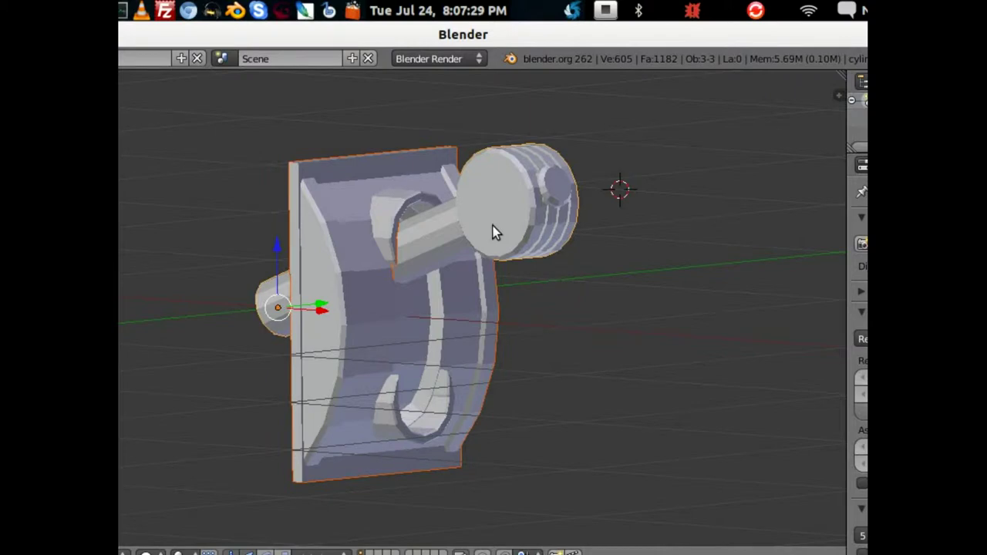
{"action": "key", "text": "space"}
{"action": "type", "text": "shade smo"}
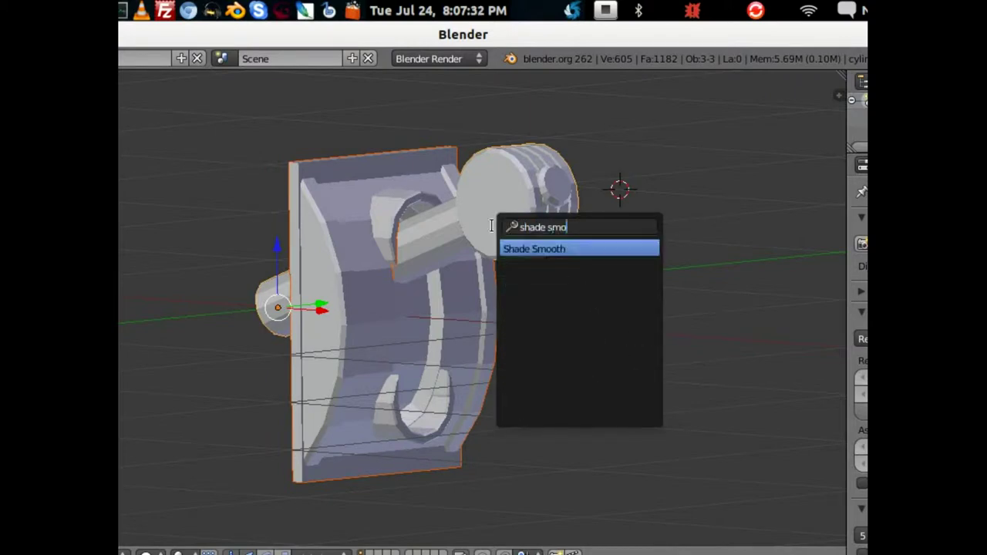
{"action": "key", "text": "Return"}
{"action": "middle_click_drag", "start_coordinate": [637, 205], "coordinate": [357, 205]}
{"action": "middle_click_drag", "start_coordinate": [494, 205], "coordinate": [464, 279]}
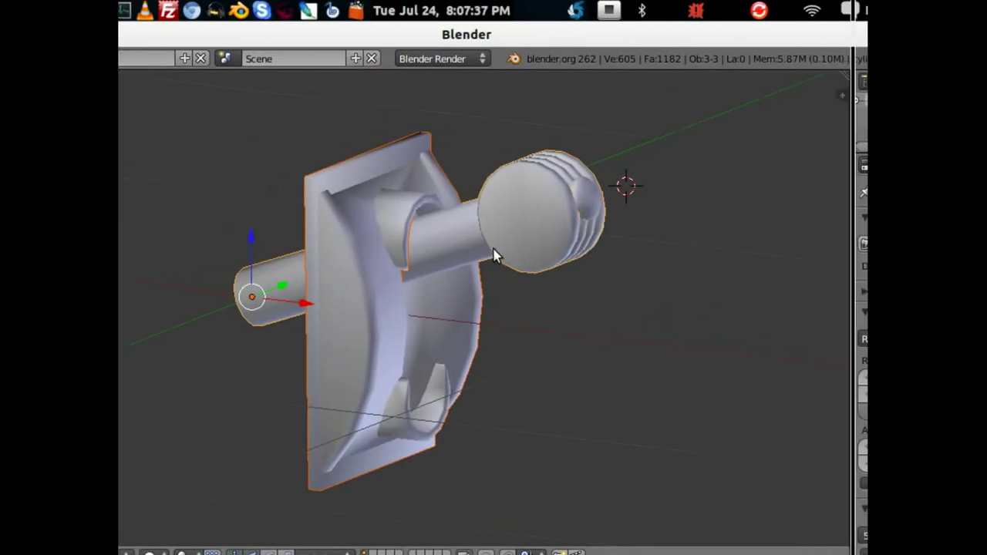
{"action": "middle_click_drag", "start_coordinate": [659, 252], "coordinate": [558, 248]}
{"action": "middle_click_drag", "start_coordinate": [494, 248], "coordinate": [556, 253]}
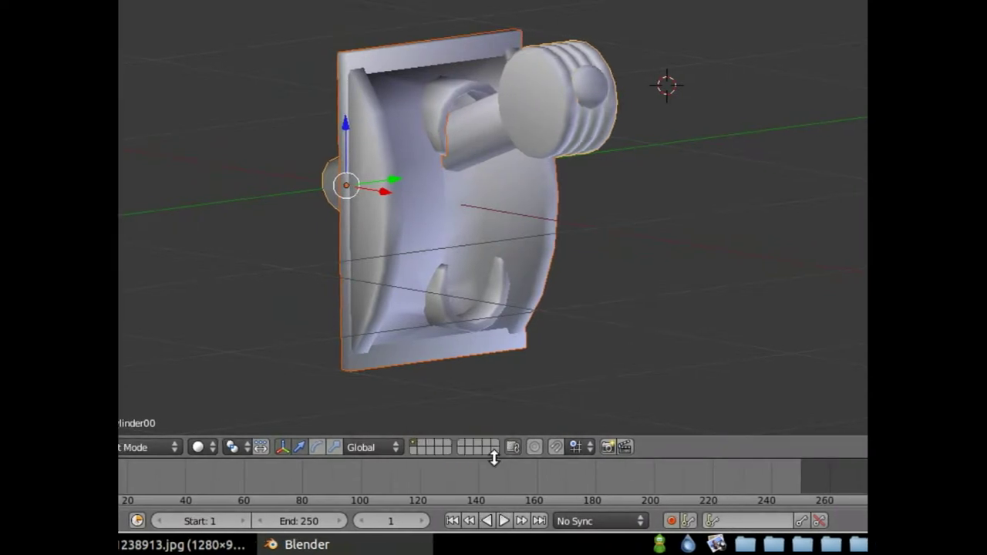
Split the 3D view into two areas, make one a UV/Image Editor, and briefly enter Edit Mode to check the lever's texture
{"action": "left_click", "coordinate": [487, 453]}
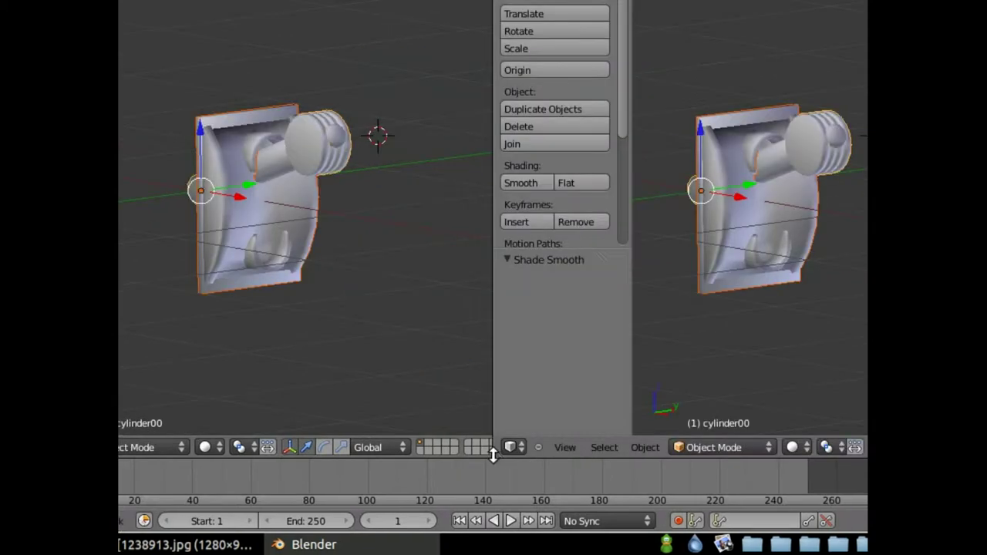
{"action": "left_click", "coordinate": [493, 453]}
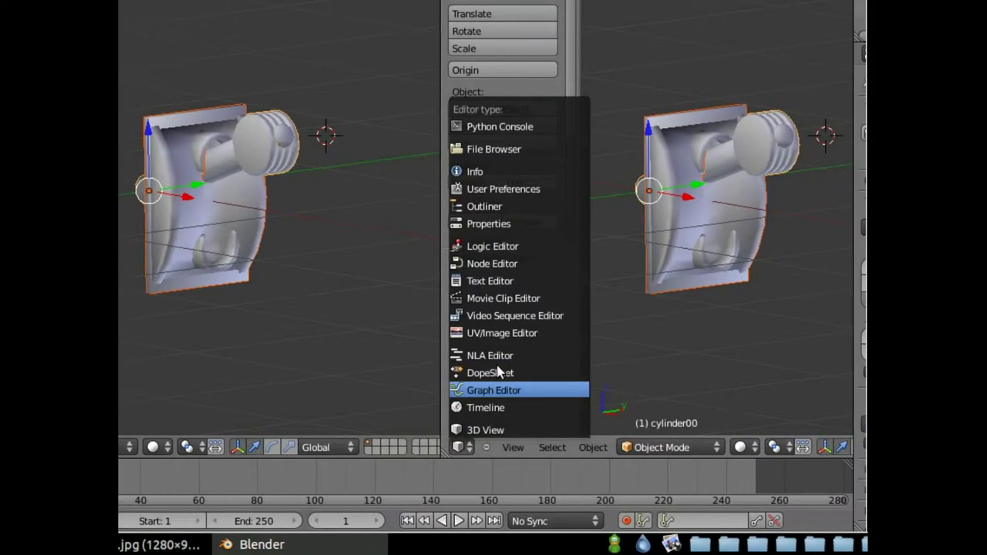
{"action": "left_click", "coordinate": [540, 332]}
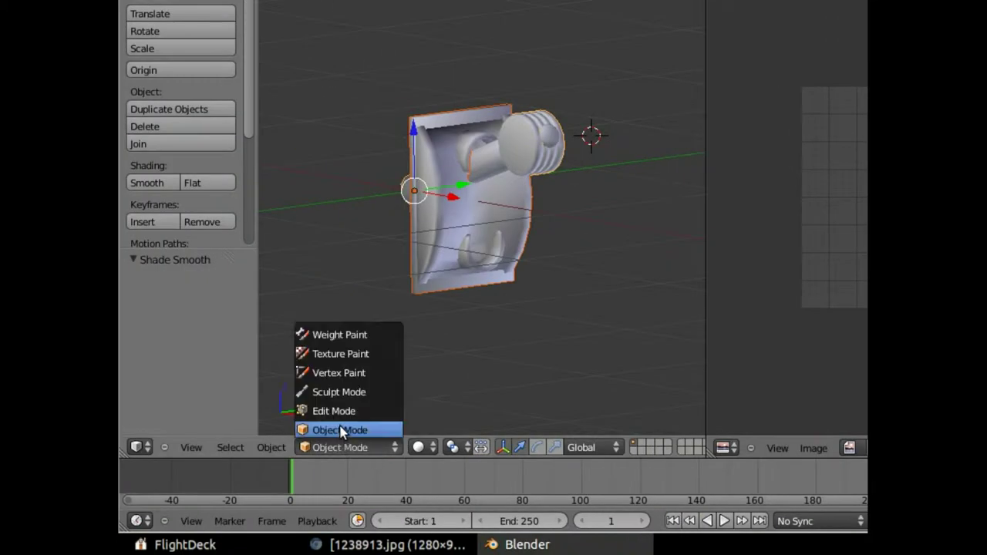
{"action": "left_click", "coordinate": [344, 411]}
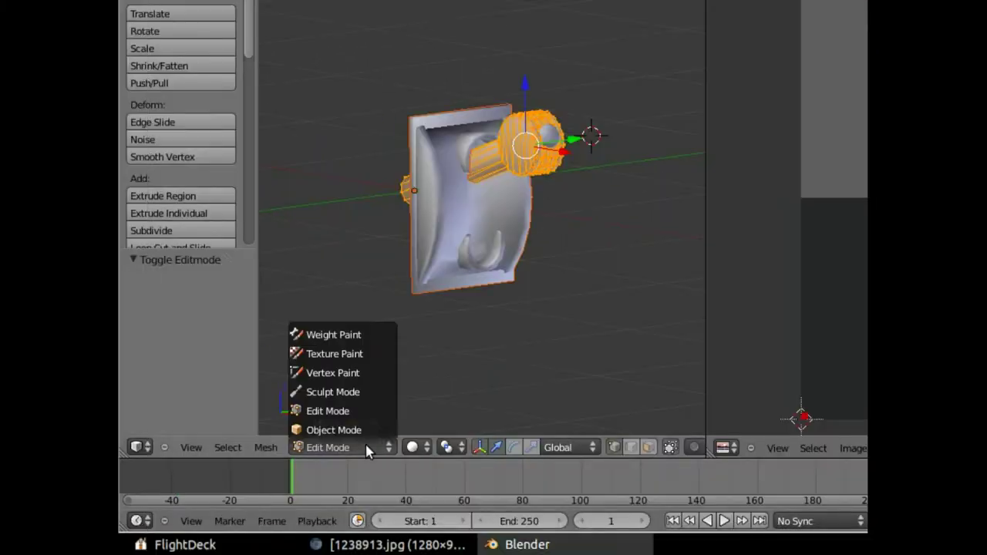
{"action": "left_click", "coordinate": [334, 430]}
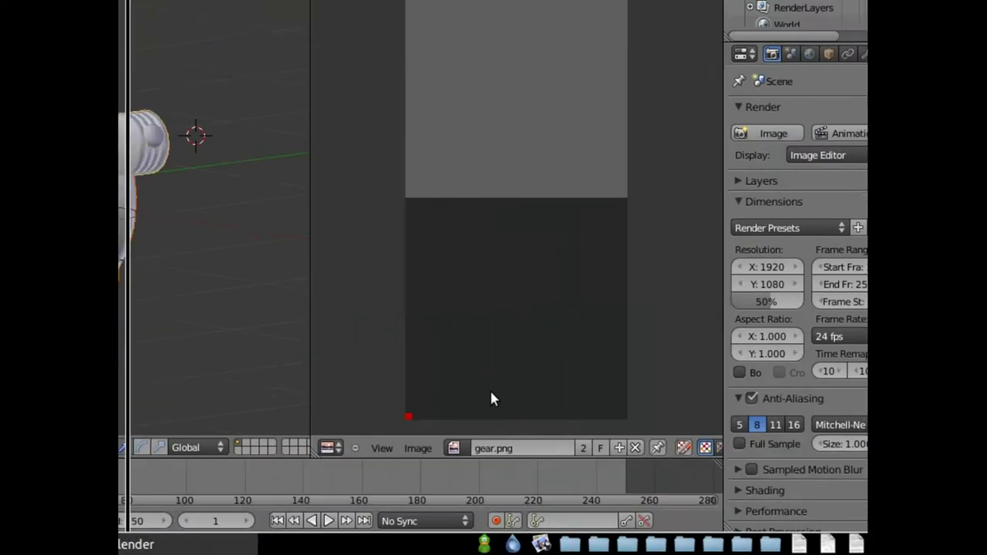
Select only the lever's base plate and unwrap it with Smart UV Project using an island margin of 0.001
{"action": "scroll", "coordinate": [413, 270], "scroll_direction": "up", "scroll_amount": 2}
{"action": "middle_click_drag", "start_coordinate": [513, 255], "coordinate": [675, 268]}
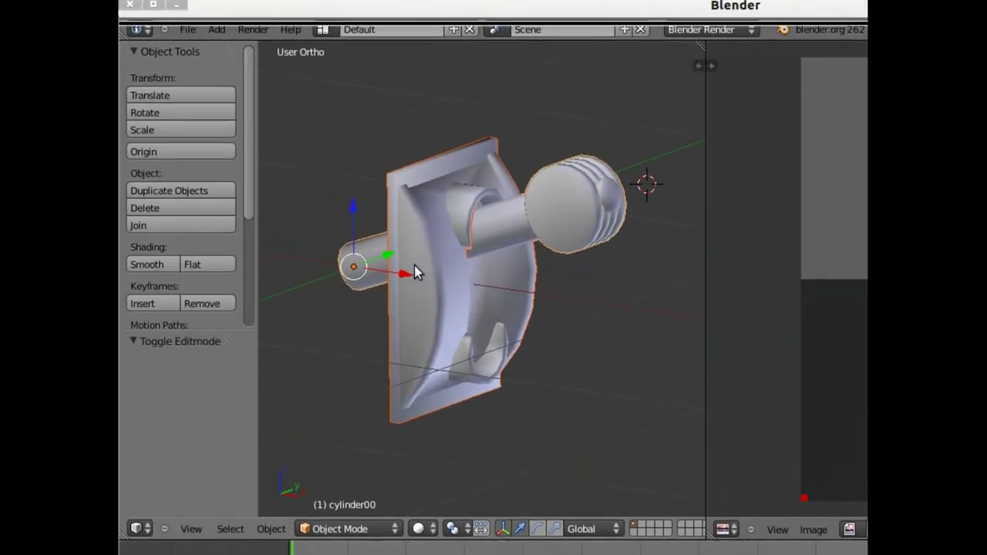
{"action": "right_click", "coordinate": [297, 263]}
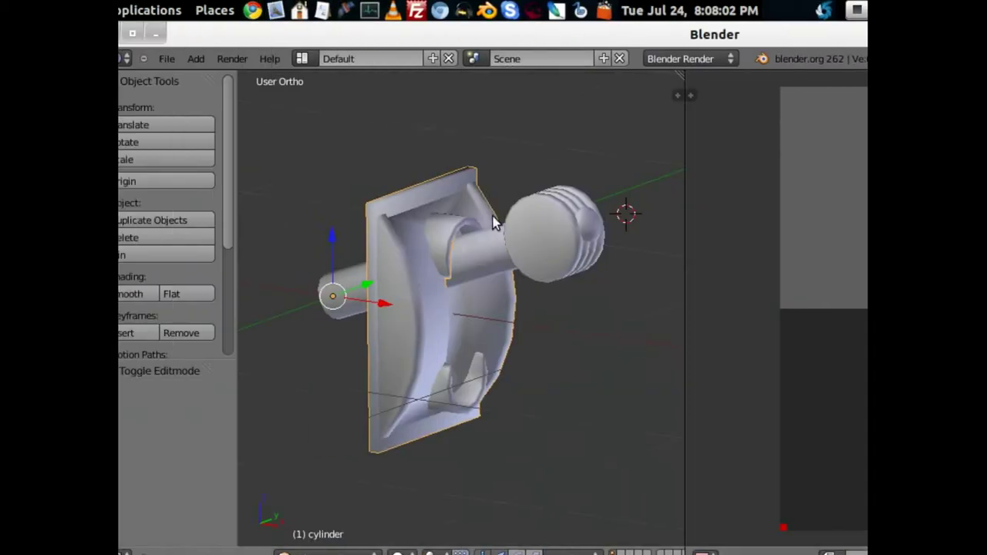
{"action": "key", "text": "space"}
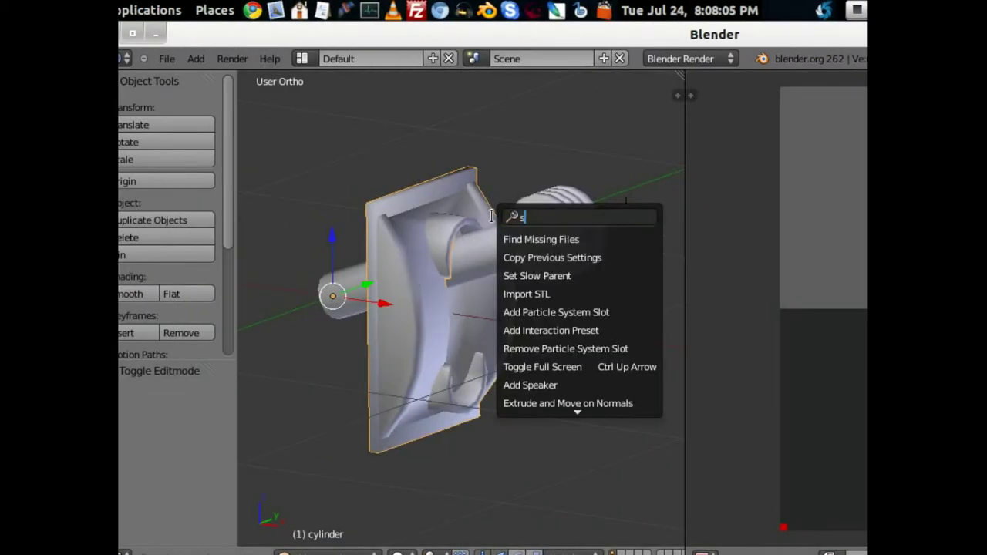
{"action": "key", "text": "Return"}
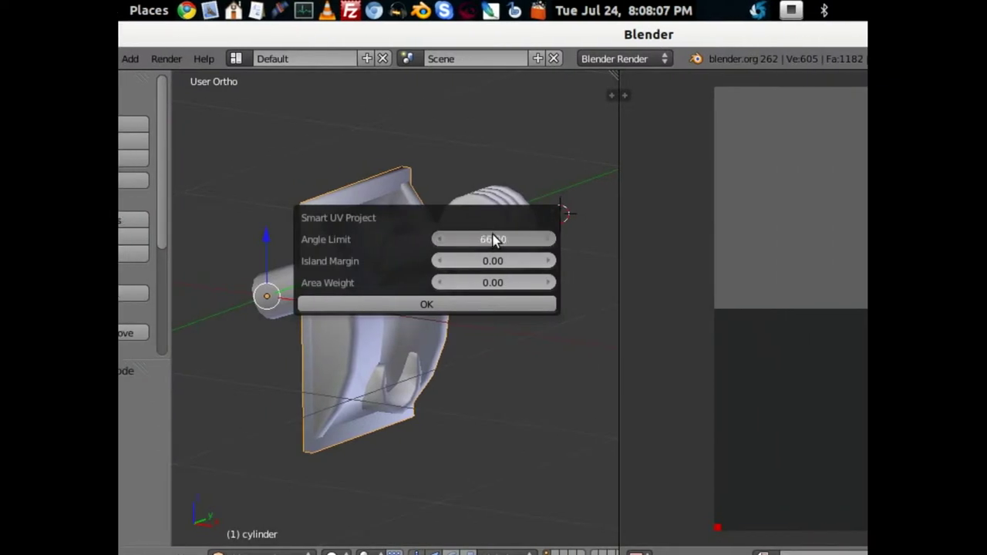
{"action": "left_click", "coordinate": [560, 240]}
{"action": "left_click", "coordinate": [495, 262]}
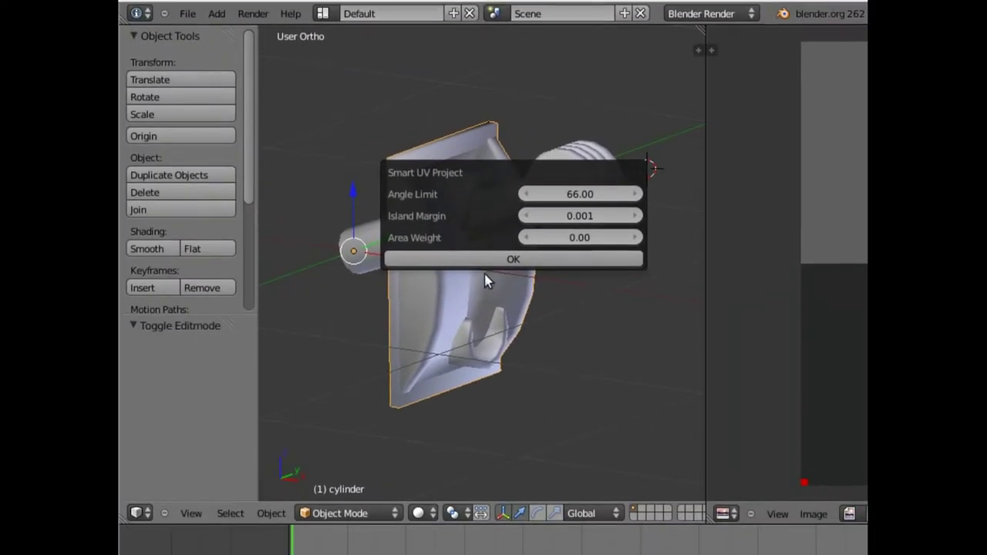
{"action": "left_click", "coordinate": [405, 303]}
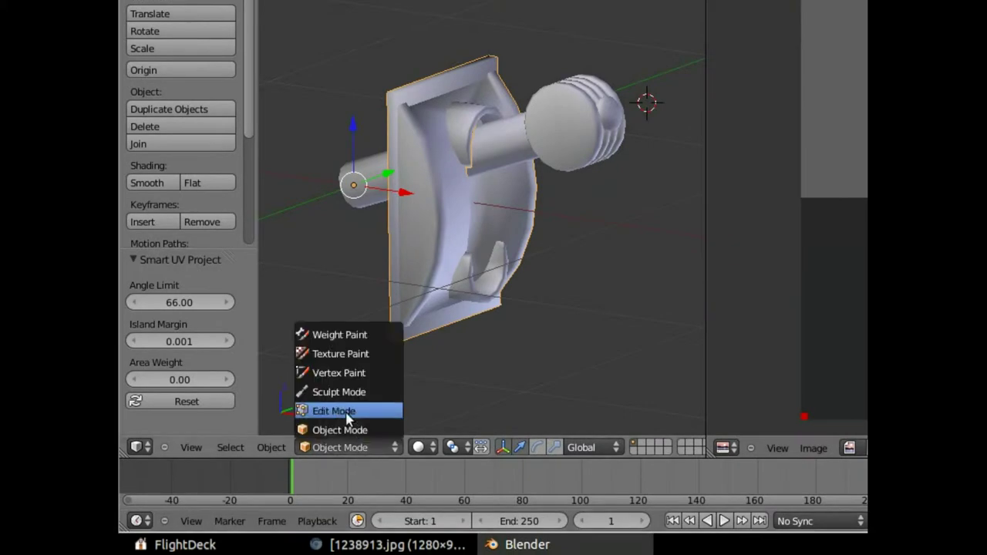
Nudge the base plate's lower-left UV corner vertex by about 0.004 in X and -0.008 in Y, and return to Object Mode
{"action": "left_click", "coordinate": [347, 413]}
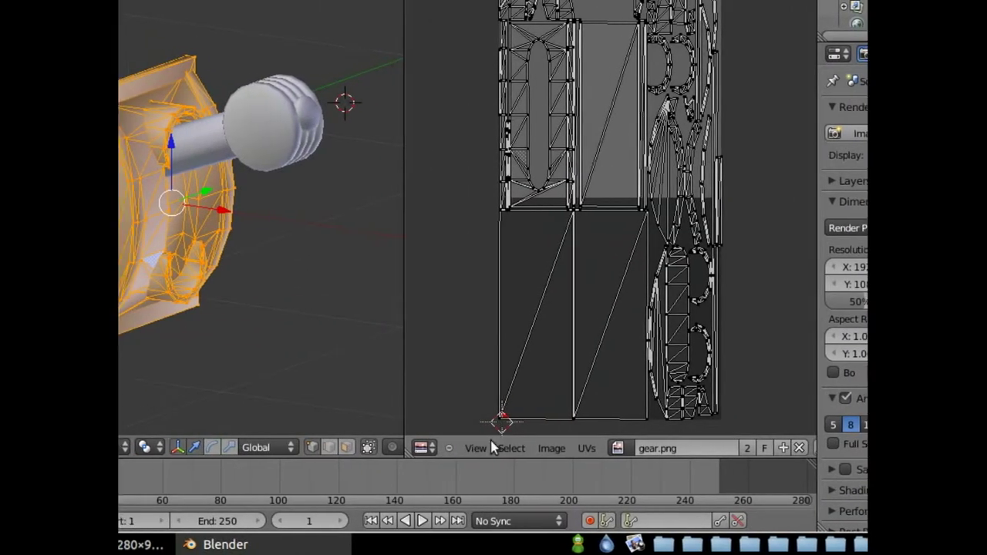
{"action": "right_click", "coordinate": [502, 418]}
{"action": "key", "text": "g"}
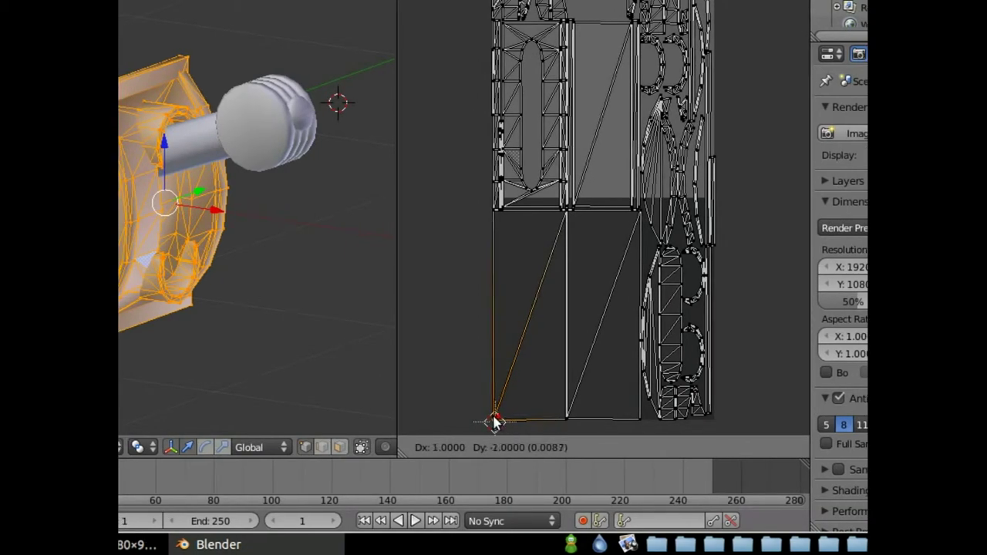
{"action": "left_click", "coordinate": [494, 422]}
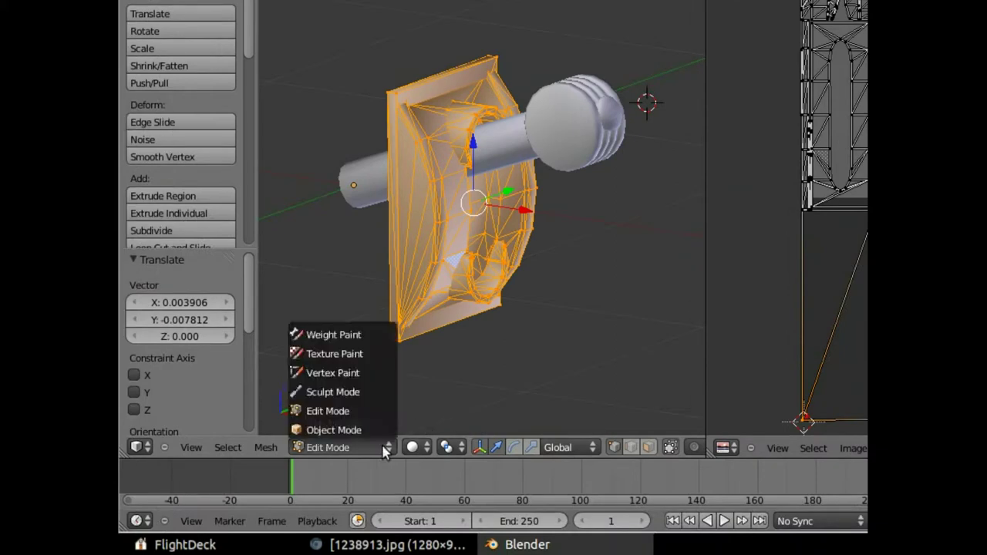
{"action": "left_click", "coordinate": [384, 435]}
Unwrap the lever's handle with Smart UV Project using an island margin of 0.001, and return to Object Mode
{"action": "right_click", "coordinate": [552, 154]}
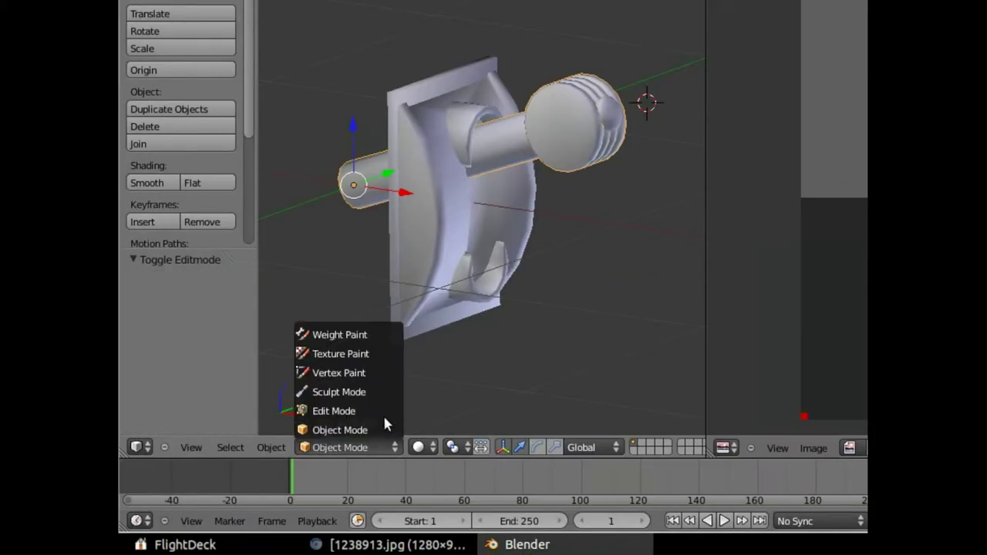
{"action": "left_click", "coordinate": [382, 412]}
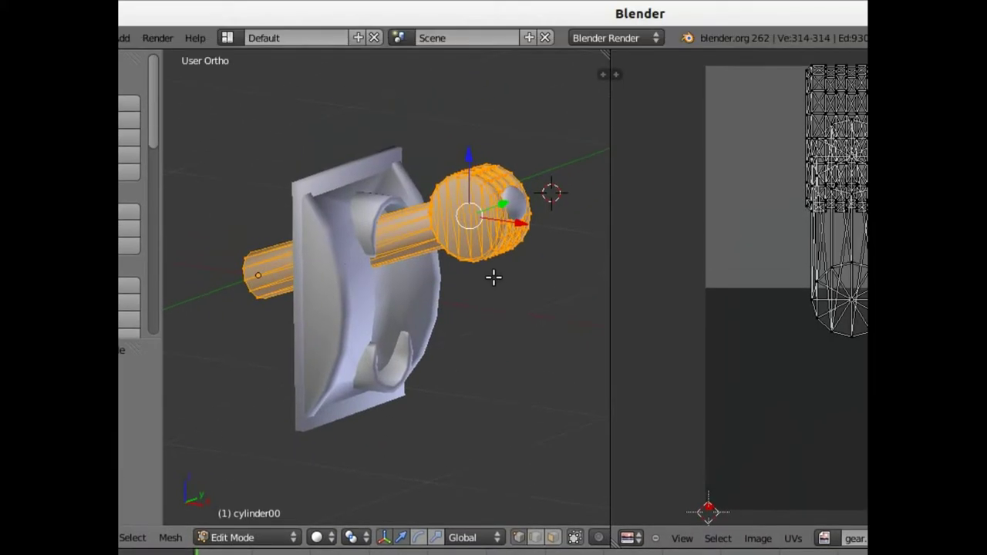
{"action": "key", "text": "space"}
{"action": "type", "text": "smart"}
{"action": "key", "text": "Return"}
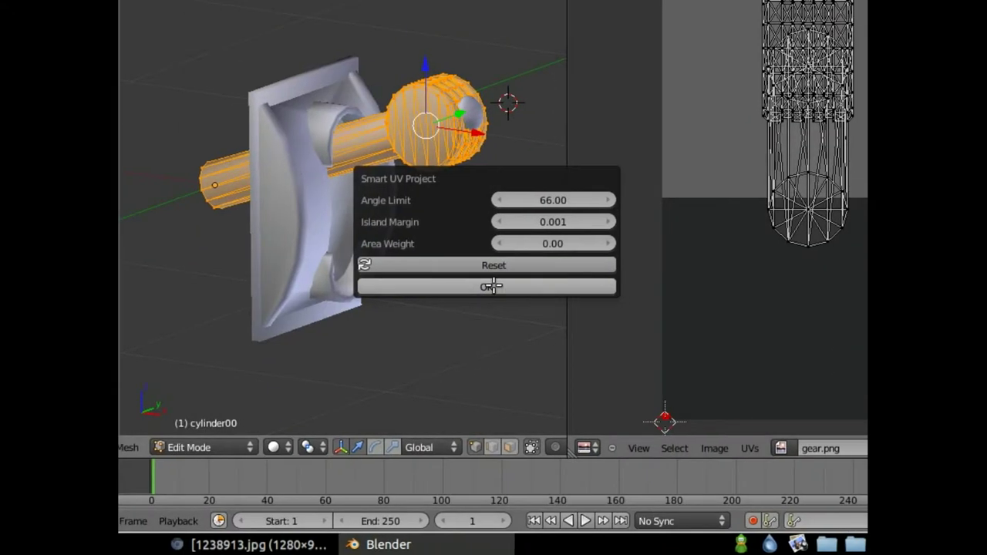
{"action": "left_click", "coordinate": [493, 286]}
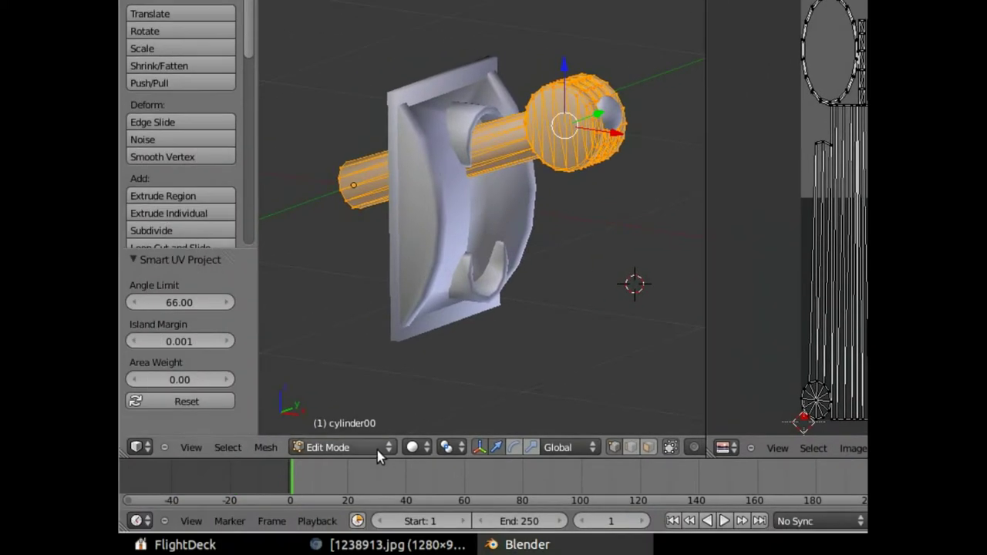
{"action": "left_click", "coordinate": [226, 448]}
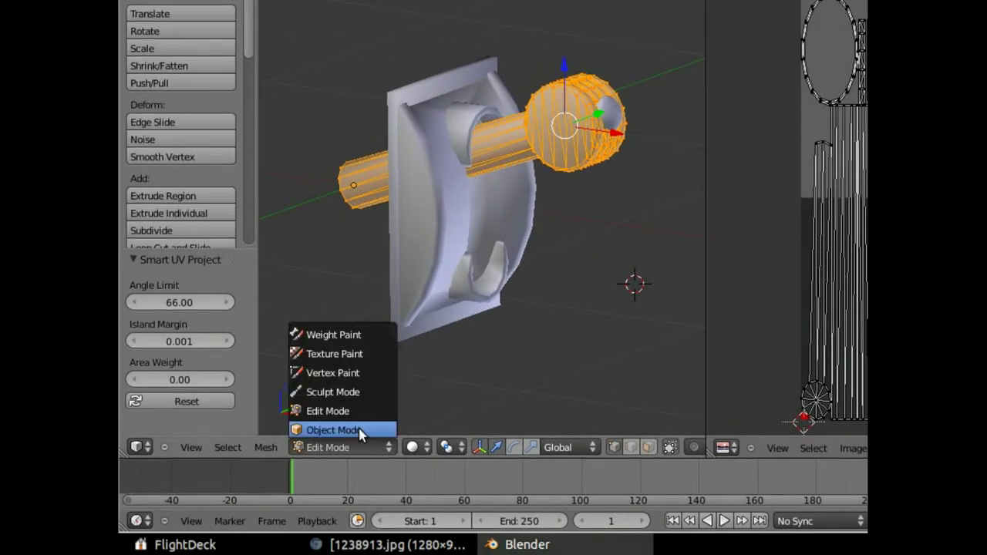
{"action": "left_click", "coordinate": [213, 429]}
{"action": "key", "text": "space"}
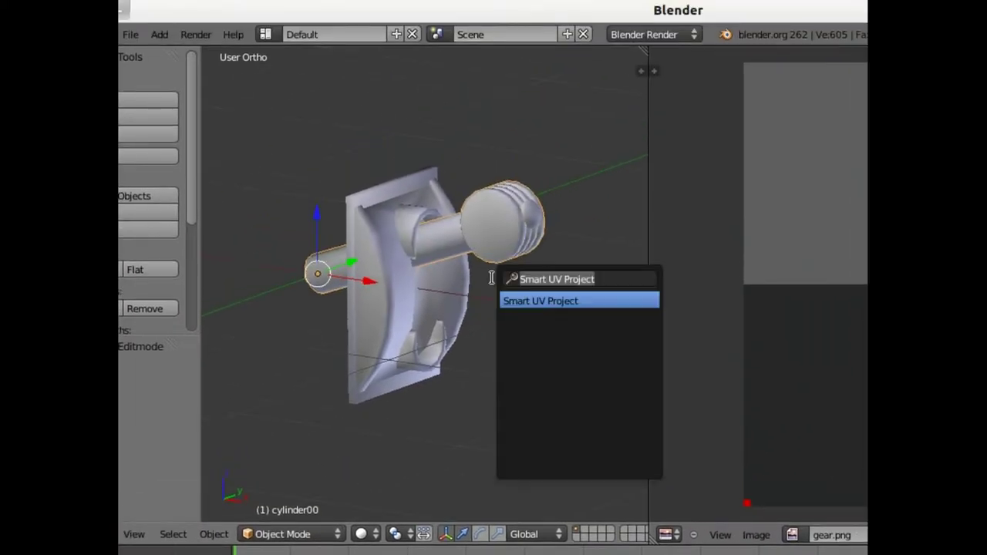
{"action": "type", "text": "export"}
{"action": "key", "text": "Escape"}
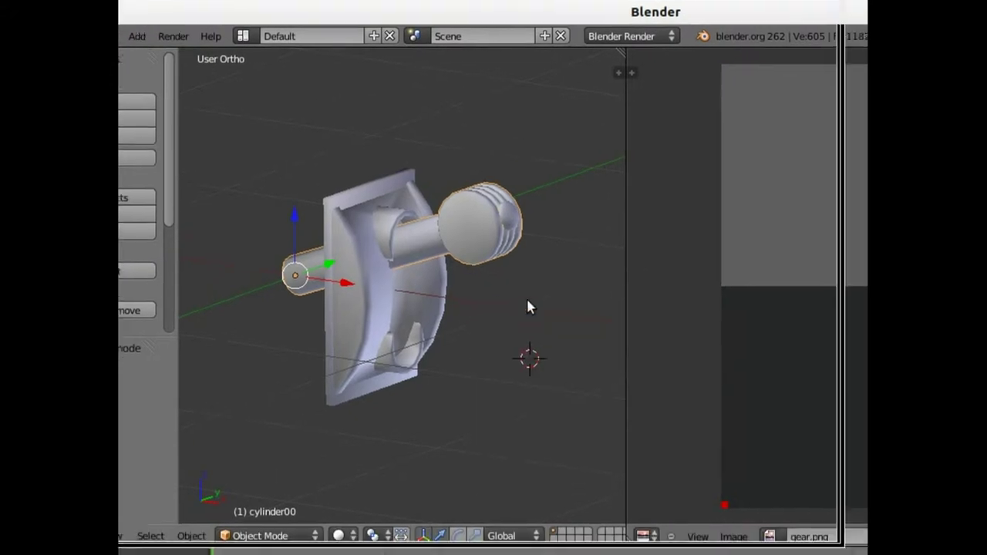
{"action": "key", "text": "space"}
{"action": "key", "text": "Escape"}
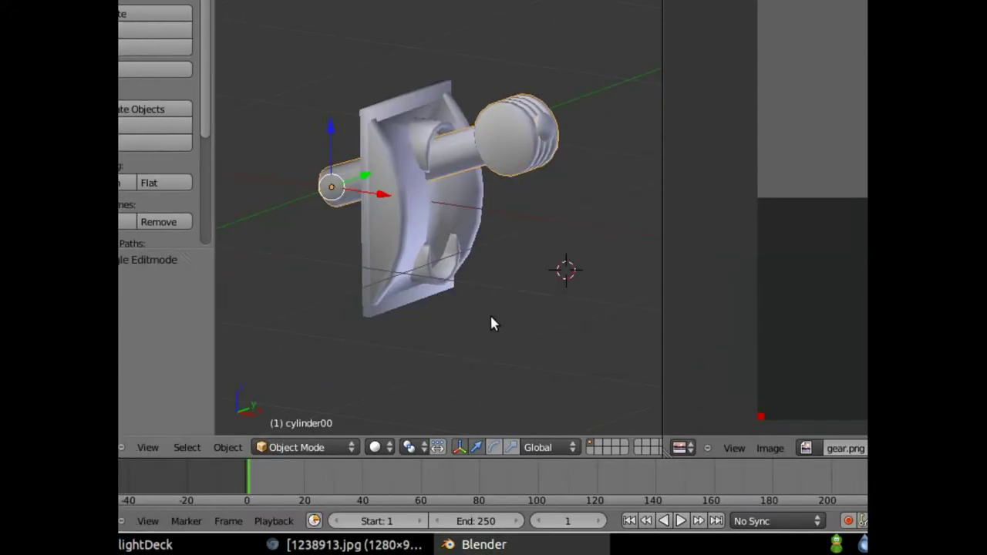
Select all gear lever parts and export the model as 3DS over gear-lever.3ds in the FlightDeck folder
{"action": "key", "text": "a"}
{"action": "key", "text": "a"}
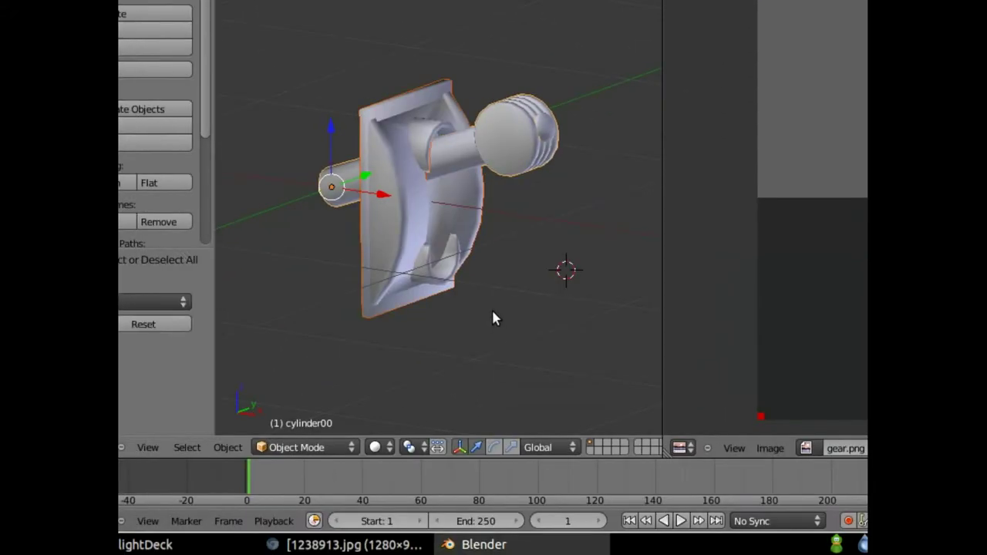
{"action": "key", "text": "space"}
{"action": "type", "text": "export"}
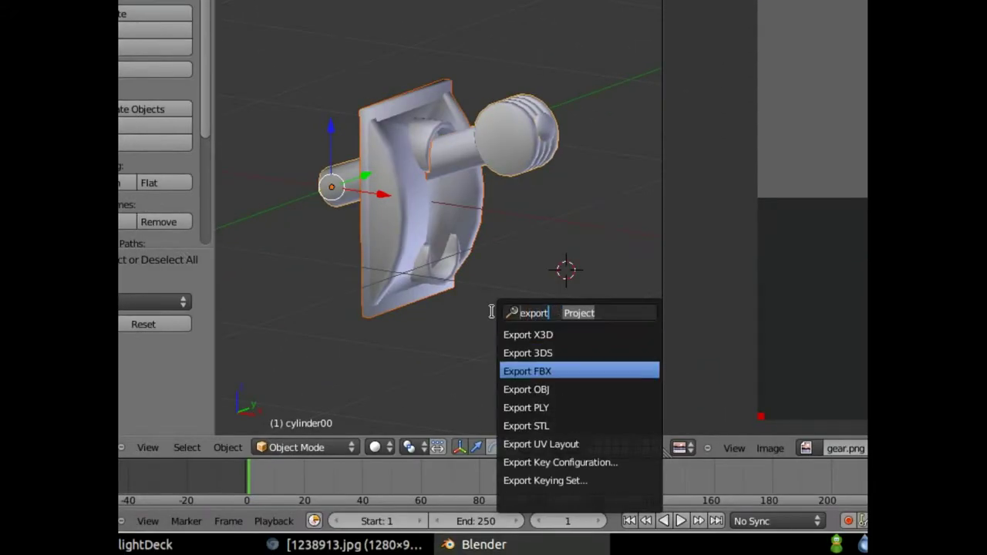
{"action": "key", "text": "Up"}
{"action": "key", "text": "Return"}
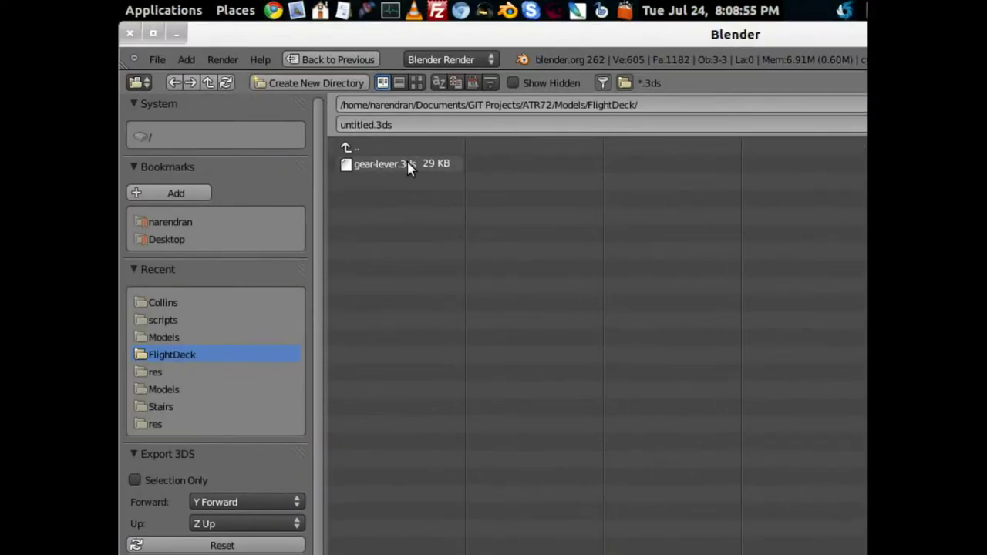
{"action": "double_click", "coordinate": [408, 166]}
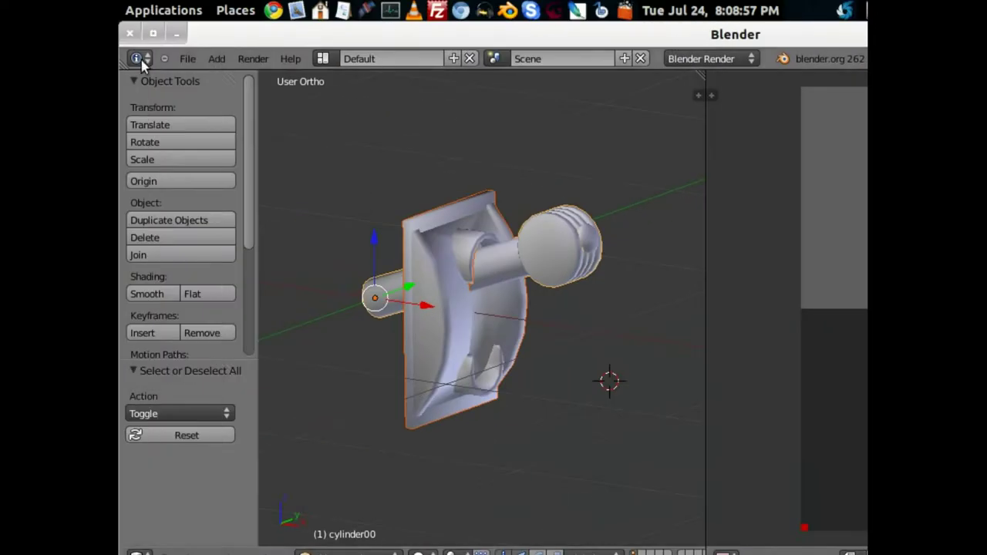
Close Blender and launch AC3D from the Ac3D folder in the file manager
{"action": "left_click", "coordinate": [164, 10]}
{"action": "mouse_move", "coordinate": [126, 36]}
{"action": "left_click", "coordinate": [134, 13]}
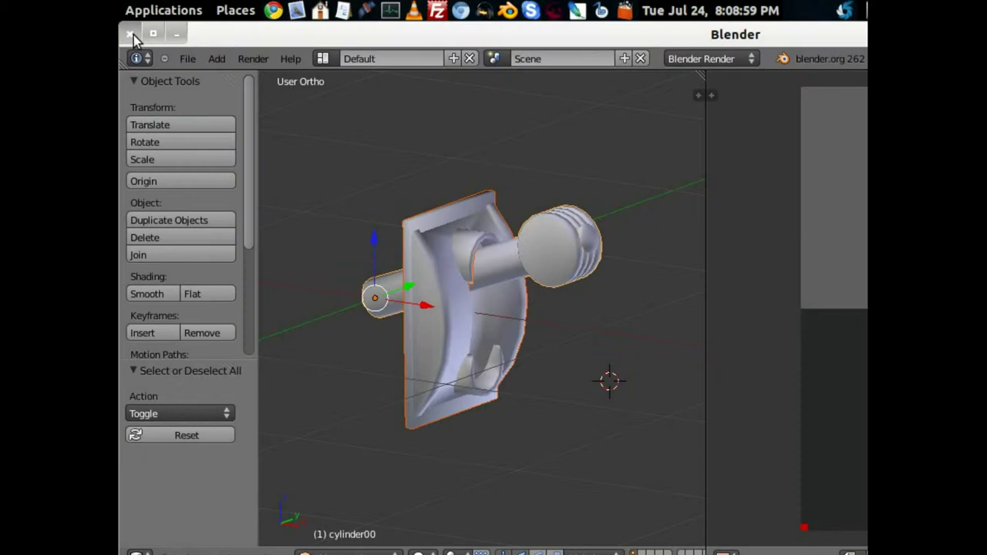
{"action": "left_click", "coordinate": [133, 35]}
{"action": "left_click", "coordinate": [496, 279]}
{"action": "left_click", "coordinate": [416, 101]}
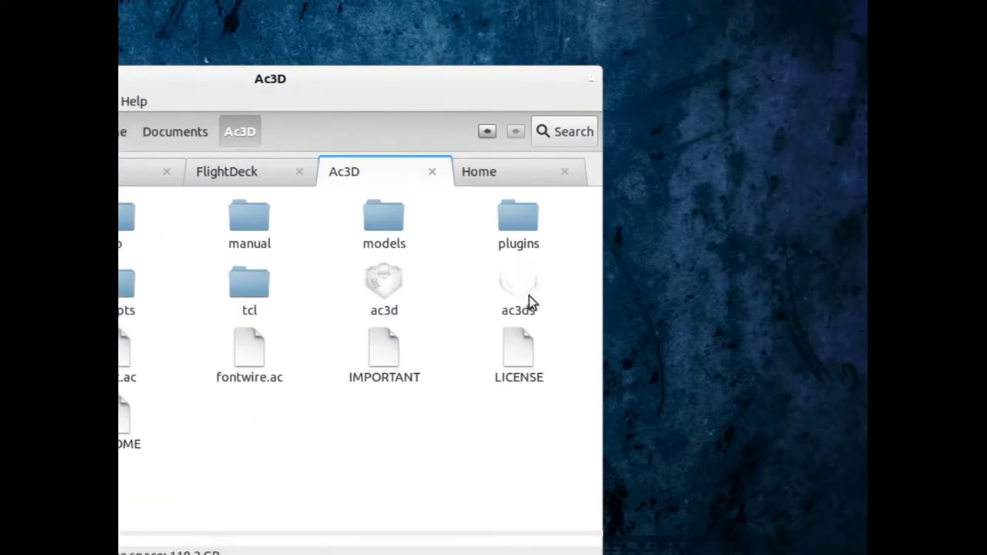
{"action": "double_click", "coordinate": [587, 216]}
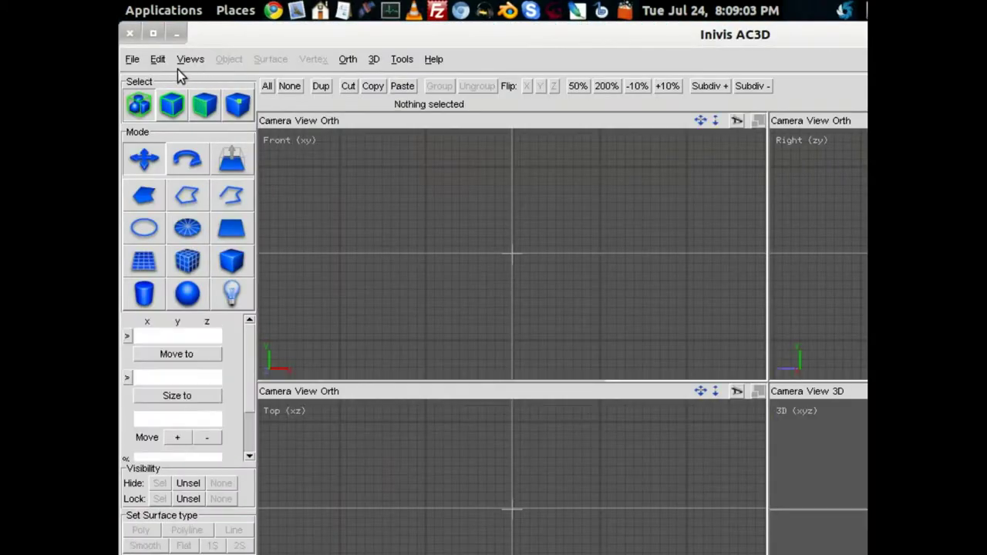
Import gear-lever.3ds from the ATR72 Models/FlightDeck directory into the empty scene
{"action": "left_click", "coordinate": [157, 59]}
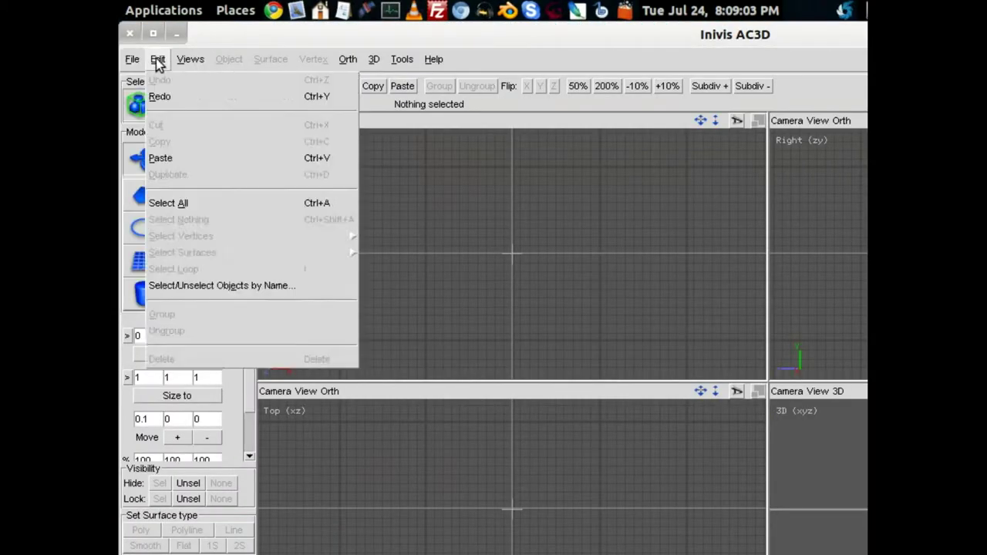
{"action": "left_click", "coordinate": [245, 38]}
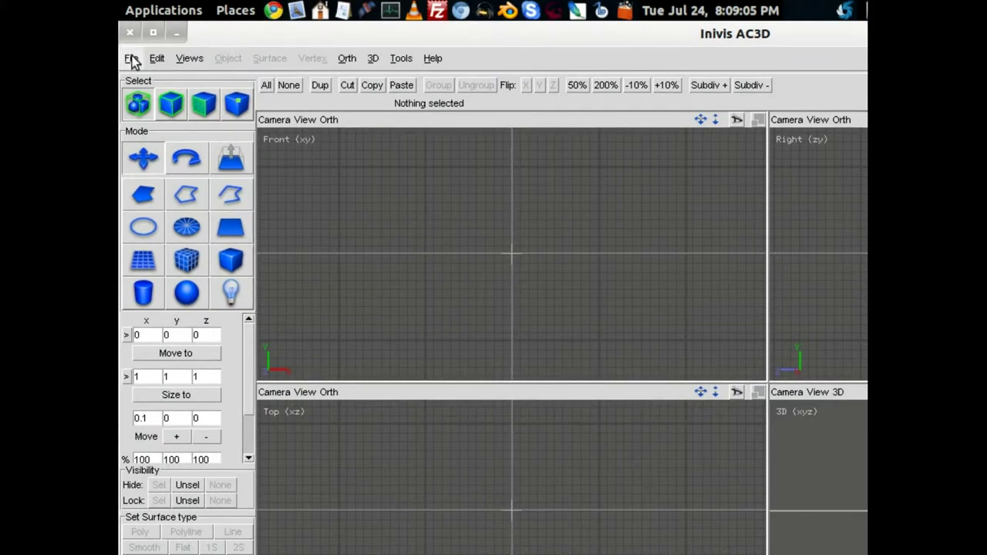
{"action": "left_click", "coordinate": [132, 60]}
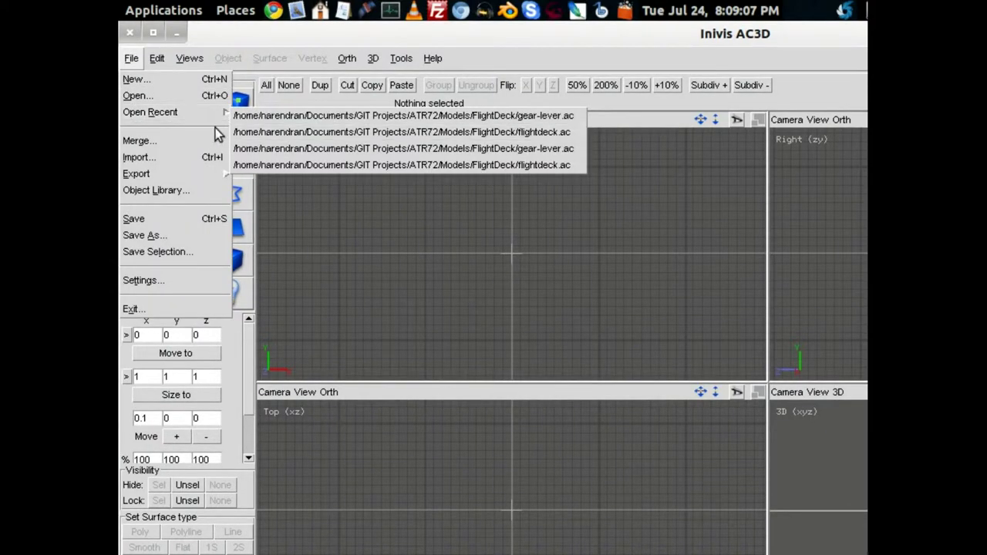
{"action": "left_click", "coordinate": [148, 157]}
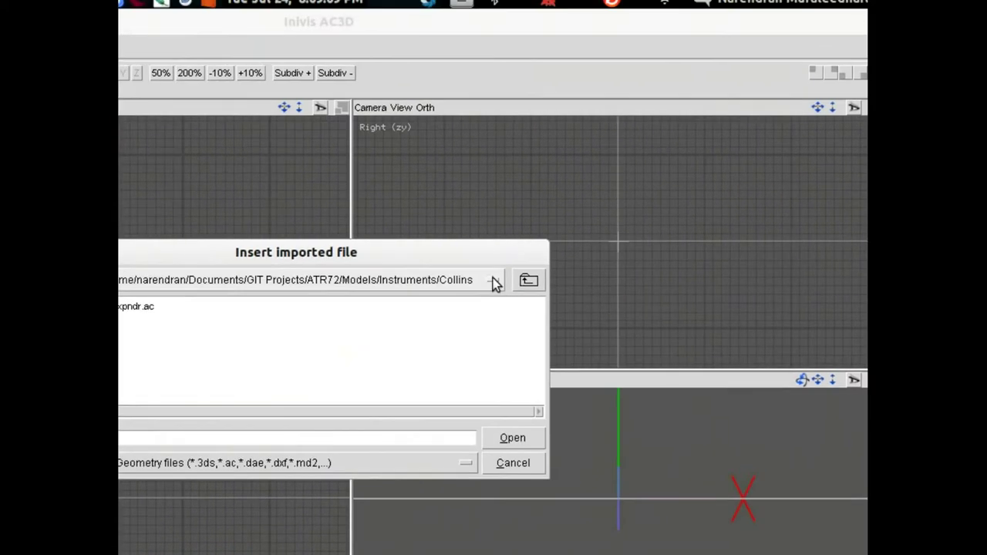
{"action": "left_click", "coordinate": [474, 280]}
{"action": "left_click", "coordinate": [473, 280]}
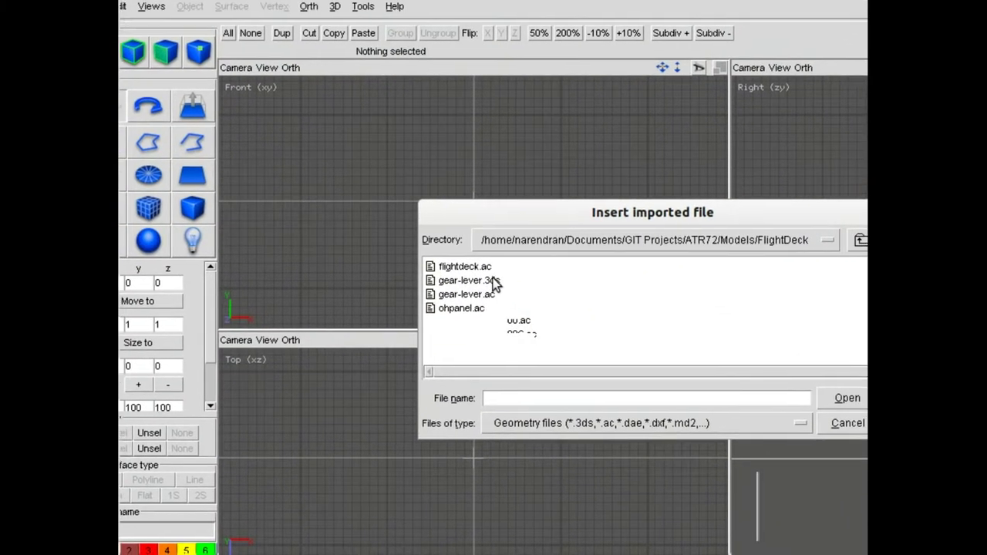
{"action": "double_click", "coordinate": [494, 279]}
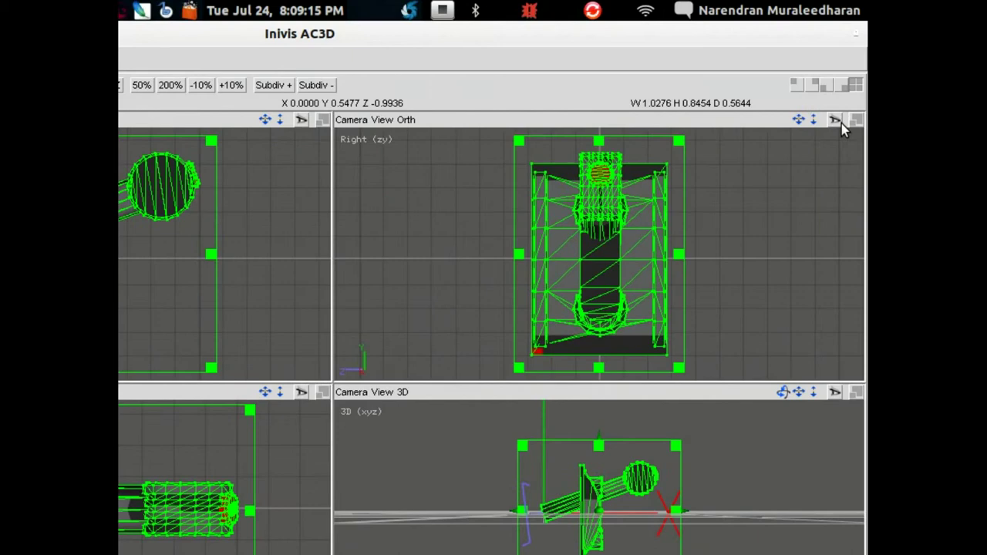
Deselect the imported model and examine it in the enlarged right view and from an angle in the enlarged 3D view
{"action": "left_click", "coordinate": [856, 122]}
{"action": "left_click", "coordinate": [761, 201]}
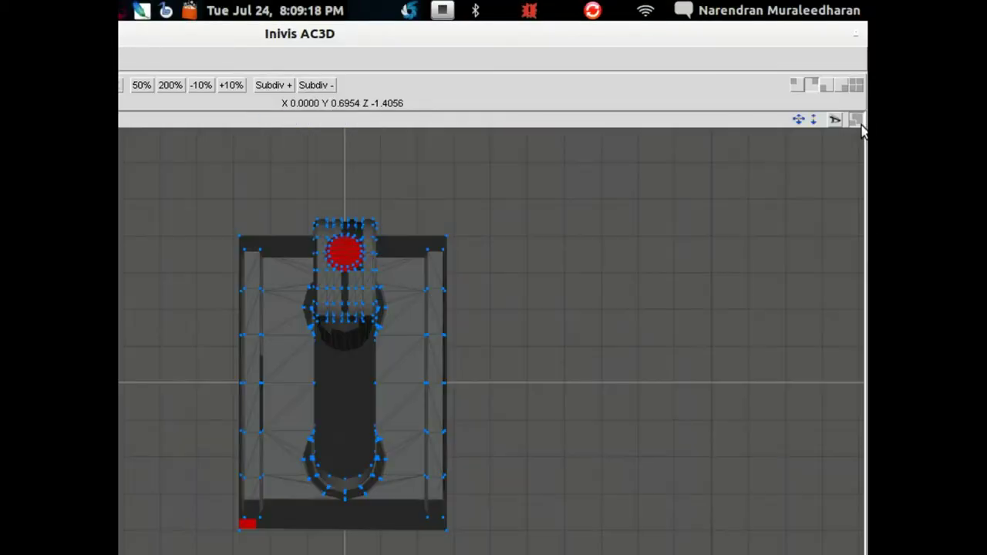
{"action": "left_click", "coordinate": [858, 122]}
{"action": "left_click", "coordinate": [857, 392]}
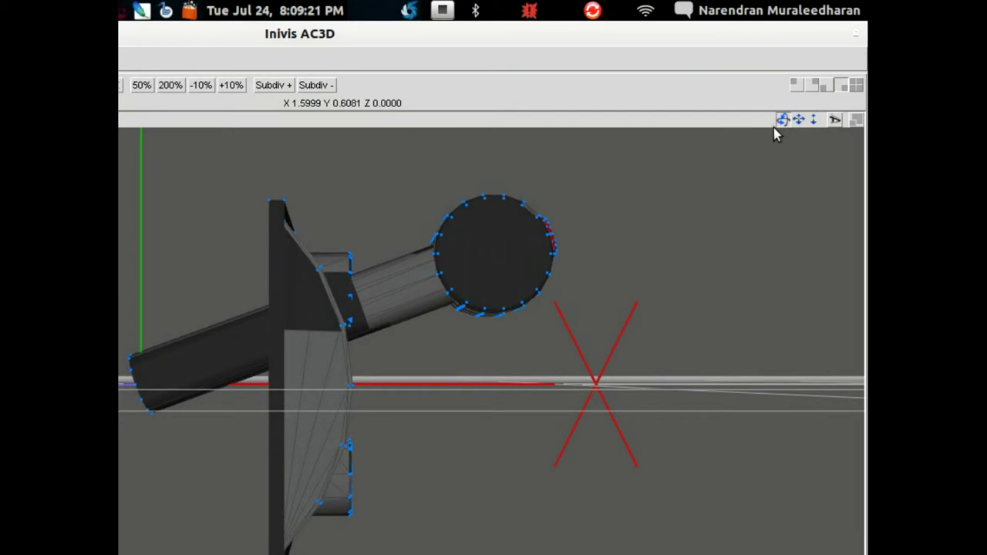
{"action": "left_click_drag", "start_coordinate": [779, 122], "coordinate": [687, 181]}
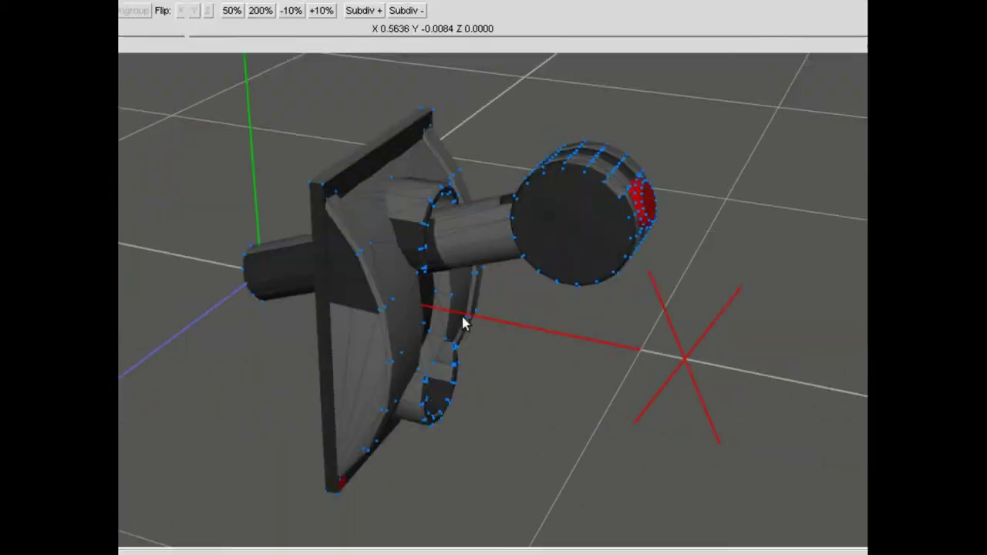
Select the base plate, fit its UVs into the upper half of gear.png in the Texture Coordinate Editor, and close the editor
{"action": "left_click", "coordinate": [308, 381]}
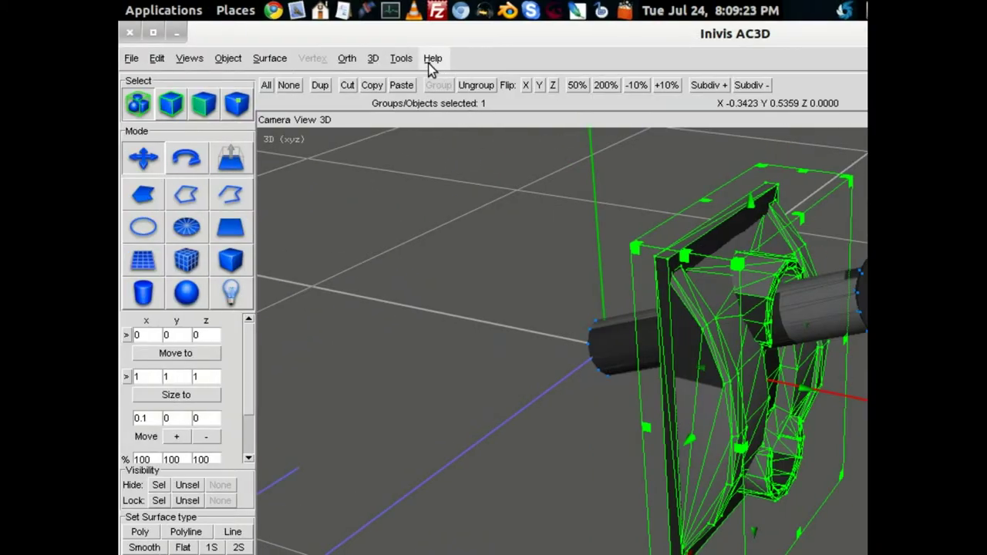
{"action": "left_click", "coordinate": [401, 58]}
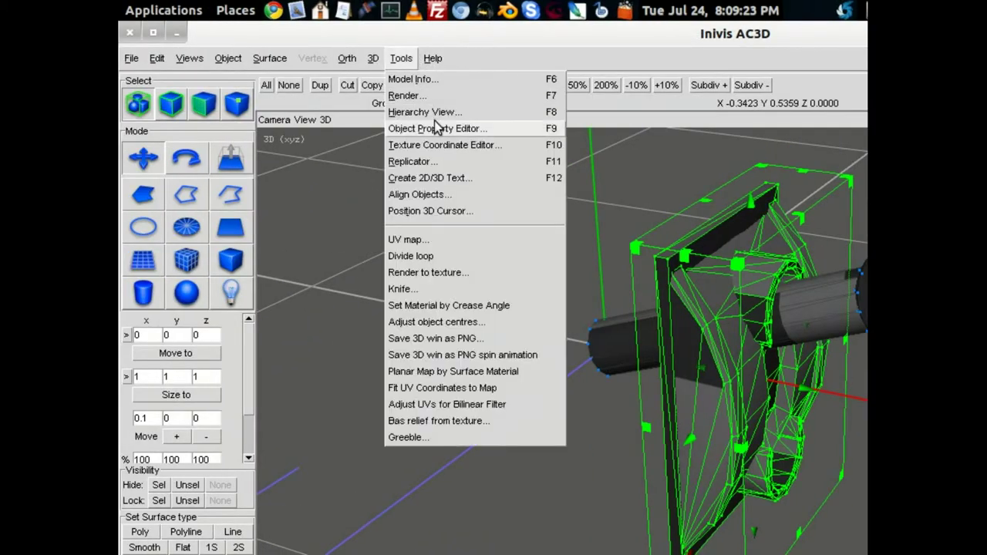
{"action": "left_click", "coordinate": [438, 144]}
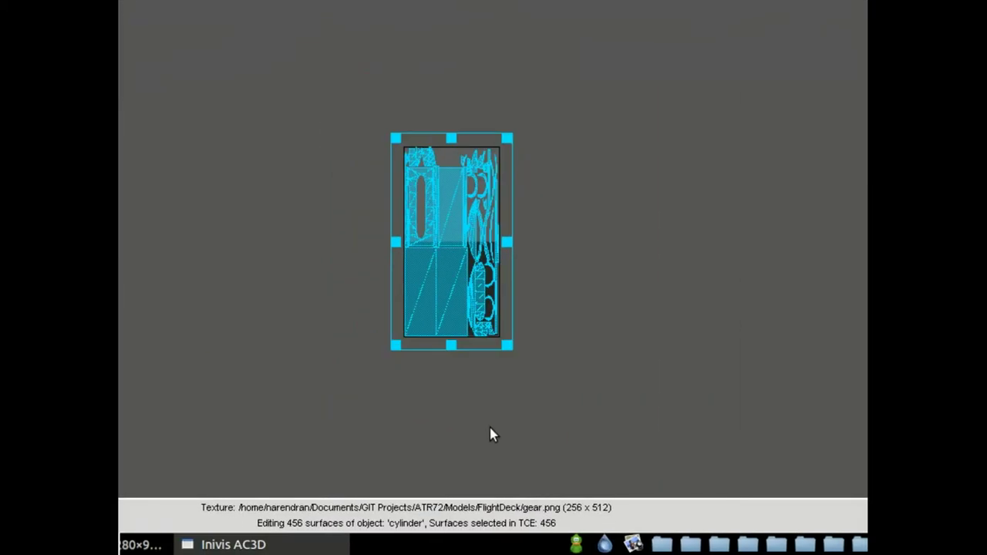
{"action": "scroll", "coordinate": [496, 360], "scroll_direction": "up", "scroll_amount": 3}
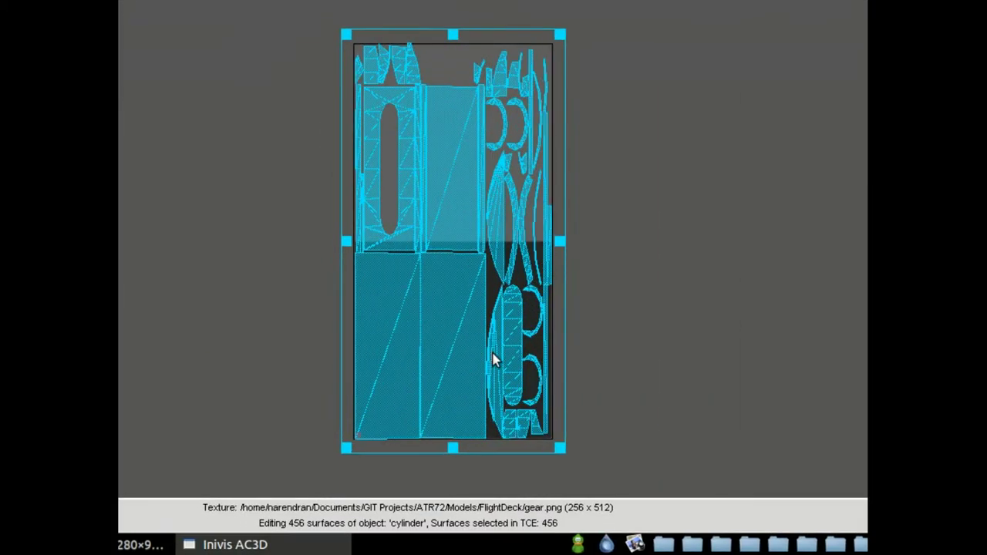
{"action": "left_click_drag", "start_coordinate": [496, 268], "coordinate": [509, 241]}
{"action": "scroll", "coordinate": [539, 234], "scroll_direction": "up", "scroll_amount": 4}
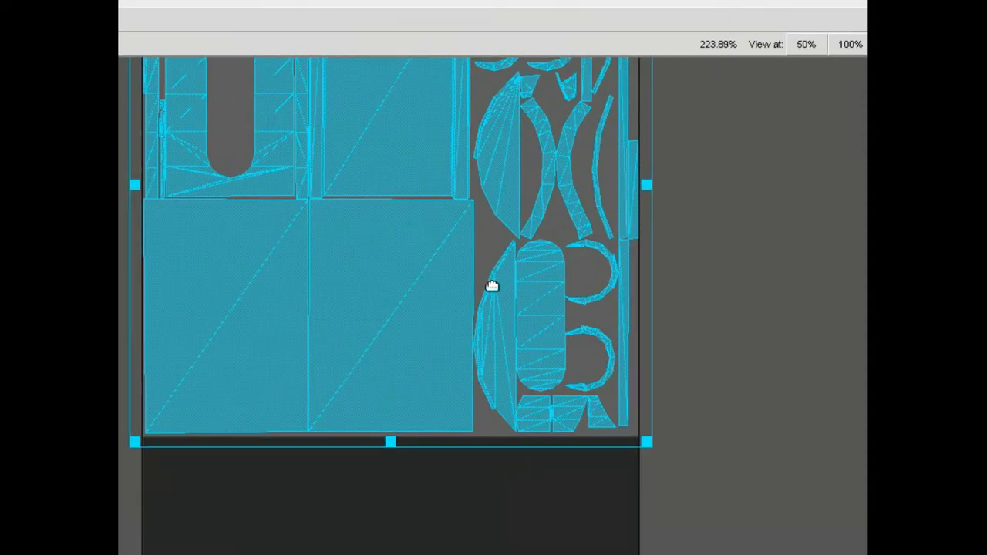
{"action": "scroll", "coordinate": [492, 286], "scroll_direction": "down", "scroll_amount": 5}
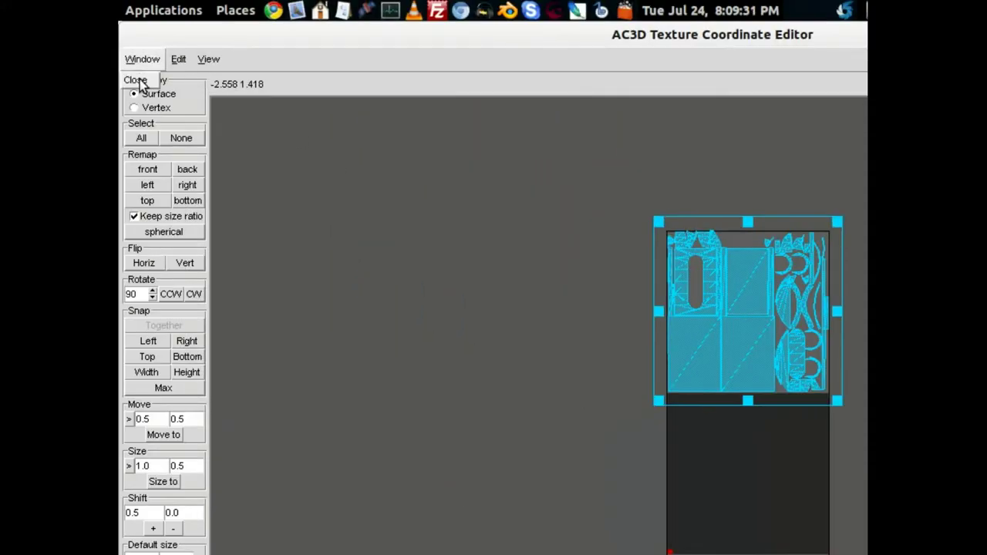
{"action": "left_click", "coordinate": [139, 80]}
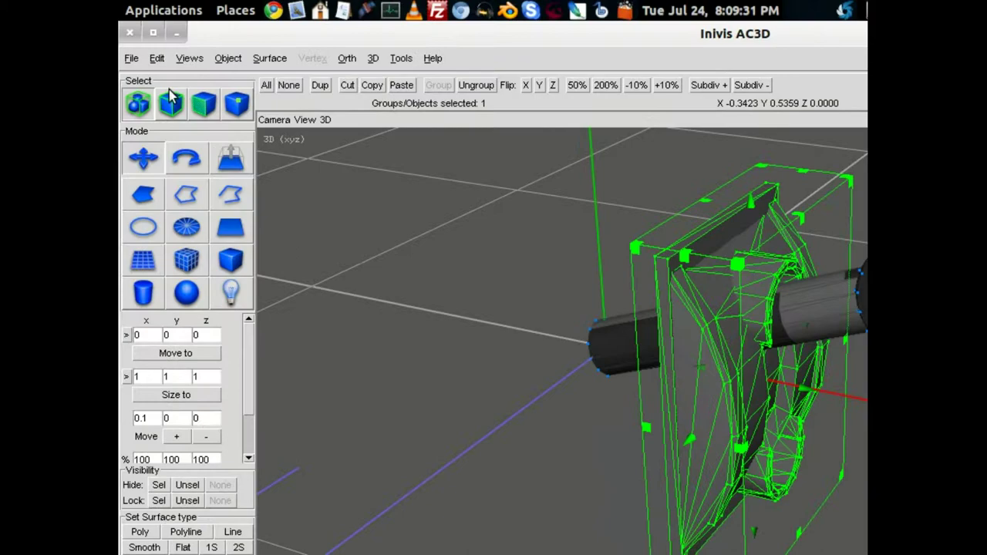
Fit the lever's UVs into the dark lower half of gear.png in the Texture Coordinate Editor and flip them vertically
{"action": "left_click", "coordinate": [401, 59]}
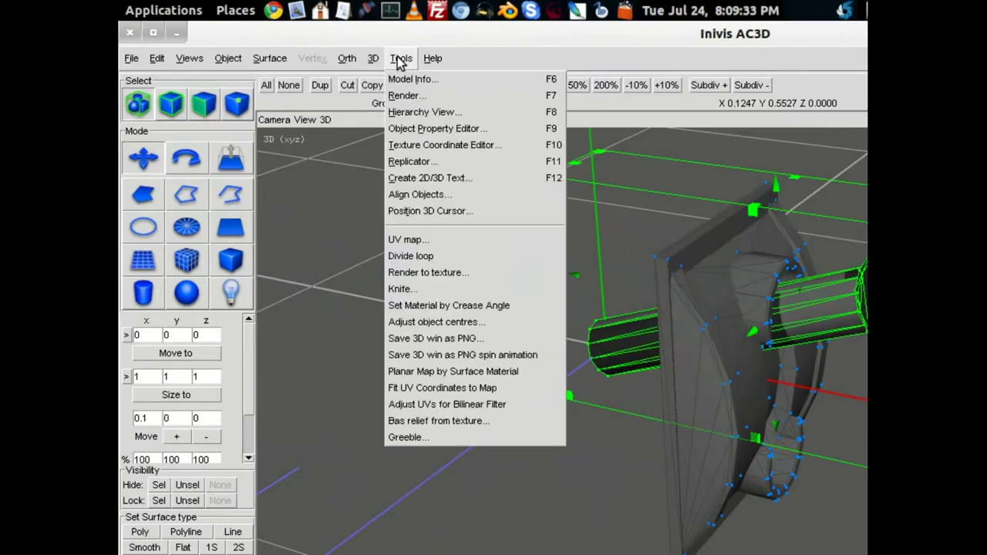
{"action": "left_click", "coordinate": [433, 147]}
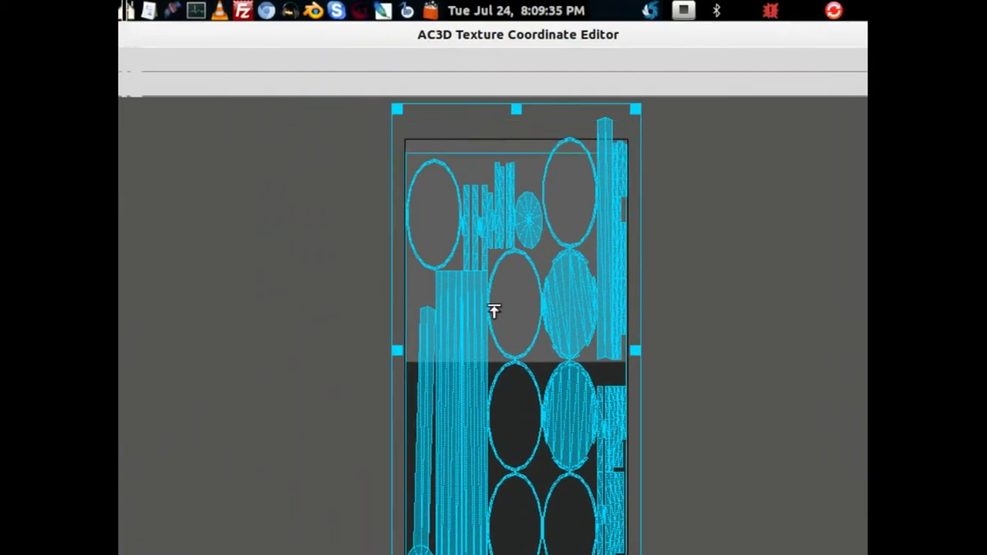
{"action": "left_click_drag", "start_coordinate": [494, 311], "coordinate": [518, 366]}
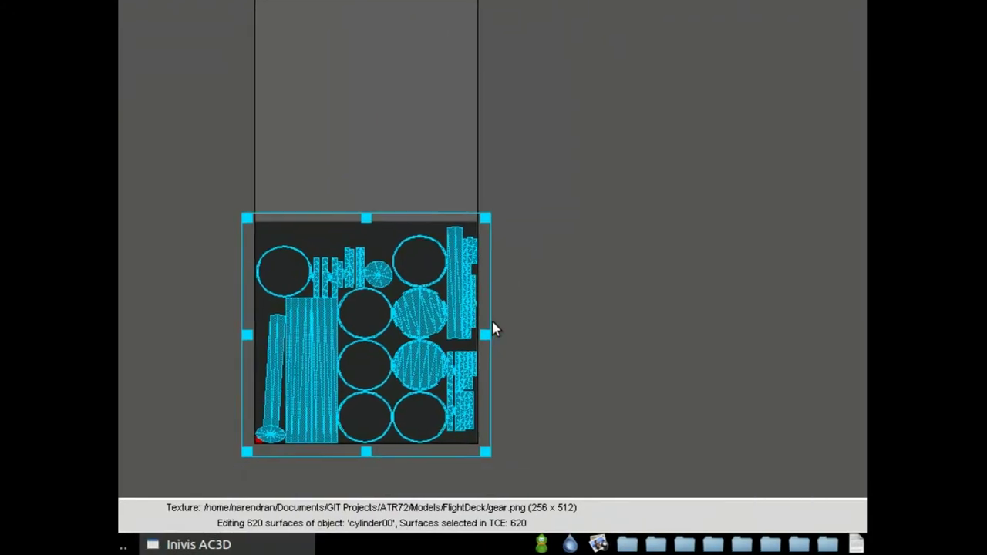
{"action": "middle_click_drag", "start_coordinate": [492, 323], "coordinate": [517, 185]}
{"action": "scroll", "coordinate": [522, 239], "scroll_direction": "up", "scroll_amount": 3}
{"action": "middle_click_drag", "start_coordinate": [520, 130], "coordinate": [538, 162]}
{"action": "middle_click_drag", "start_coordinate": [514, 236], "coordinate": [511, 236]}
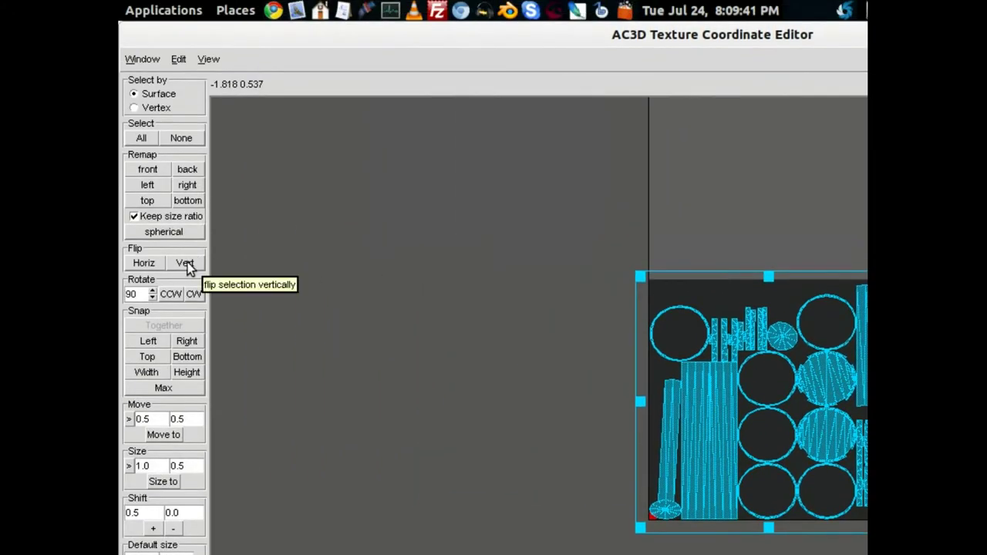
{"action": "left_click", "coordinate": [185, 263]}
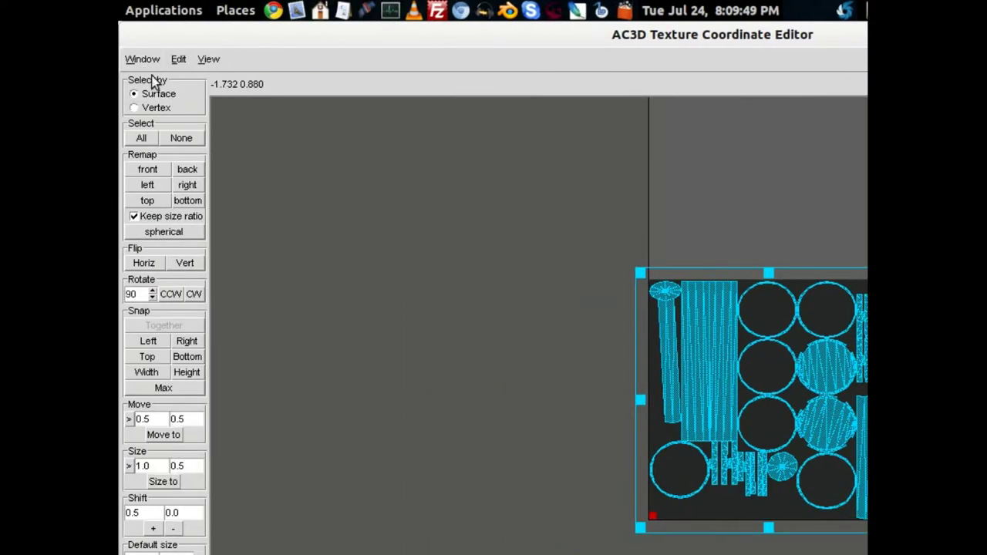
Make the narrow strip-and-disc UV island slimmer and longer within the dark half of gear.png, and close the Texture Coordinate Editor
{"action": "left_click_drag", "start_coordinate": [635, 248], "coordinate": [679, 429]}
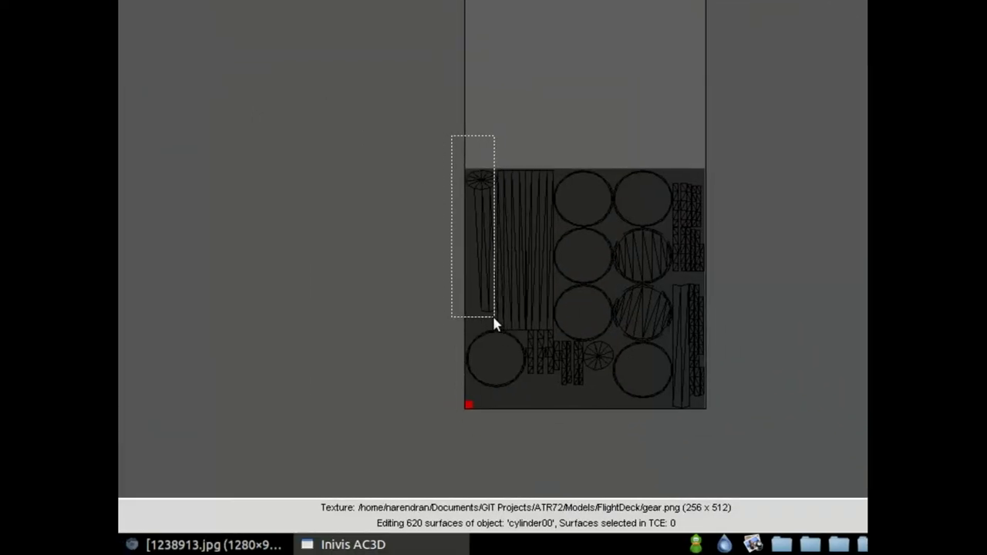
{"action": "left_click_drag", "start_coordinate": [493, 325], "coordinate": [494, 323]}
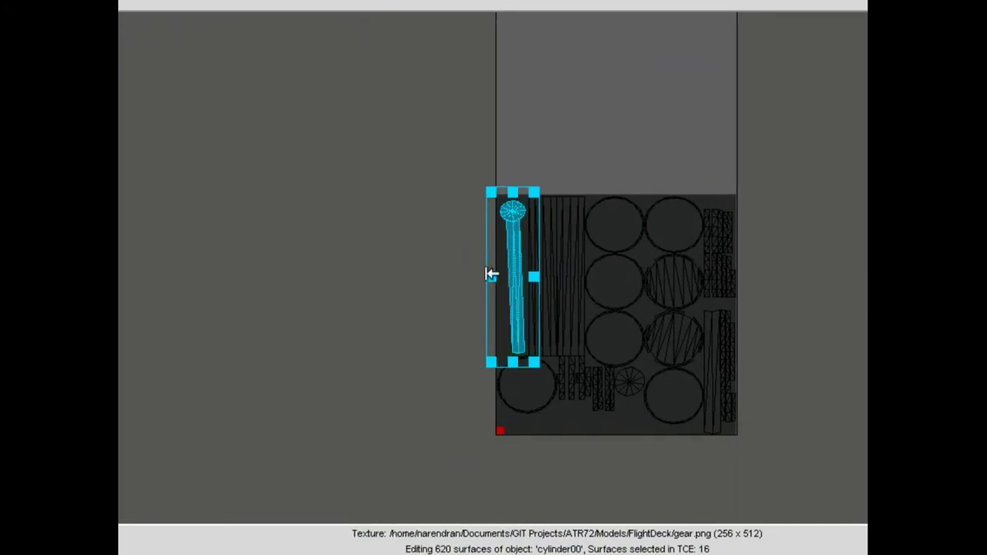
{"action": "left_click", "coordinate": [436, 240]}
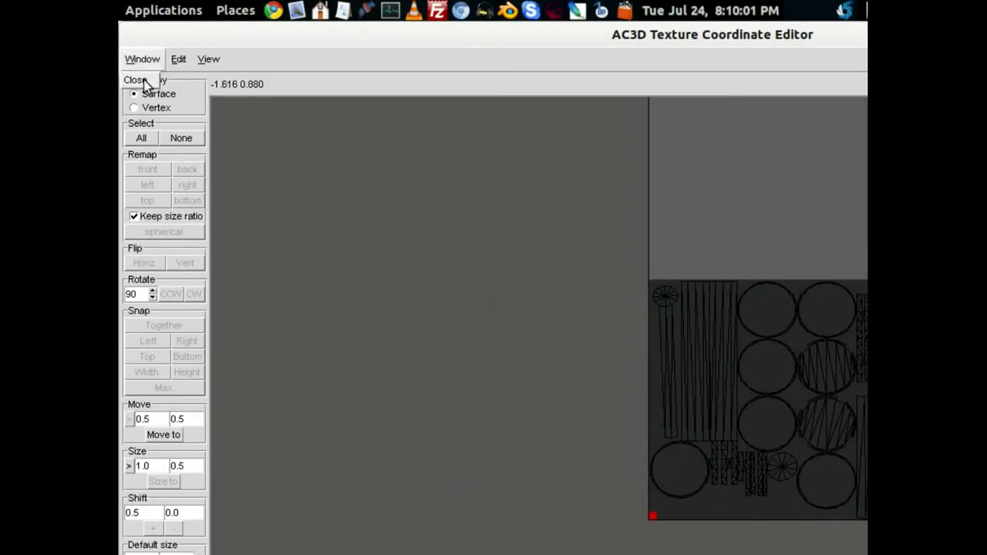
{"action": "left_click", "coordinate": [144, 82]}
Save the model in the FlightDeck directory, overwriting gear-lever.ac
{"action": "key", "text": "ctrl+s"}
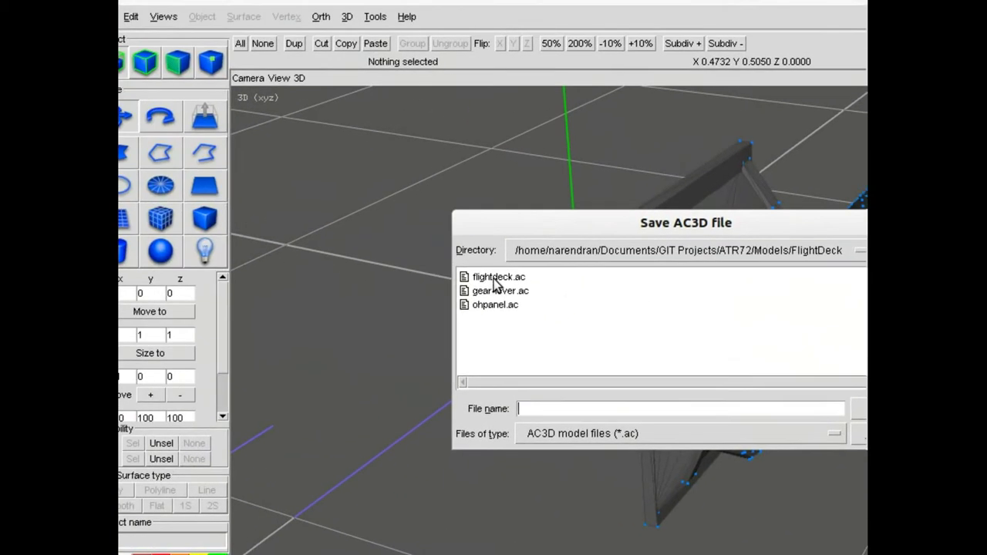
{"action": "left_click", "coordinate": [494, 278]}
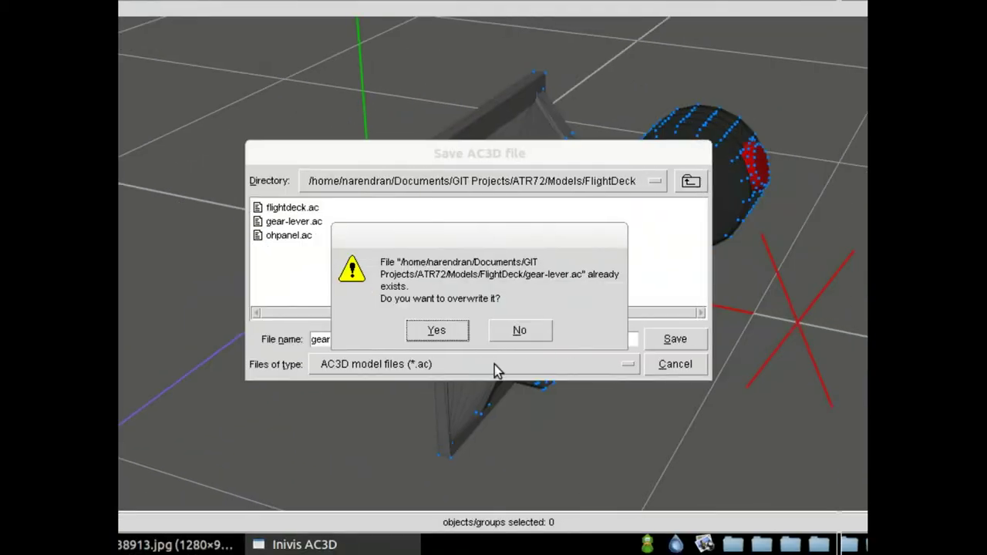
{"action": "left_click", "coordinate": [632, 388]}
Export the model in 3D Studio format over gear-lever.3ds in the FlightDeck directory, and close AC3D
{"action": "mouse_move", "coordinate": [174, 179]}
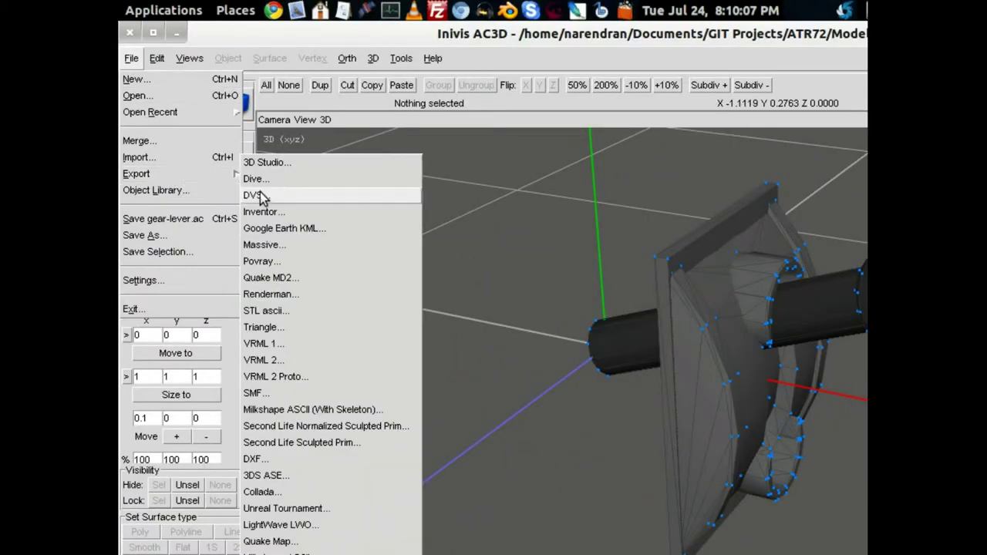
{"action": "left_click", "coordinate": [308, 166]}
{"action": "double_click", "coordinate": [493, 278]}
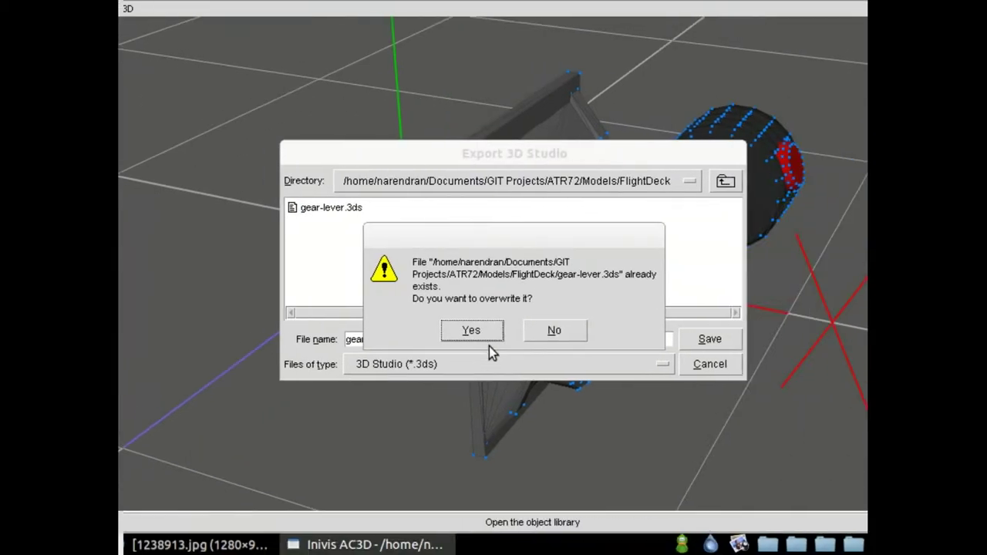
{"action": "left_click", "coordinate": [491, 334]}
{"action": "left_click", "coordinate": [132, 32]}
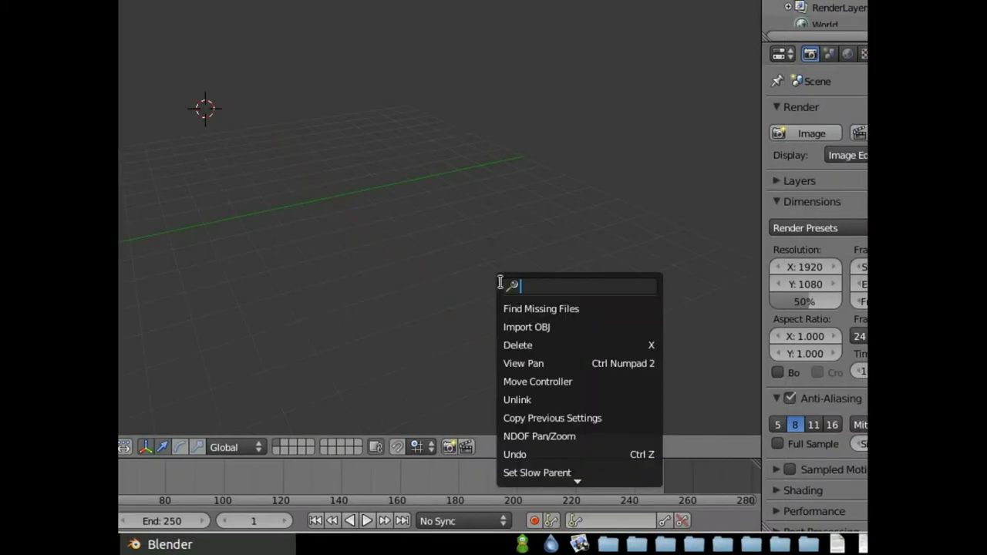
Import gear-lever.3ds from the ATR72 Models/FlightDeck directory into the empty Blender scene
{"action": "type", "text": "impor"}
{"action": "left_click", "coordinate": [474, 417]}
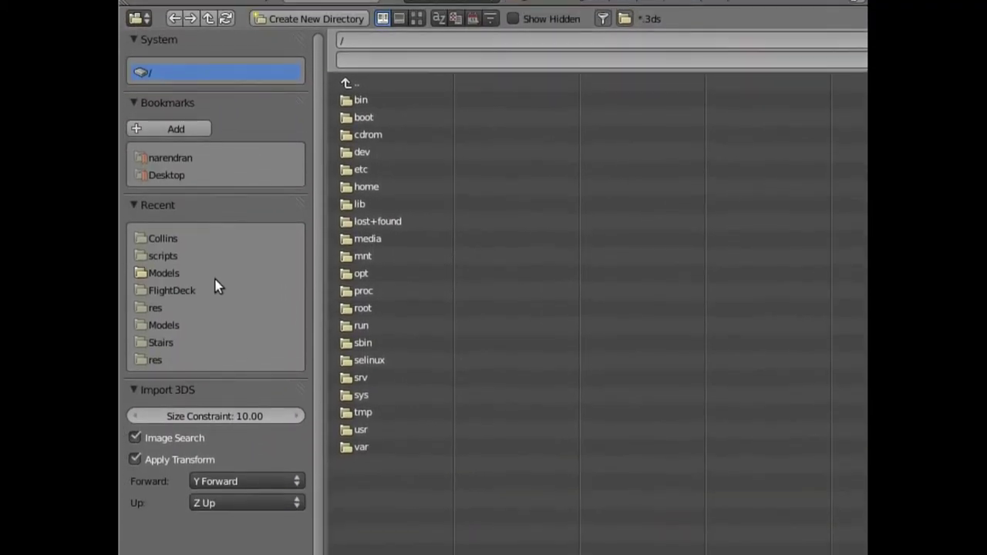
{"action": "left_click", "coordinate": [217, 289]}
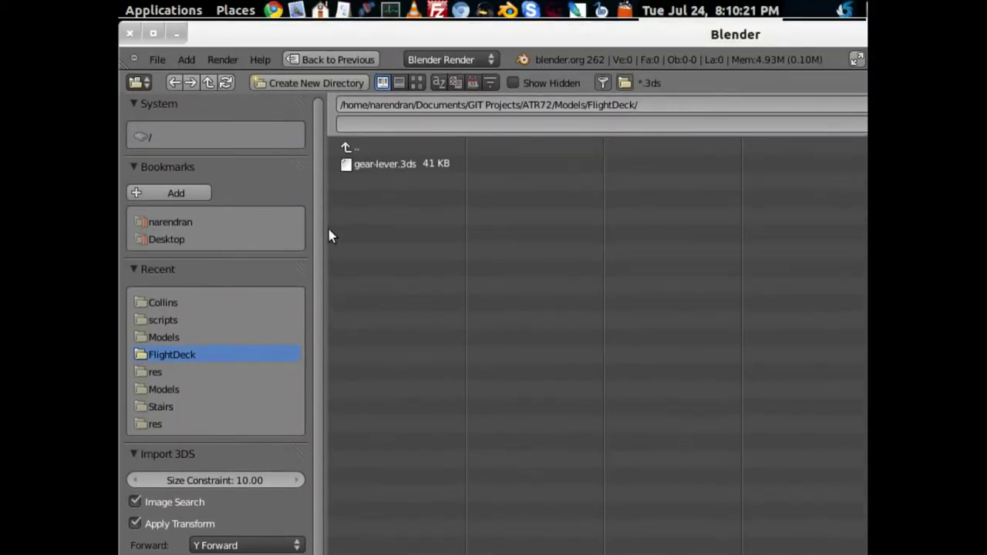
{"action": "double_click", "coordinate": [412, 163]}
Set the viewport shading to Texture and frame the imported gear lever with View Selected
{"action": "left_click", "coordinate": [417, 447]}
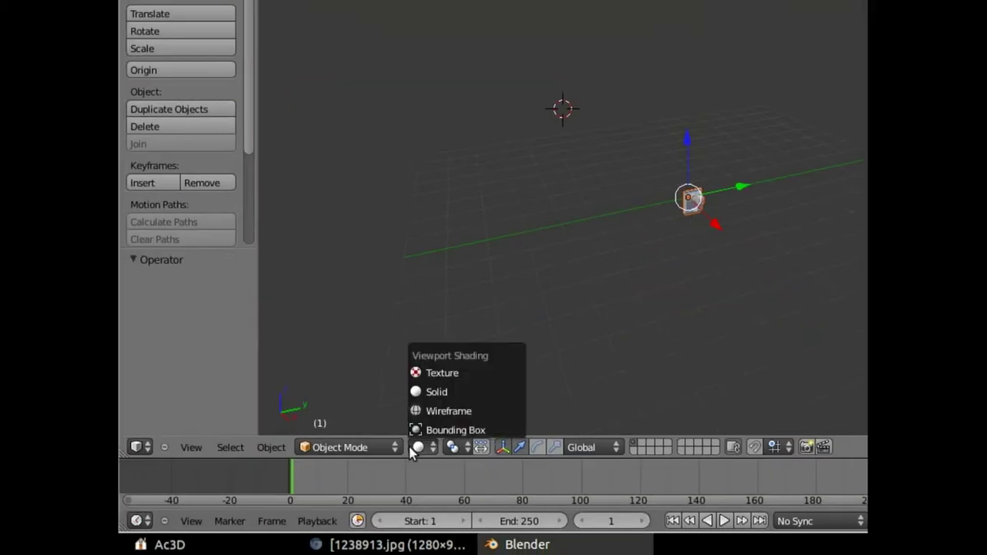
{"action": "left_click", "coordinate": [444, 375]}
{"action": "scroll", "coordinate": [704, 223], "scroll_direction": "up", "scroll_amount": 12}
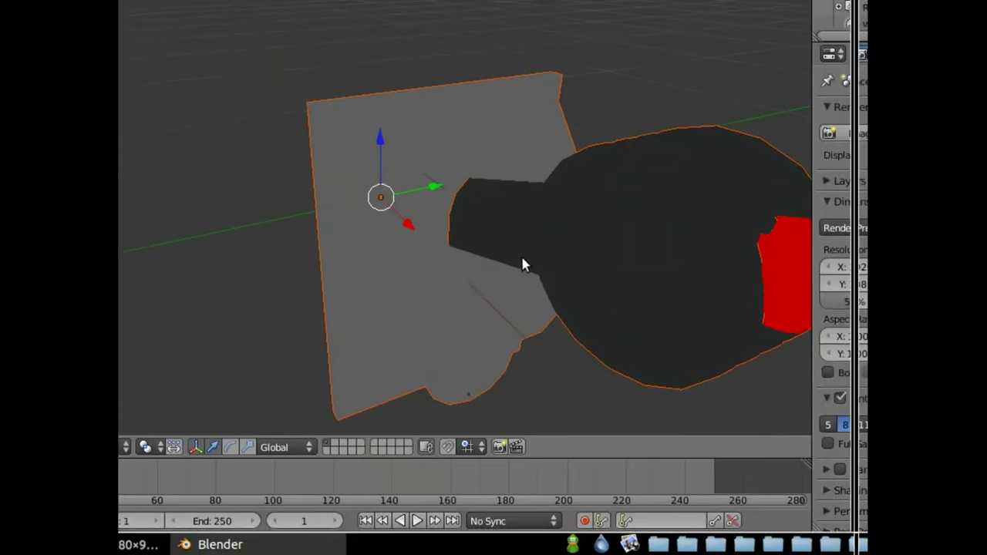
{"action": "scroll", "coordinate": [837, 246], "scroll_direction": "down", "scroll_amount": 3}
{"action": "key", "text": "space"}
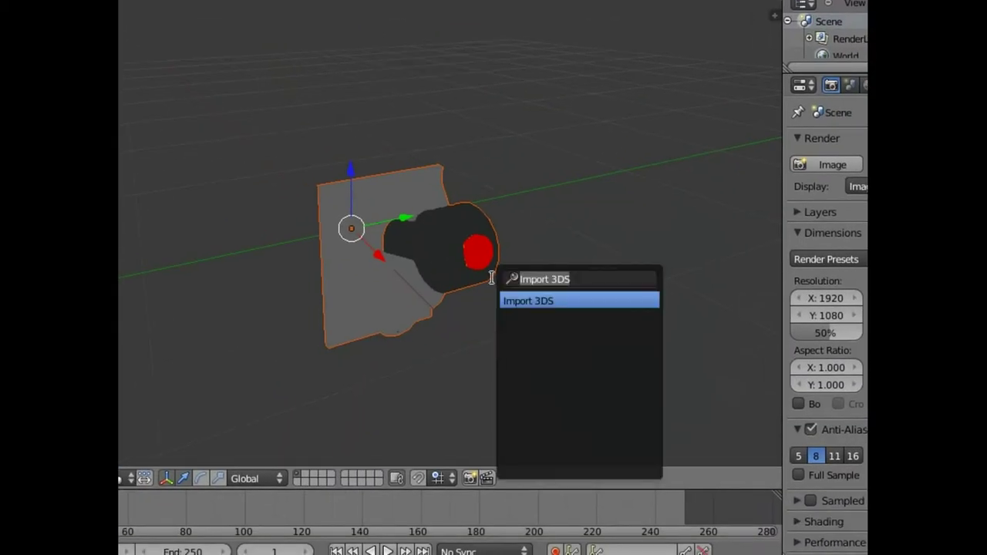
{"action": "type", "text": "view s"}
{"action": "key", "text": "Return"}
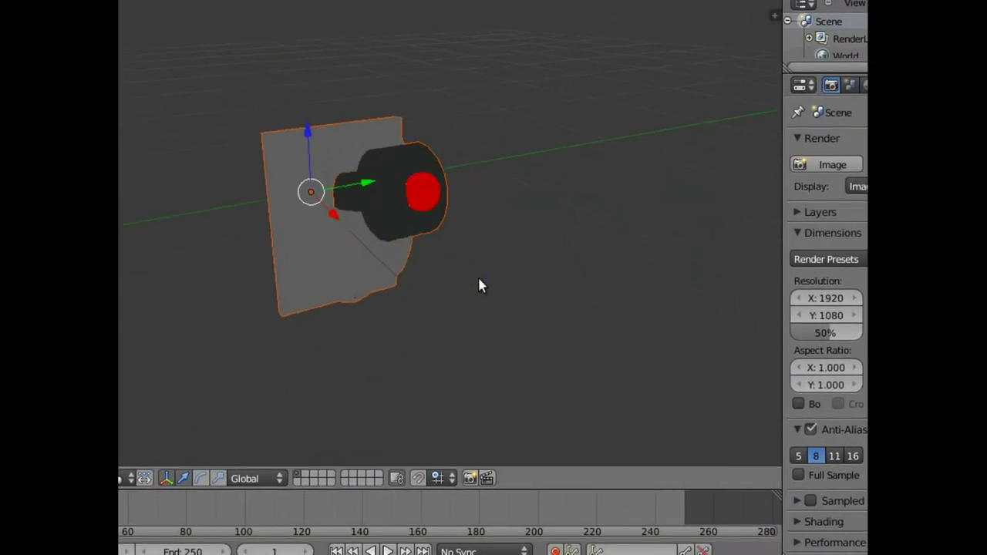
Select all parts of the gear lever model and apply Shade Smooth
{"action": "key", "text": "s"}
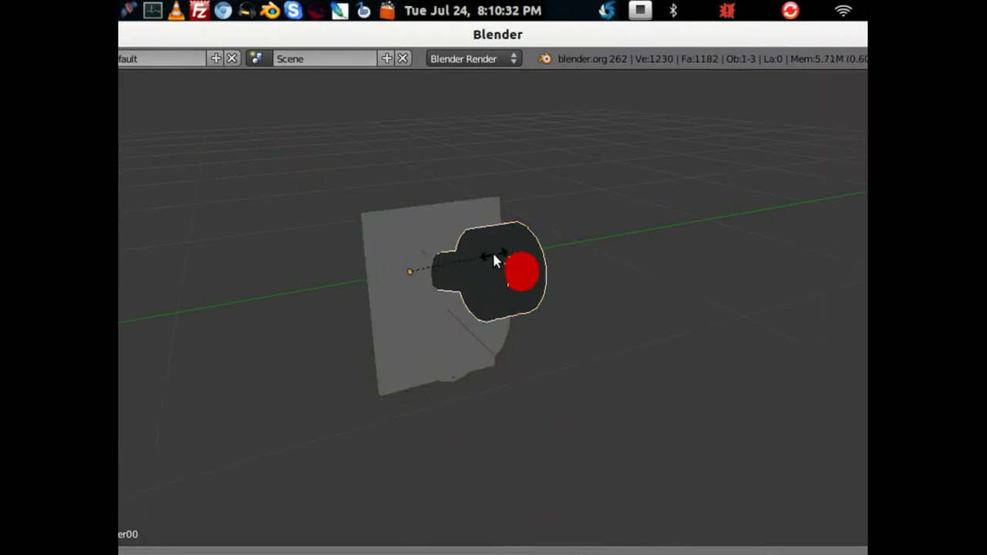
{"action": "right_click", "coordinate": [492, 251]}
{"action": "right_click", "coordinate": [493, 250]}
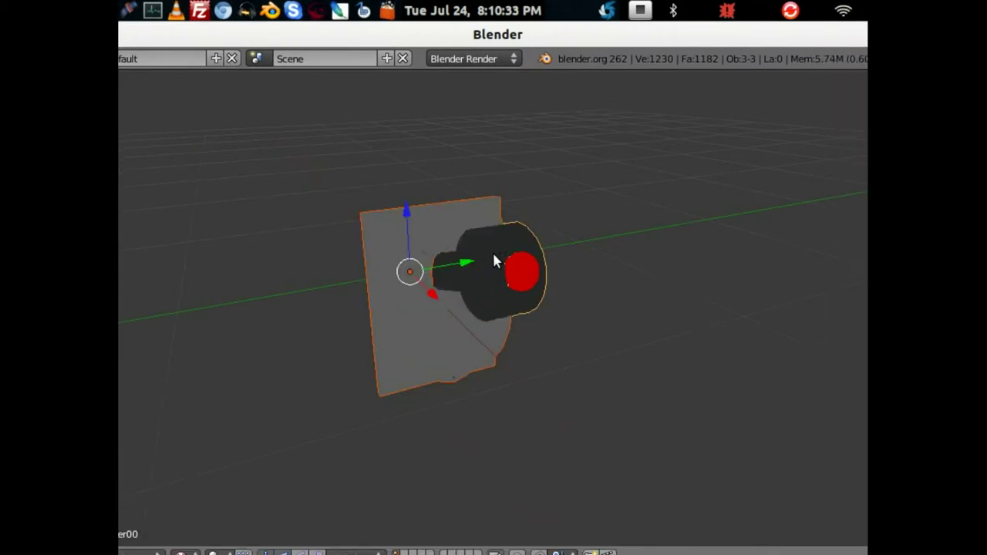
{"action": "key", "text": "space"}
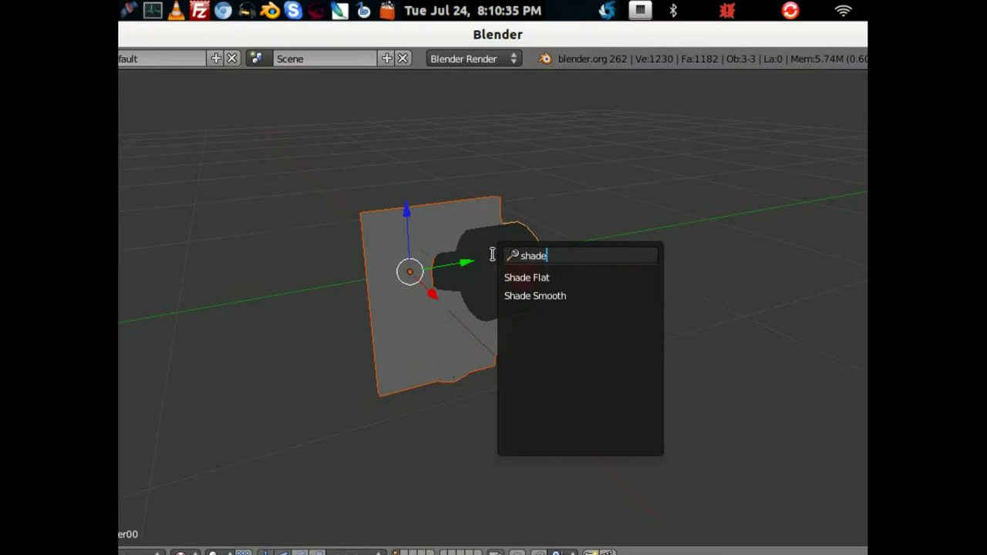
{"action": "key", "text": "Return"}
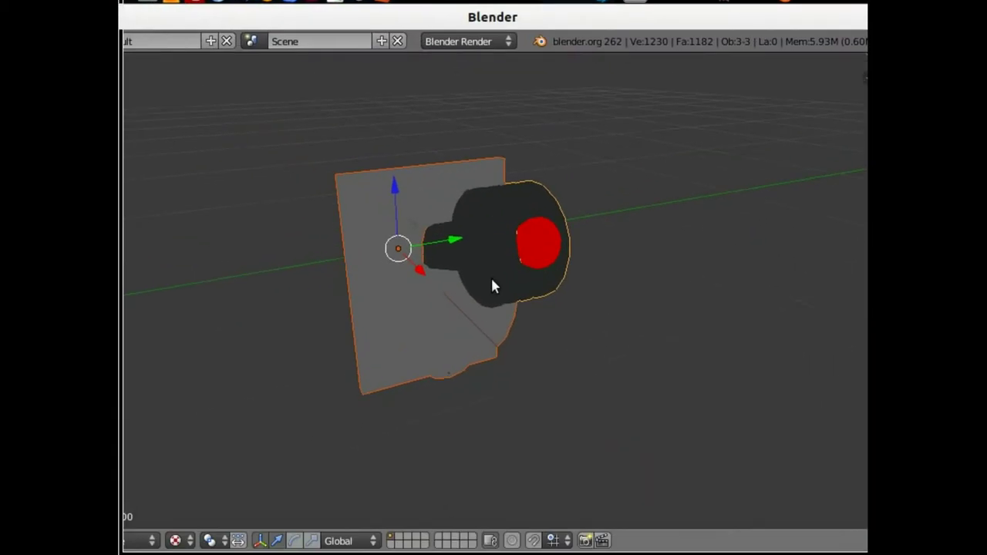
Examine the smoothed gear lever from another angle in Solid shading and return to Texture shading
{"action": "middle_click_drag", "start_coordinate": [491, 277], "coordinate": [494, 277]}
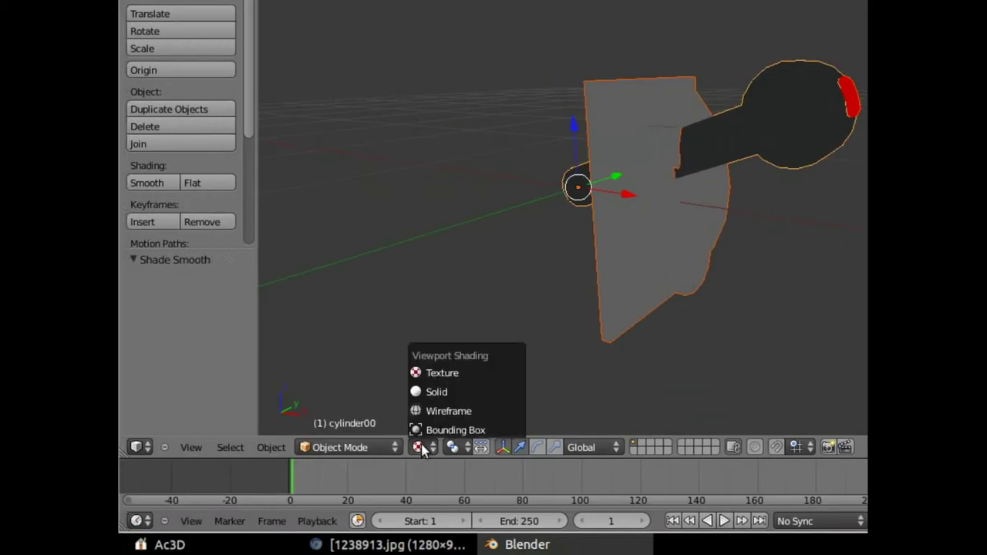
{"action": "left_click", "coordinate": [445, 391]}
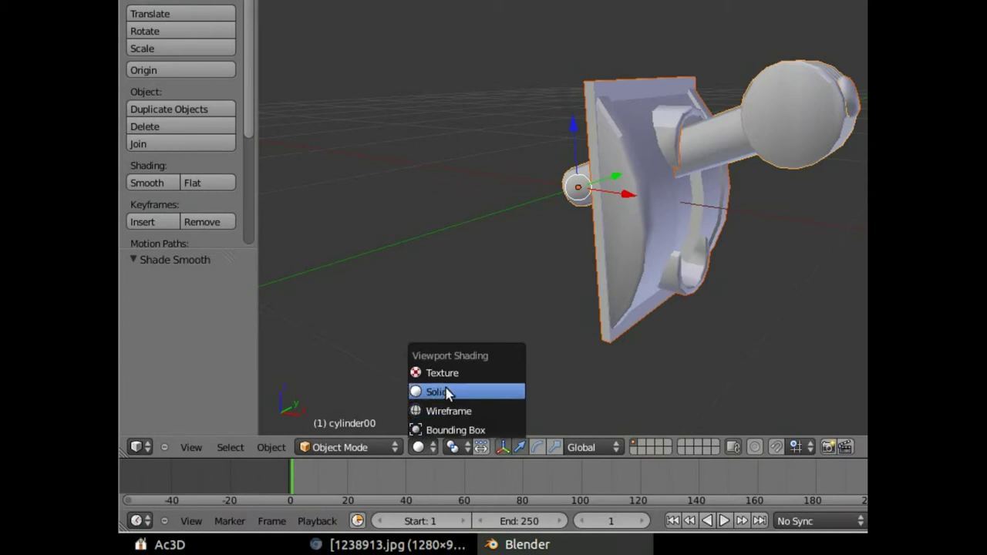
{"action": "left_click", "coordinate": [448, 373]}
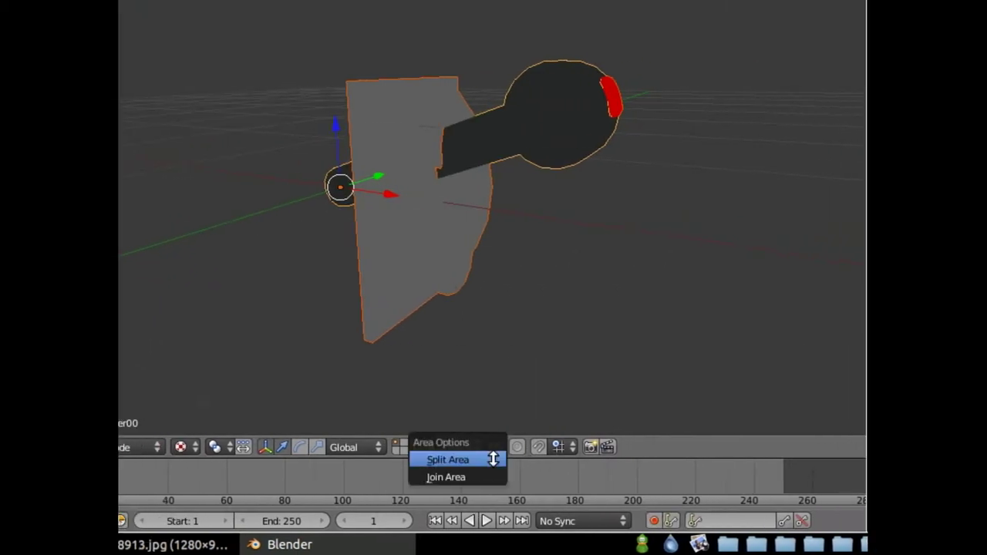
Split the 3D view with a UV/Image Editor beside it, and check the lever's UVs in Edit Mode before returning to Object Mode
{"action": "left_click_drag", "start_coordinate": [494, 436], "coordinate": [493, 436]}
{"action": "left_click", "coordinate": [513, 447]}
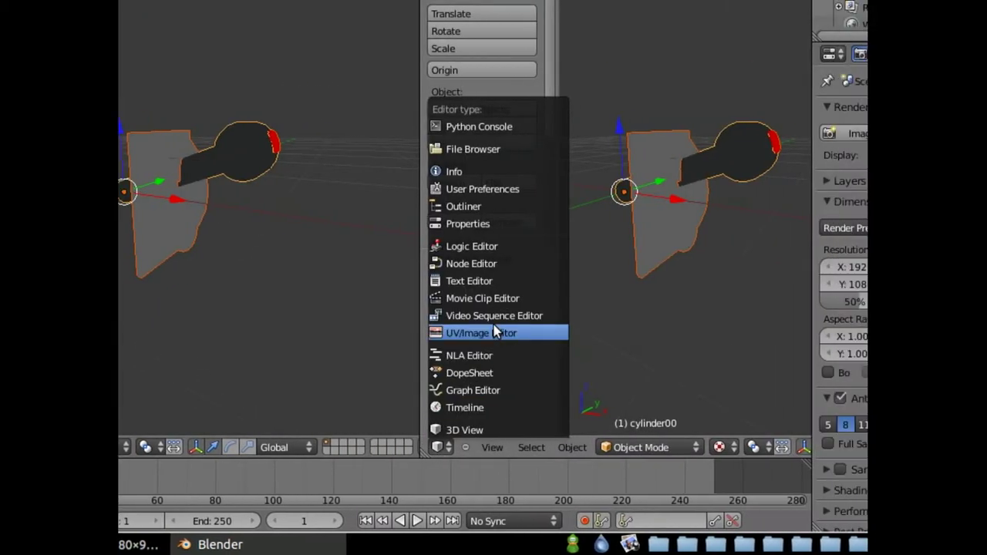
{"action": "left_click", "coordinate": [568, 332]}
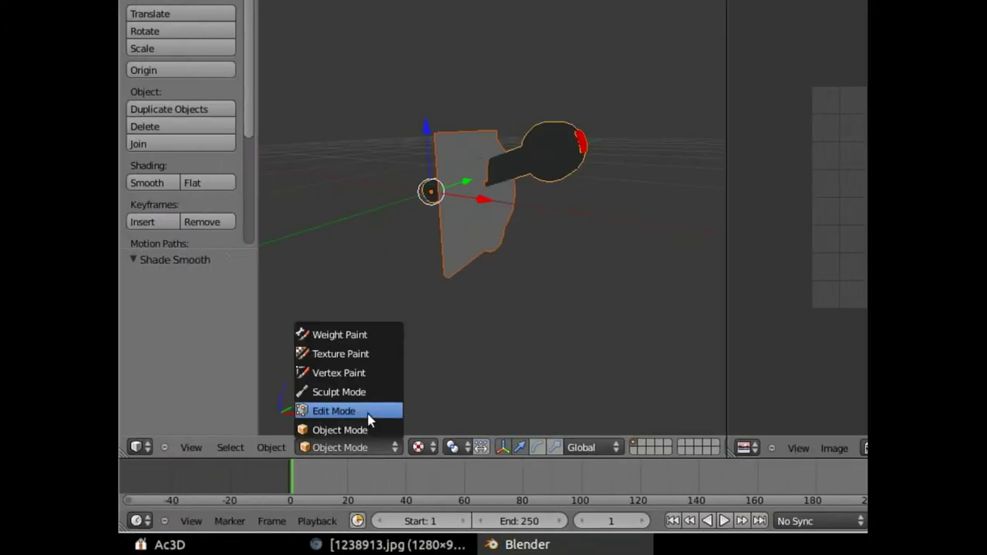
{"action": "left_click", "coordinate": [367, 415]}
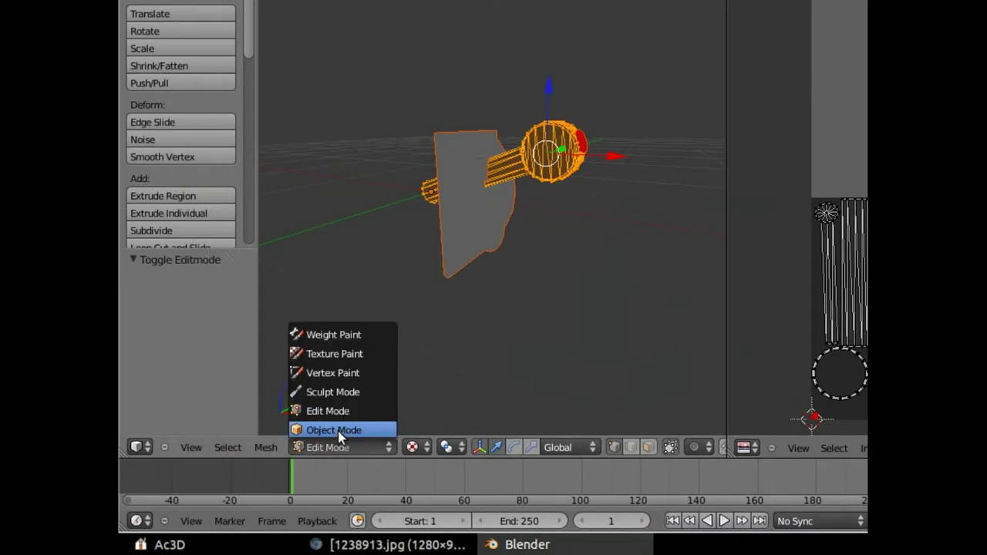
{"action": "left_click", "coordinate": [338, 432]}
Select only the dark lever with its round knob and delete it
{"action": "scroll", "coordinate": [492, 193], "scroll_direction": "up", "scroll_amount": 3}
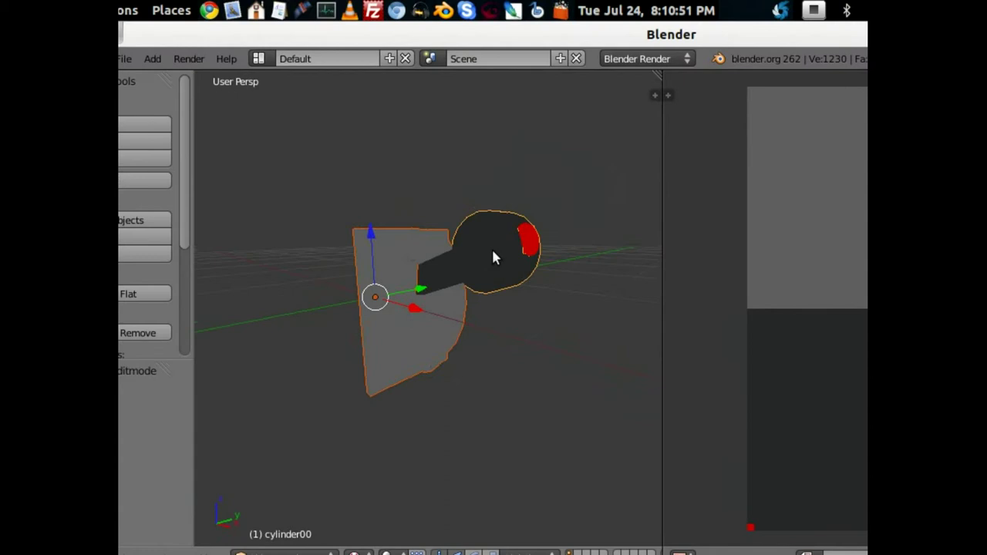
{"action": "right_click", "coordinate": [494, 257]}
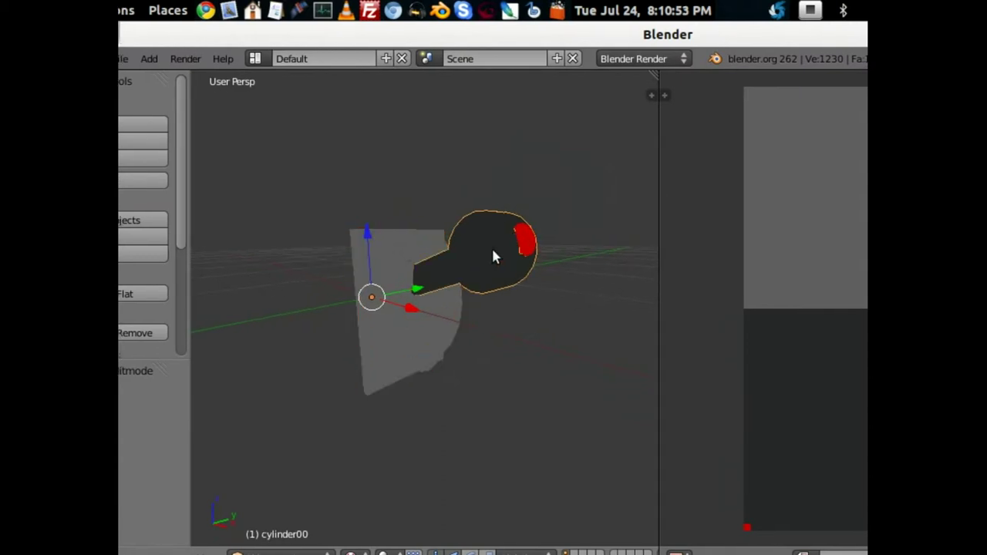
{"action": "key", "text": "x"}
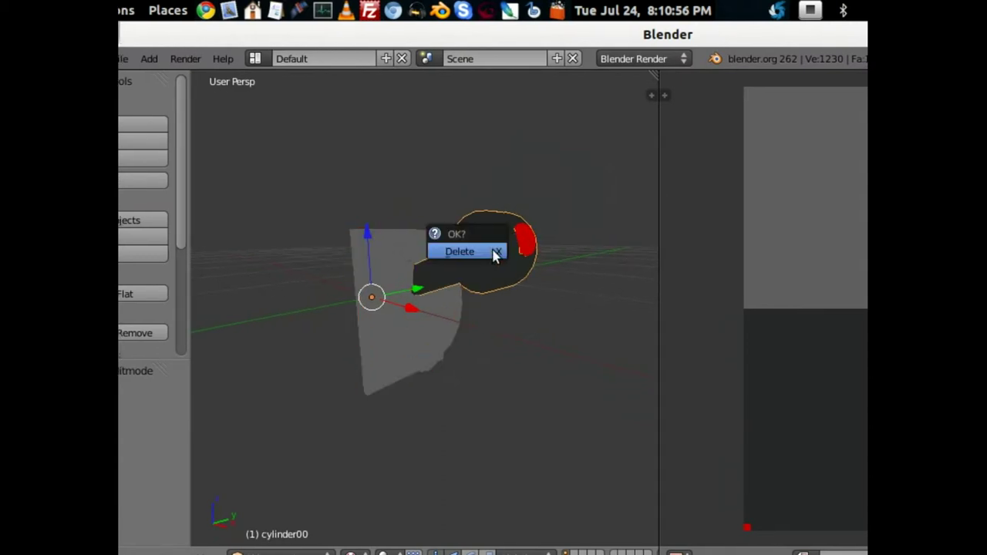
{"action": "left_click", "coordinate": [493, 251]}
Set the viewport shading to Solid and examine the remaining base plate up close
{"action": "middle_click_drag", "start_coordinate": [371, 253], "coordinate": [343, 255]}
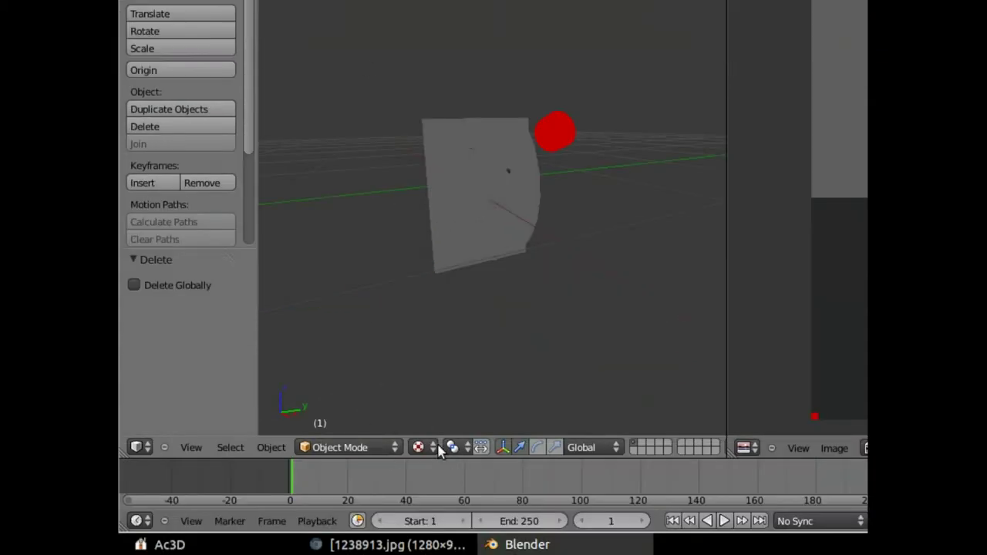
{"action": "left_click", "coordinate": [422, 447]}
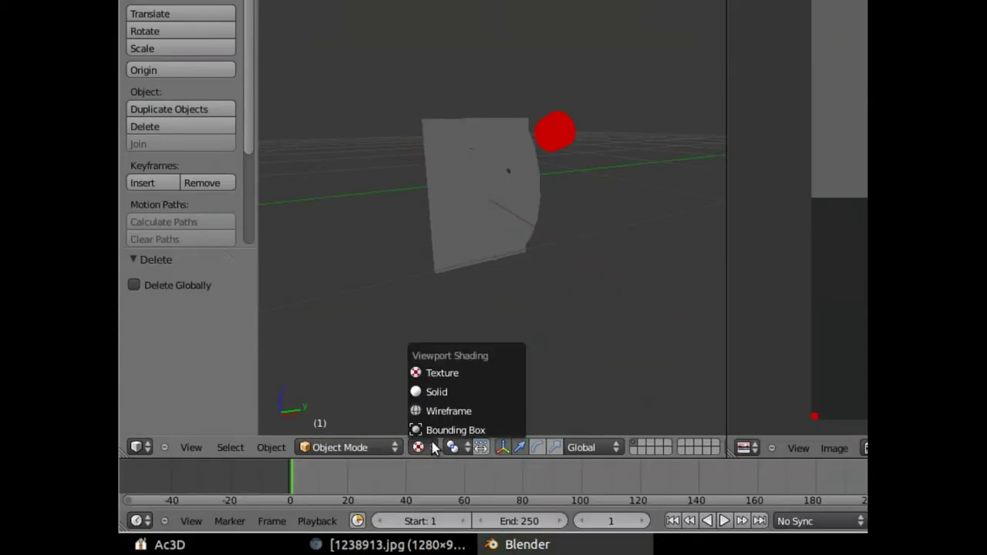
{"action": "left_click", "coordinate": [442, 392]}
{"action": "middle_click_drag", "start_coordinate": [480, 212], "coordinate": [557, 230]}
{"action": "scroll", "coordinate": [557, 230], "scroll_direction": "up", "scroll_amount": 3}
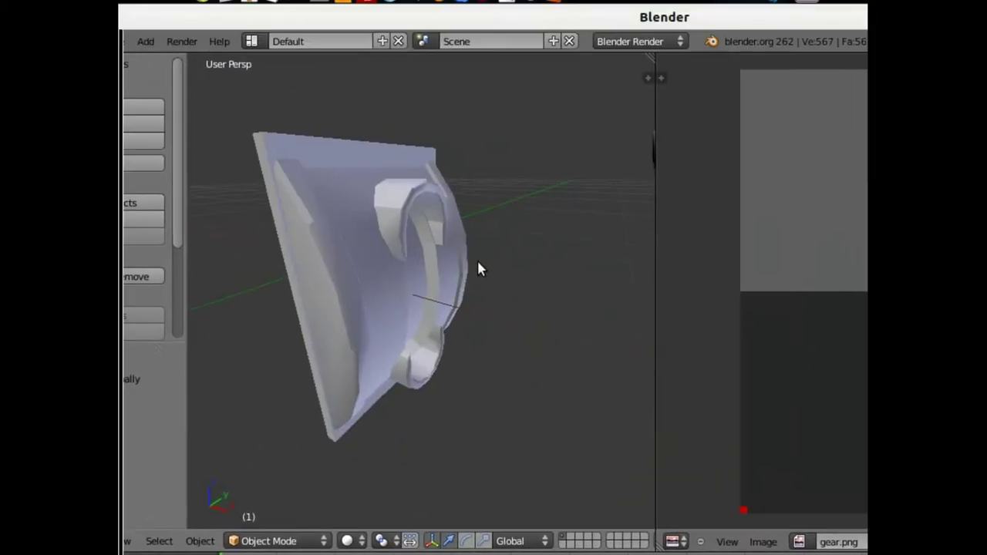
Select the base plate and enter Edit Mode so its UVs are laid over gear.png
{"action": "scroll", "coordinate": [549, 154], "scroll_direction": "down", "scroll_amount": 1}
{"action": "middle_click_drag", "start_coordinate": [493, 267], "coordinate": [415, 246]}
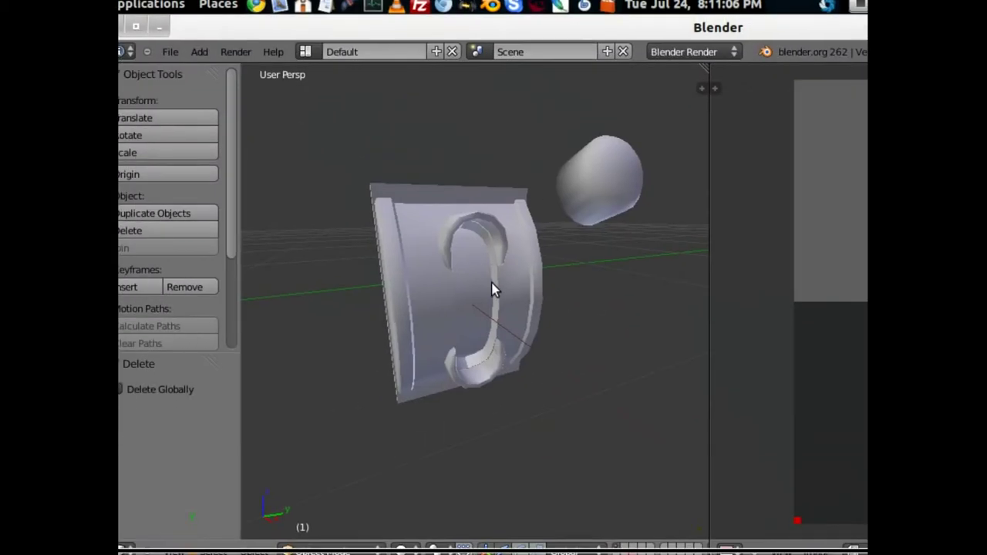
{"action": "scroll", "coordinate": [603, 227], "scroll_direction": "down", "scroll_amount": 1}
{"action": "middle_click_drag", "start_coordinate": [366, 241], "coordinate": [414, 252]}
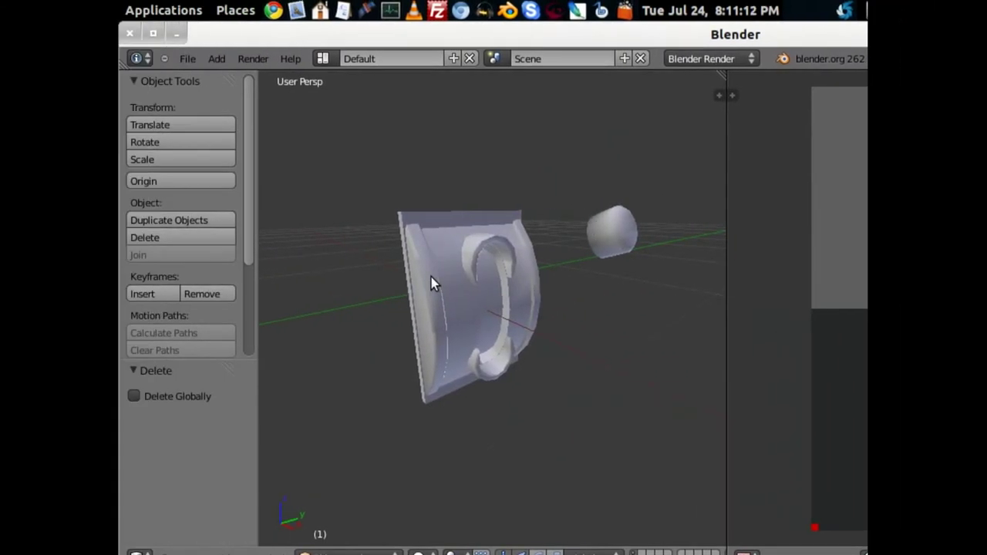
{"action": "right_click", "coordinate": [431, 277]}
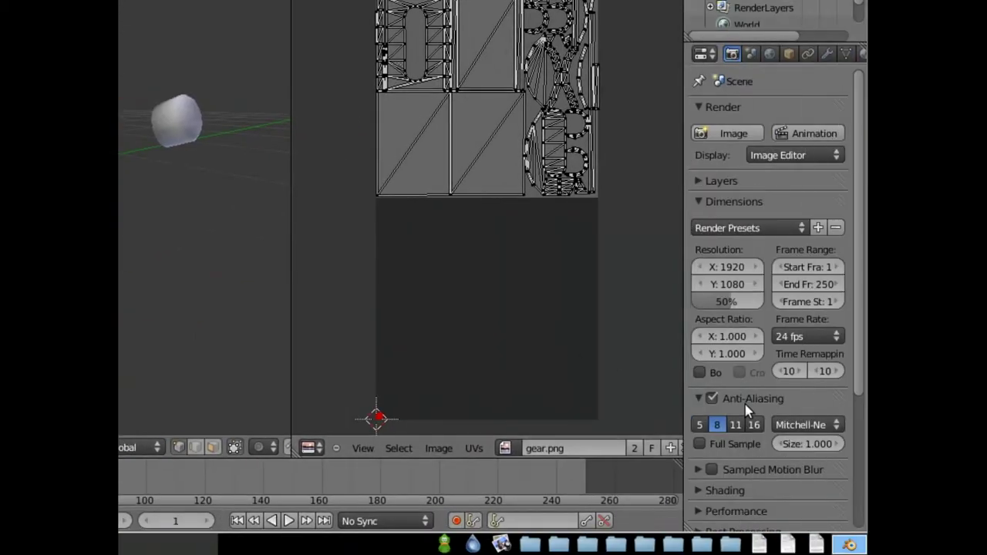
Set the render's bake mode to Ambient Occlusion and the bake margin to 4
{"action": "scroll", "coordinate": [747, 407], "scroll_direction": "down", "scroll_amount": 5}
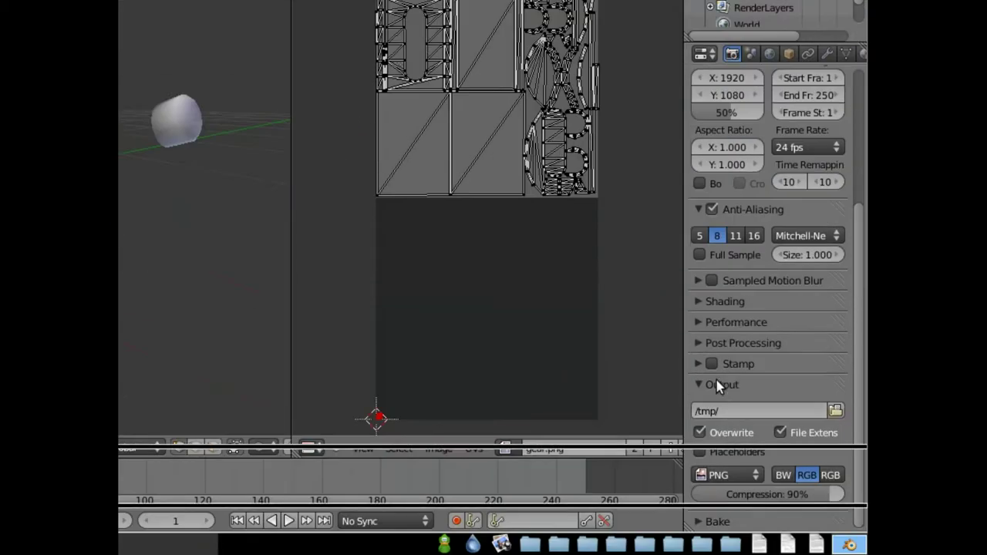
{"action": "scroll", "coordinate": [716, 428], "scroll_direction": "down", "scroll_amount": 4}
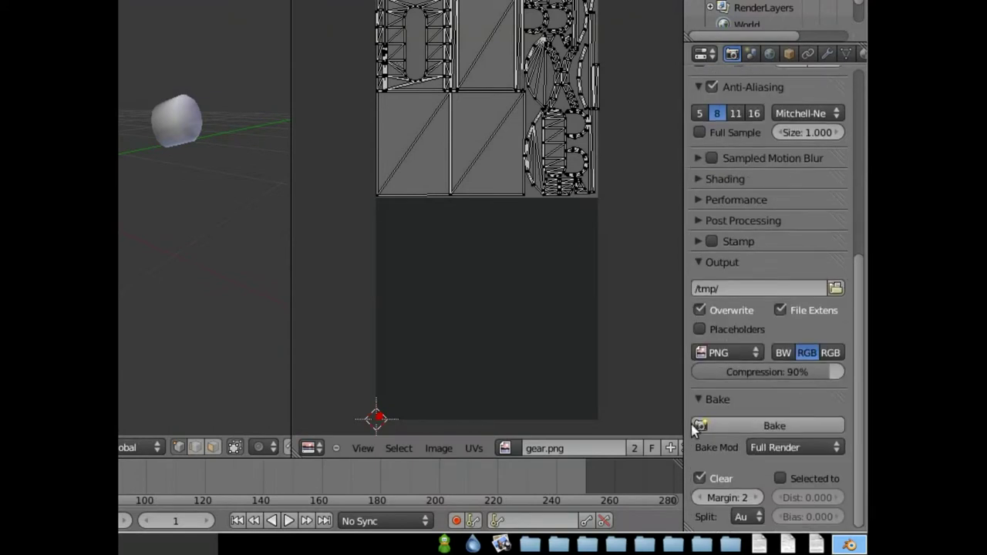
{"action": "key", "text": "space"}
{"action": "type", "text": "rend"}
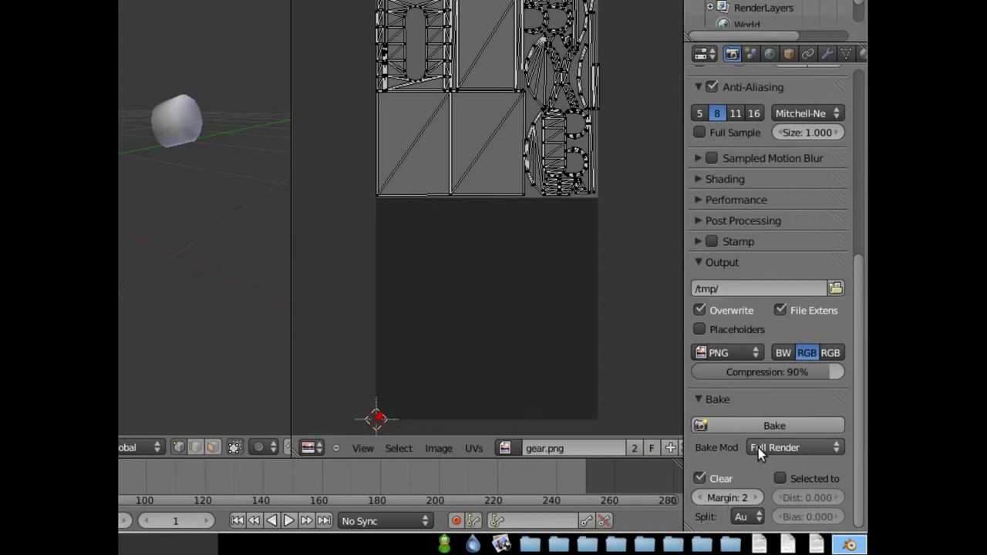
{"action": "left_click", "coordinate": [759, 448]}
{"action": "left_click", "coordinate": [754, 408]}
{"action": "left_click", "coordinate": [757, 520]}
{"action": "left_click", "coordinate": [758, 520]}
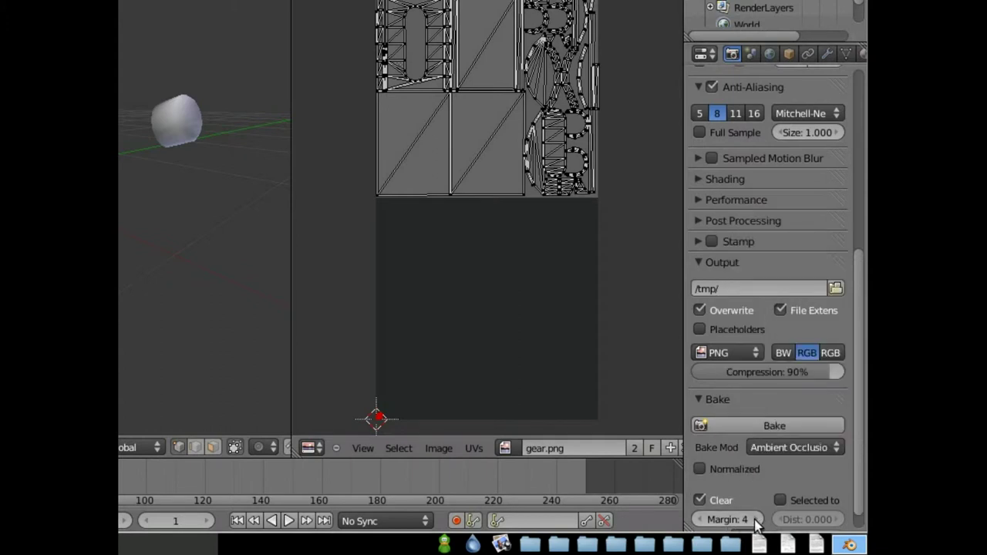
Bake the base plate's ambient occlusion onto the image and return to Object Mode
{"action": "scroll", "coordinate": [777, 488], "scroll_direction": "down", "scroll_amount": 1}
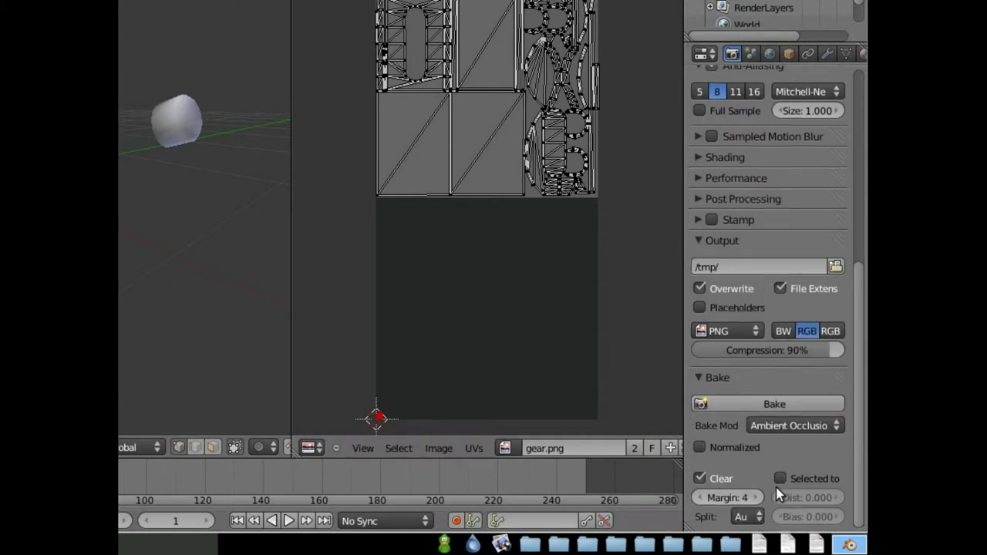
{"action": "left_click", "coordinate": [766, 401]}
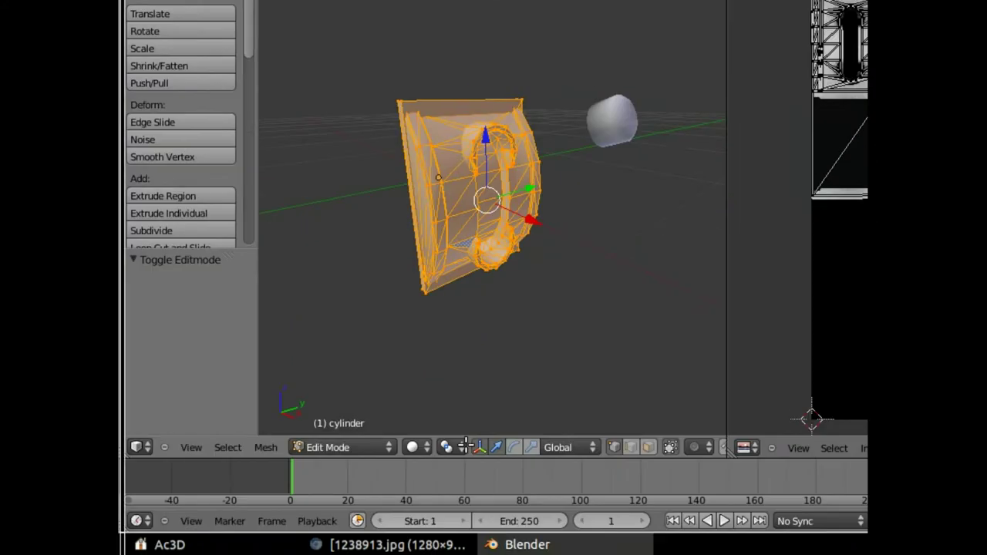
{"action": "left_click", "coordinate": [349, 448]}
{"action": "left_click", "coordinate": [328, 430]}
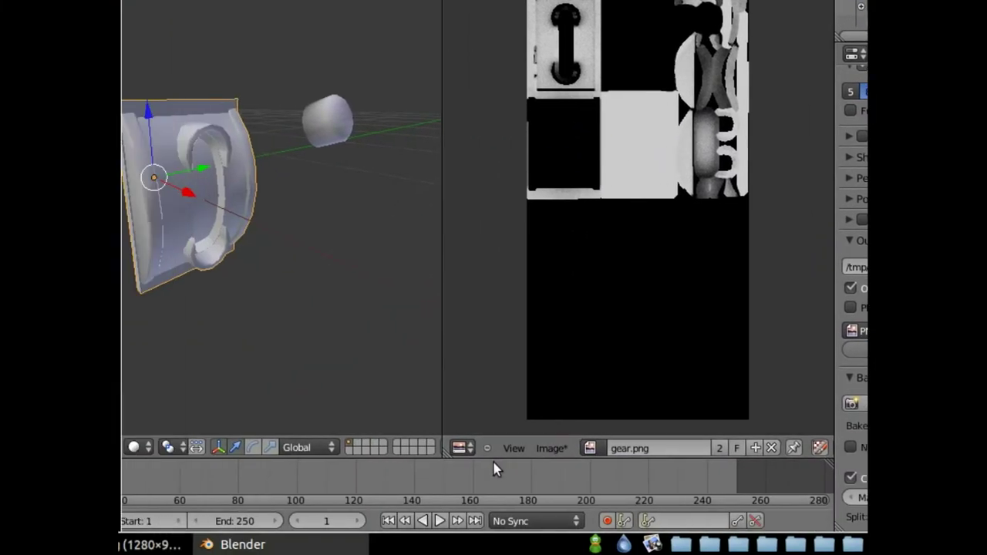
Save the baked base plate image as gear_ao1.png in the FlightDeck folder
{"action": "left_click", "coordinate": [495, 461]}
{"action": "left_click", "coordinate": [525, 343]}
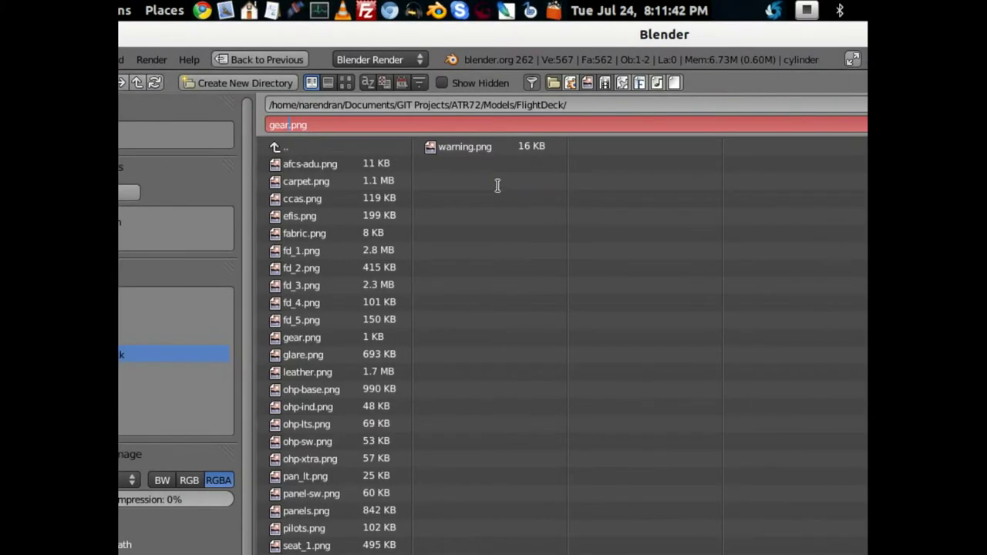
{"action": "type", "text": "_ao1"}
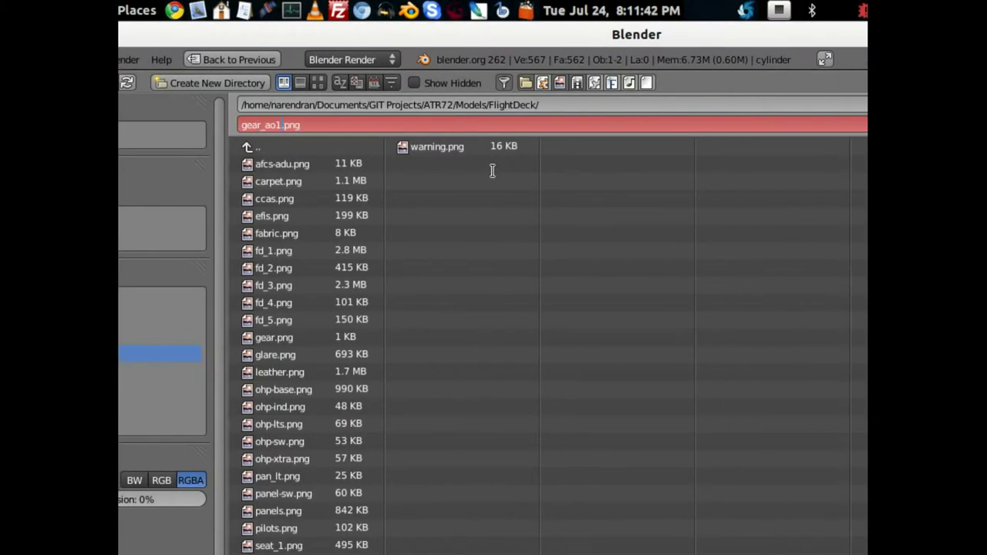
{"action": "key", "text": "Return"}
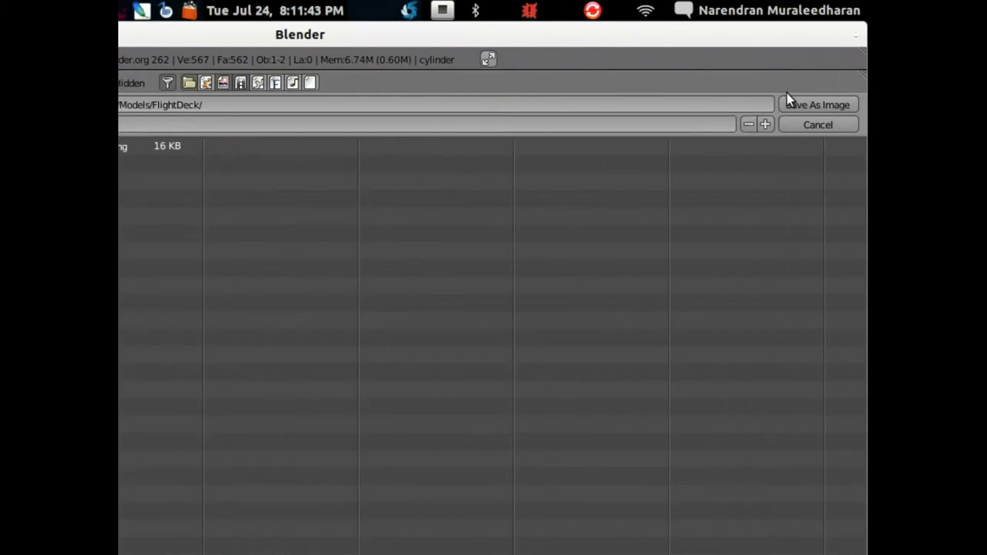
{"action": "left_click", "coordinate": [795, 101]}
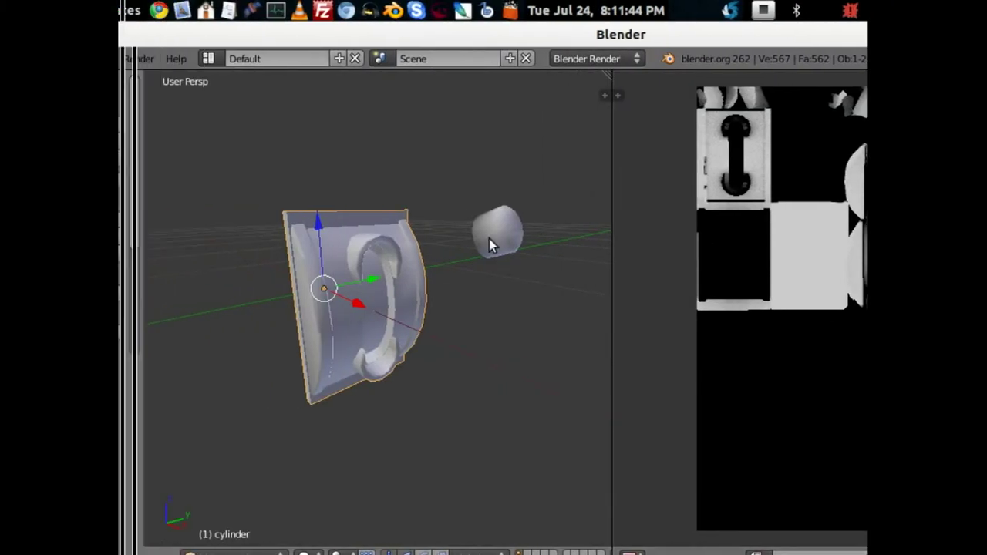
Undo back through the base plate selection and the deletion of the lever
{"action": "left_click", "coordinate": [482, 297]}
{"action": "key", "text": "space"}
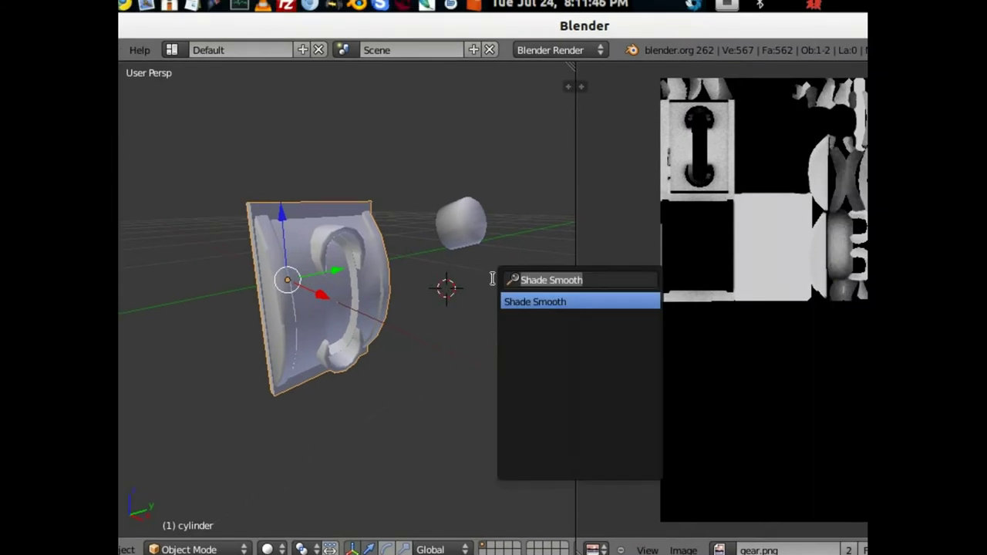
{"action": "type", "text": "undo"}
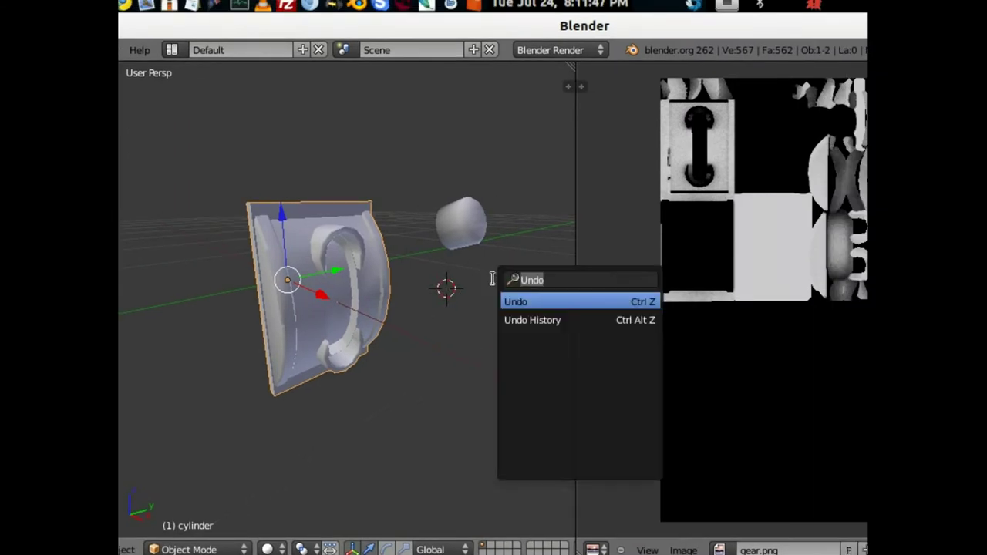
{"action": "key", "text": "Return"}
{"action": "key", "text": "space"}
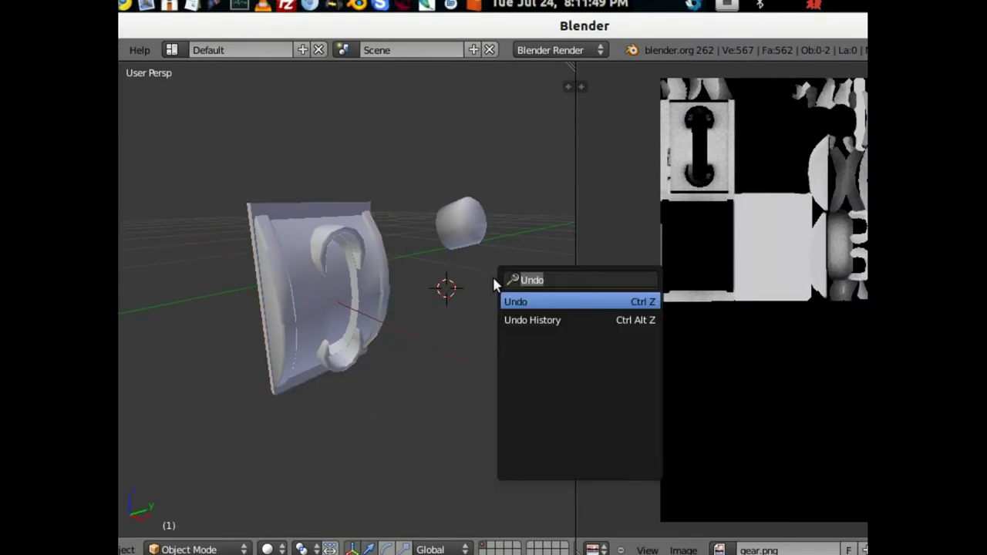
{"action": "key", "text": "Return"}
{"action": "key", "text": "space"}
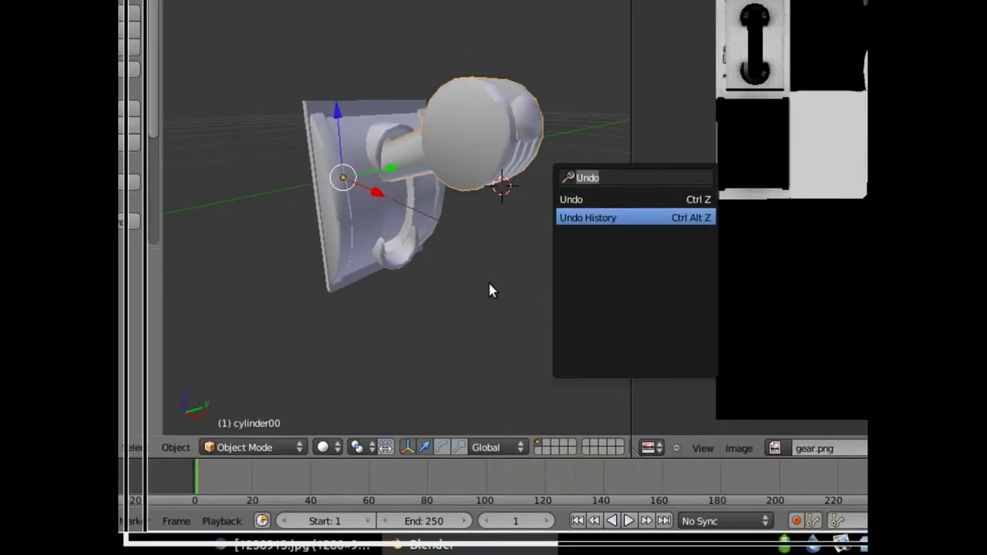
{"action": "left_click", "coordinate": [410, 394]}
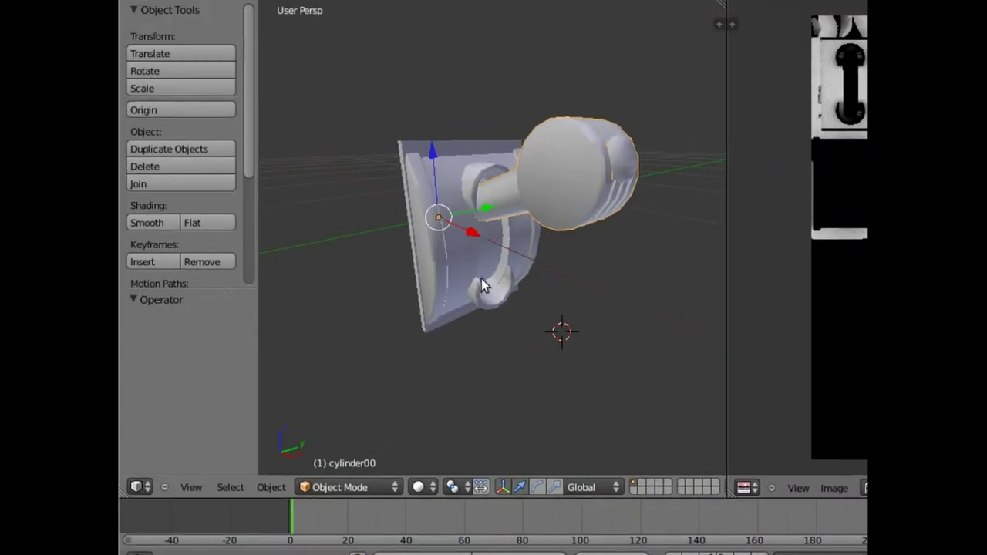
Select the lever with its round knob and enter Edit Mode to display its UVs
{"action": "right_click", "coordinate": [562, 174]}
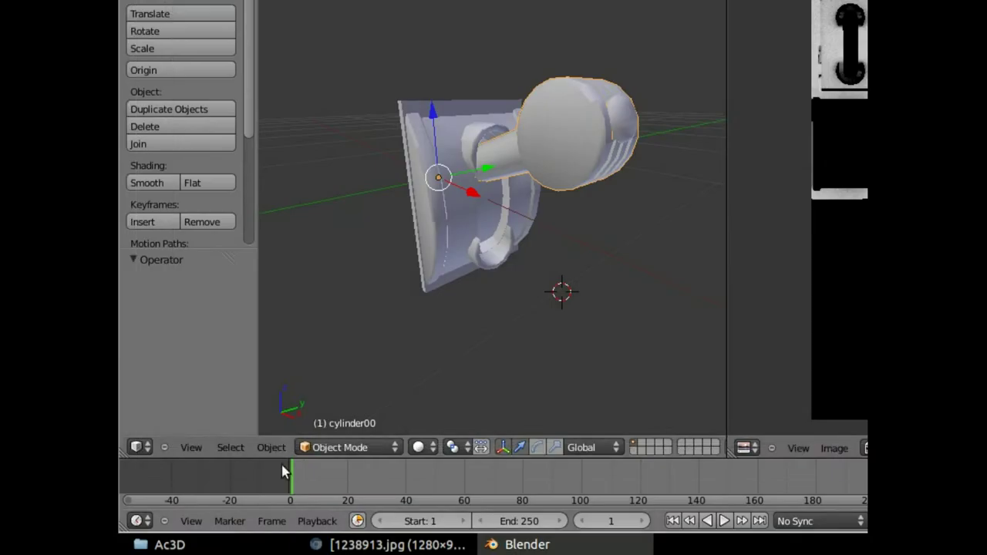
{"action": "left_click", "coordinate": [343, 447]}
{"action": "left_click", "coordinate": [340, 411]}
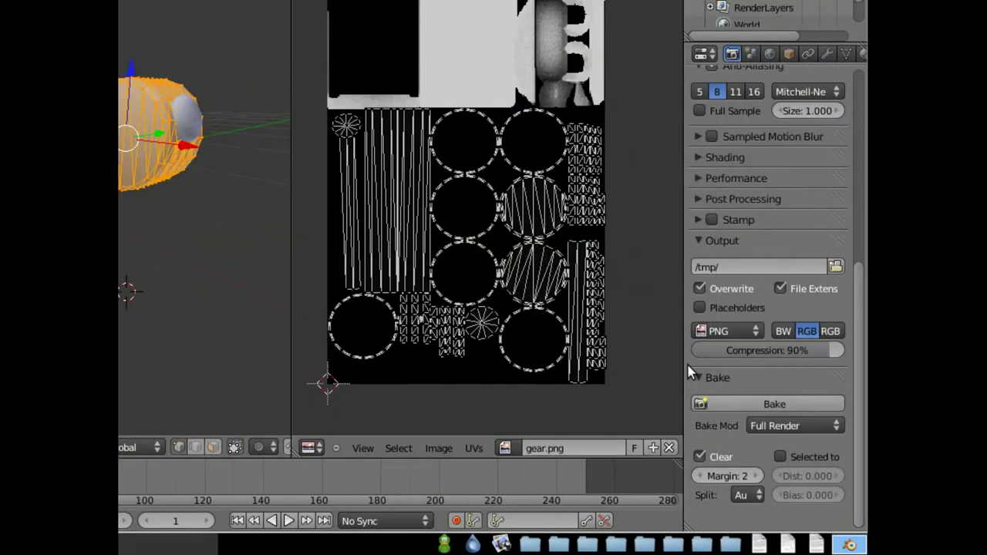
Set the bake margin to 4, bake the lever in Full Render mode, and inspect the result over its UVs
{"action": "left_click", "coordinate": [762, 397]}
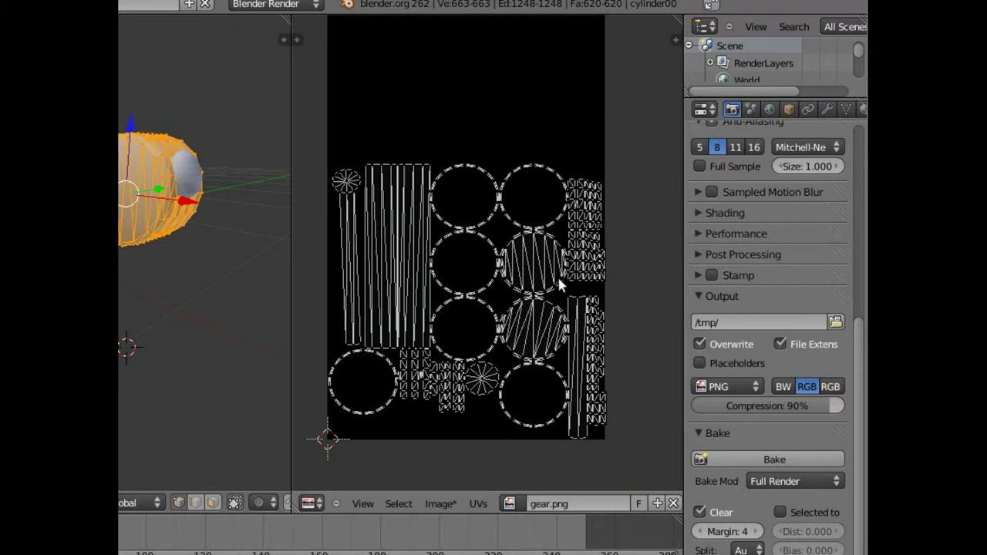
{"action": "scroll", "coordinate": [559, 282], "scroll_direction": "up", "scroll_amount": 4}
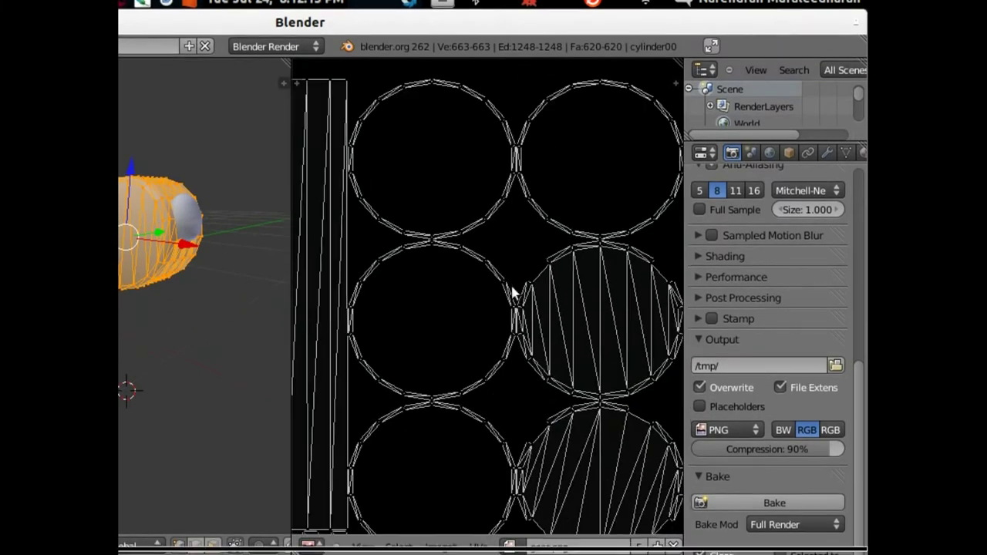
{"action": "scroll", "coordinate": [513, 293], "scroll_direction": "down", "scroll_amount": 2}
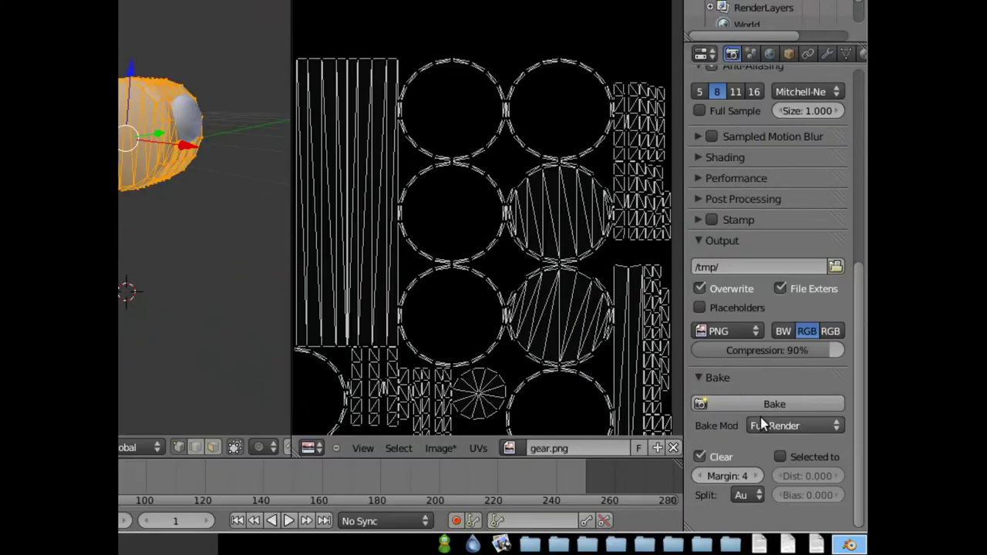
Switch the bake mode to Ambient Occlusion, bake the lever again, and return to Object Mode
{"action": "left_click", "coordinate": [806, 429]}
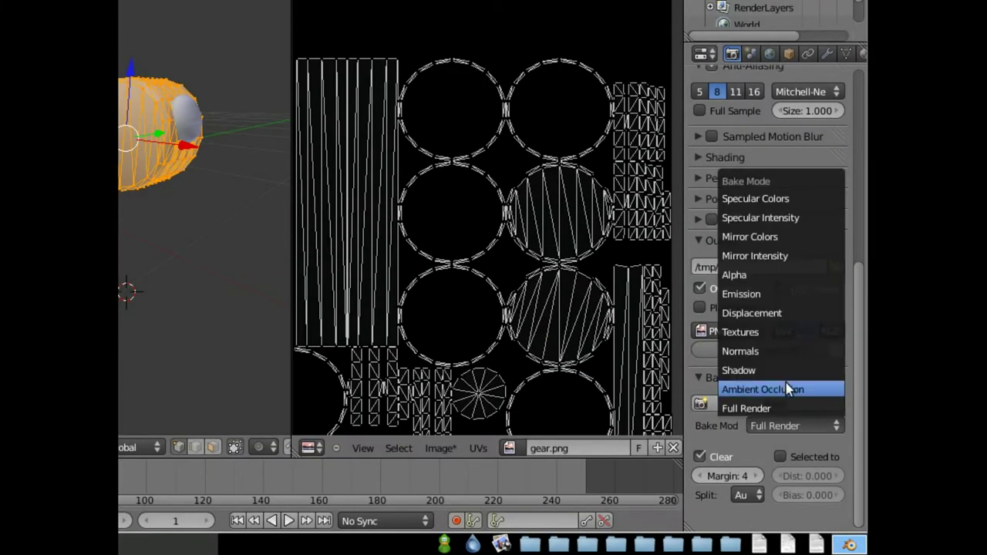
{"action": "left_click", "coordinate": [786, 389]}
{"action": "scroll", "coordinate": [580, 303], "scroll_direction": "down", "scroll_amount": 2}
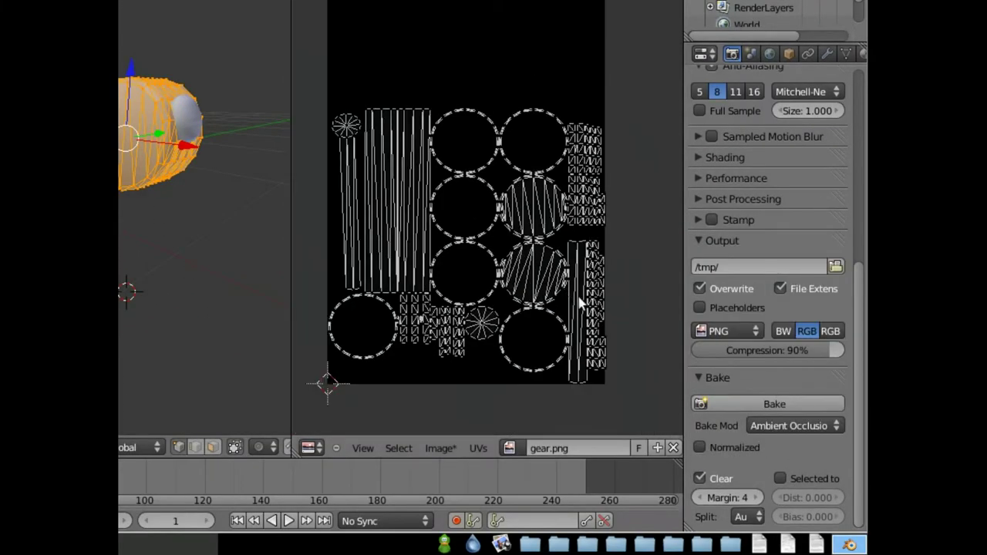
{"action": "left_click", "coordinate": [774, 406]}
{"action": "scroll", "coordinate": [503, 295], "scroll_direction": "up", "scroll_amount": 1}
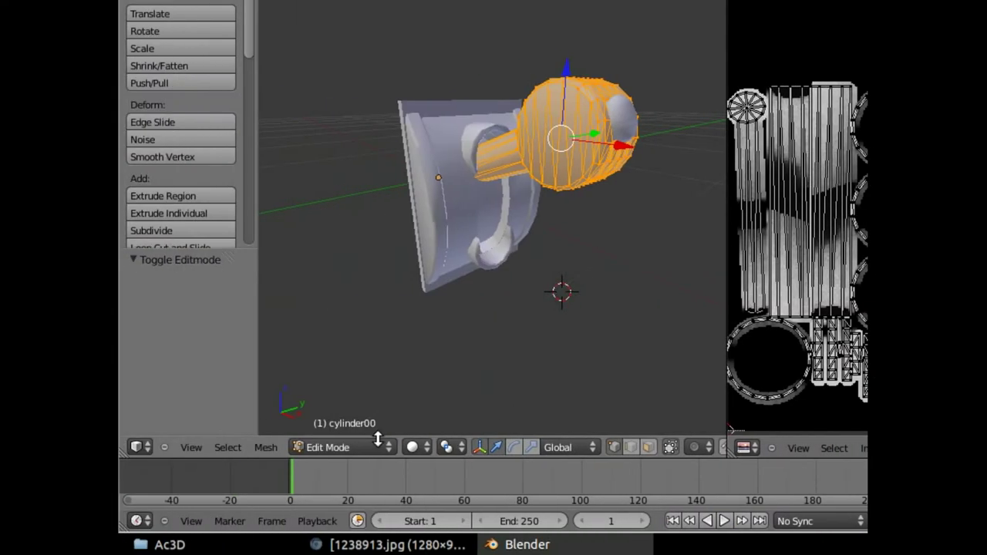
{"action": "left_click", "coordinate": [371, 449]}
{"action": "left_click", "coordinate": [373, 432]}
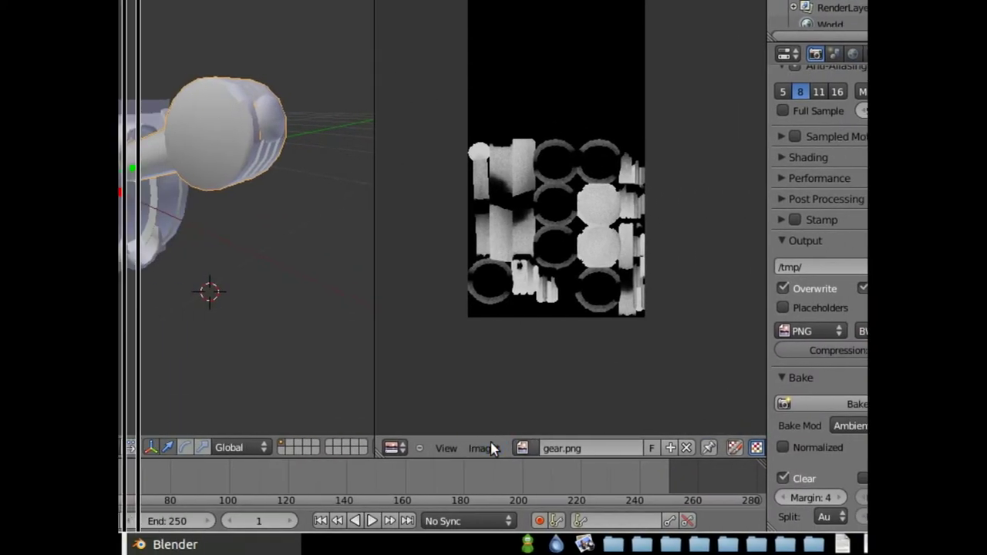
Save the baked lever image as gear_ao2.png in the FlightDeck folder
{"action": "left_click", "coordinate": [706, 493]}
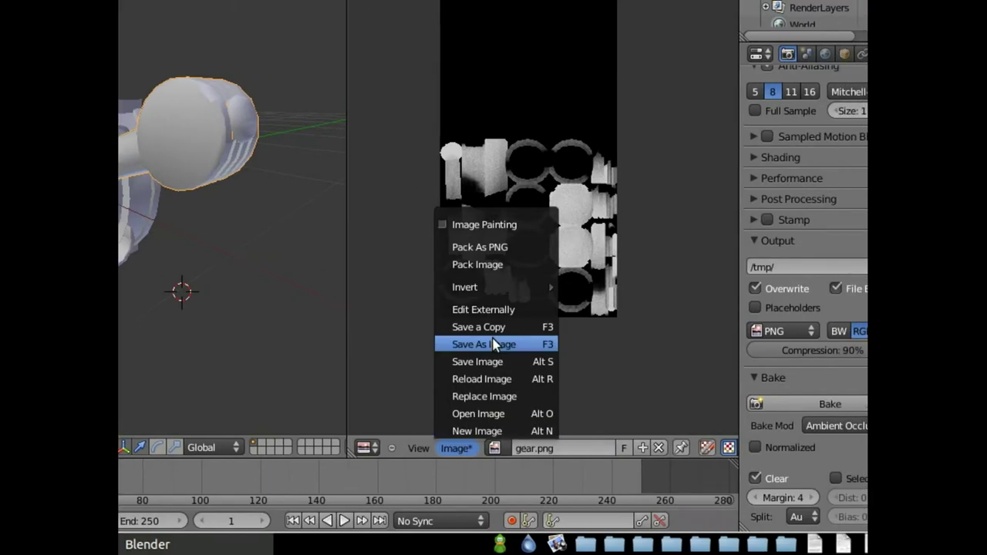
{"action": "left_click", "coordinate": [494, 344]}
{"action": "left_click", "coordinate": [377, 144]}
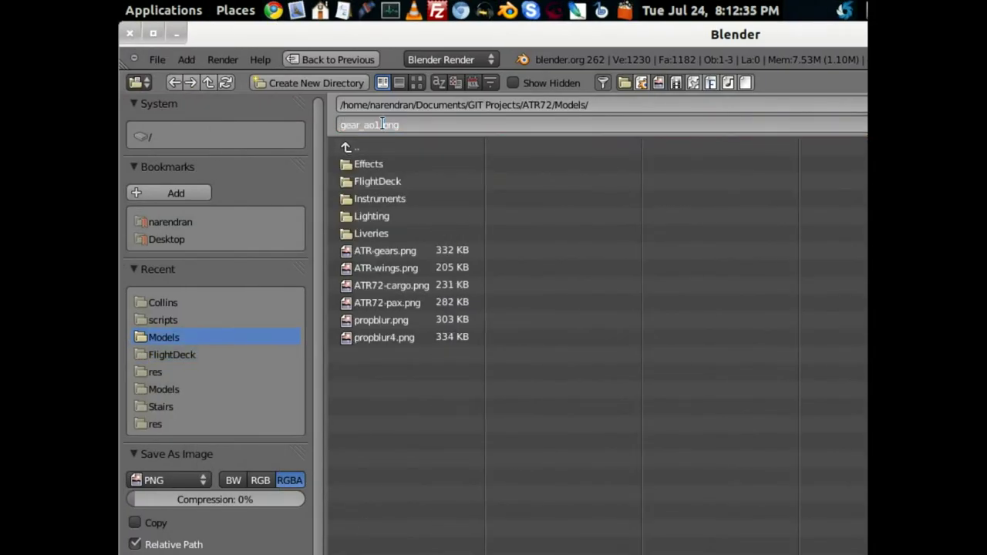
{"action": "left_click", "coordinate": [205, 354]}
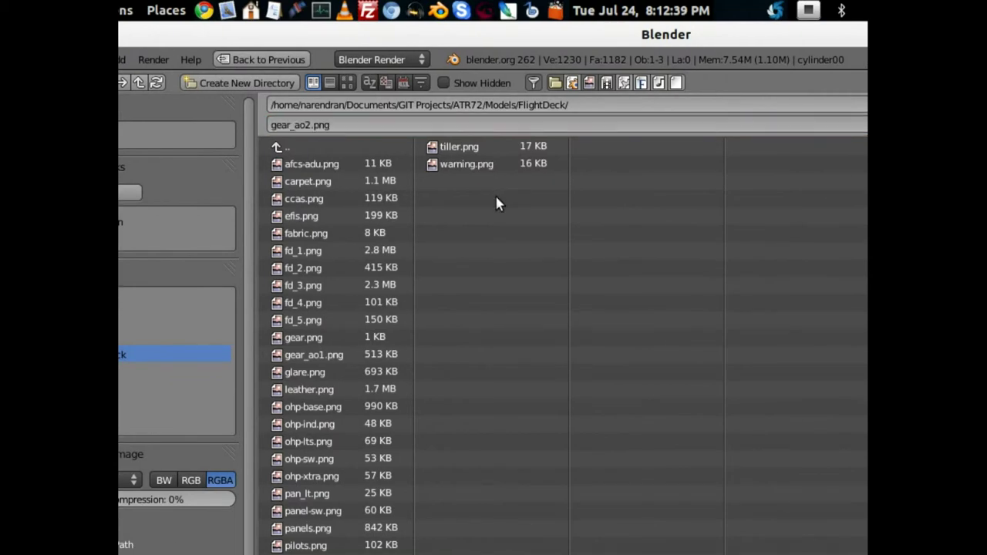
{"action": "left_click", "coordinate": [819, 105]}
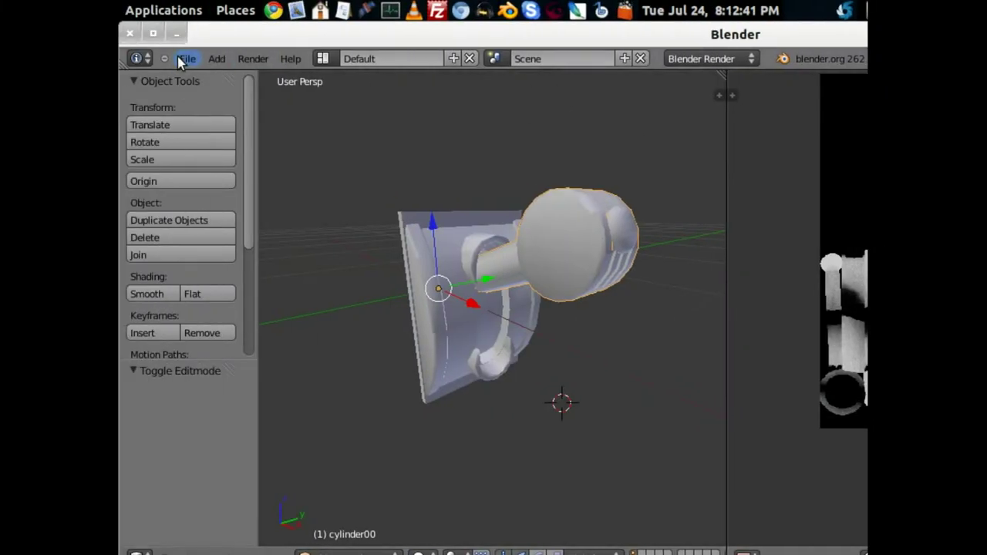
Switch to the file manager, show the FlightDeck folder, and delete gear-lever.ac.bak
{"action": "left_click", "coordinate": [177, 34]}
{"action": "left_click", "coordinate": [495, 354]}
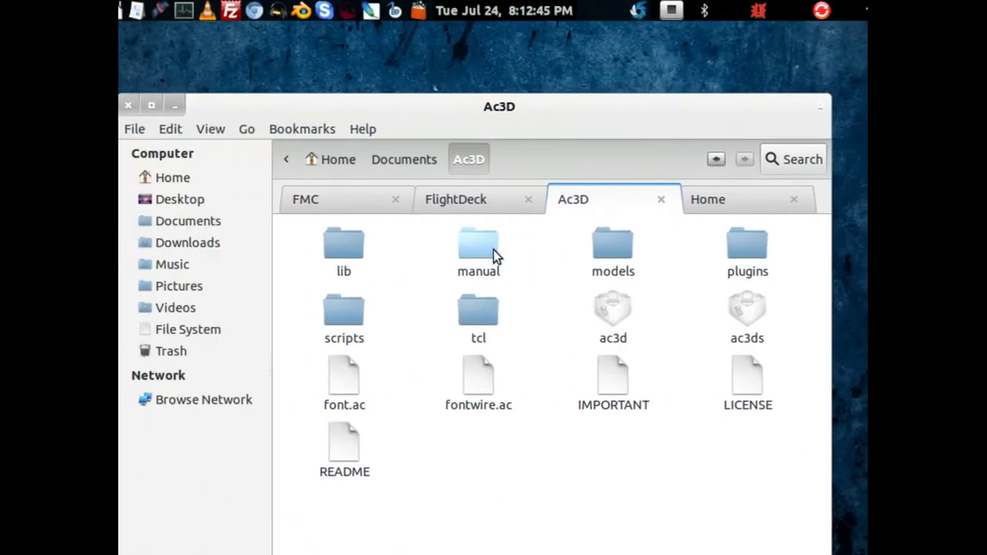
{"action": "left_click", "coordinate": [492, 201]}
{"action": "scroll", "coordinate": [614, 351], "scroll_direction": "down", "scroll_amount": 2}
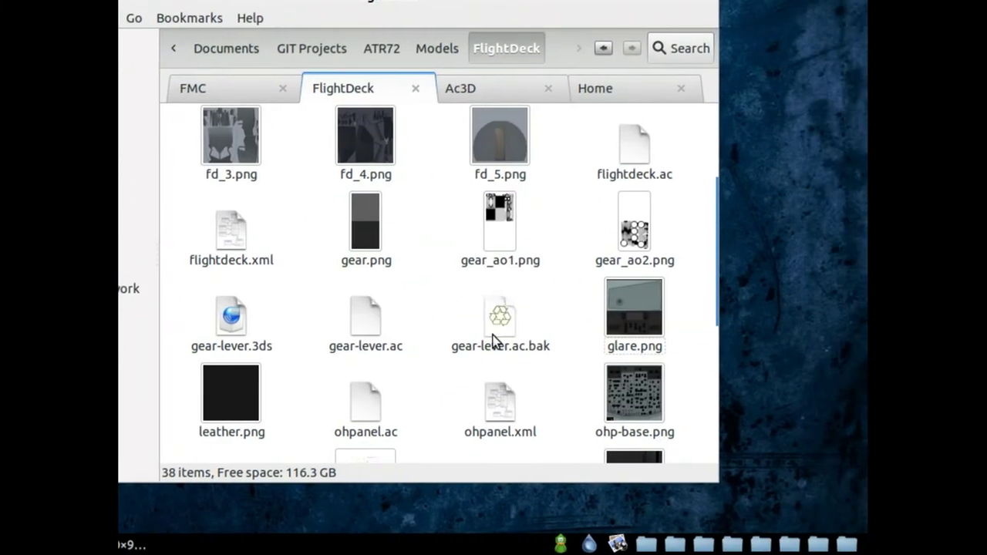
{"action": "left_click", "coordinate": [636, 409]}
{"action": "key", "text": "Delete"}
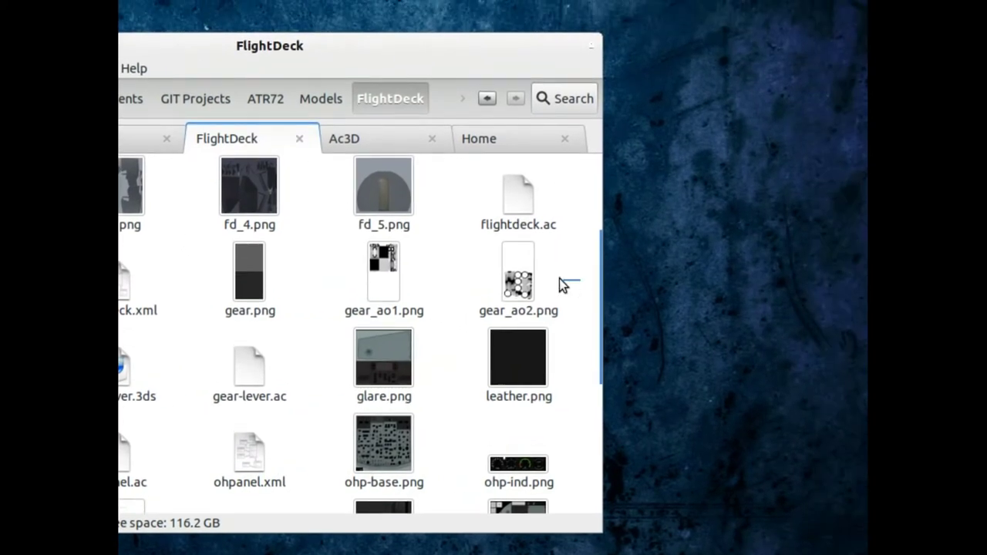
Open gear.png, gear_ao1.png and gear_ao2.png together from the FlightDeck folder in GIMP Image Editor
{"action": "left_click_drag", "start_coordinate": [561, 285], "coordinate": [350, 294]}
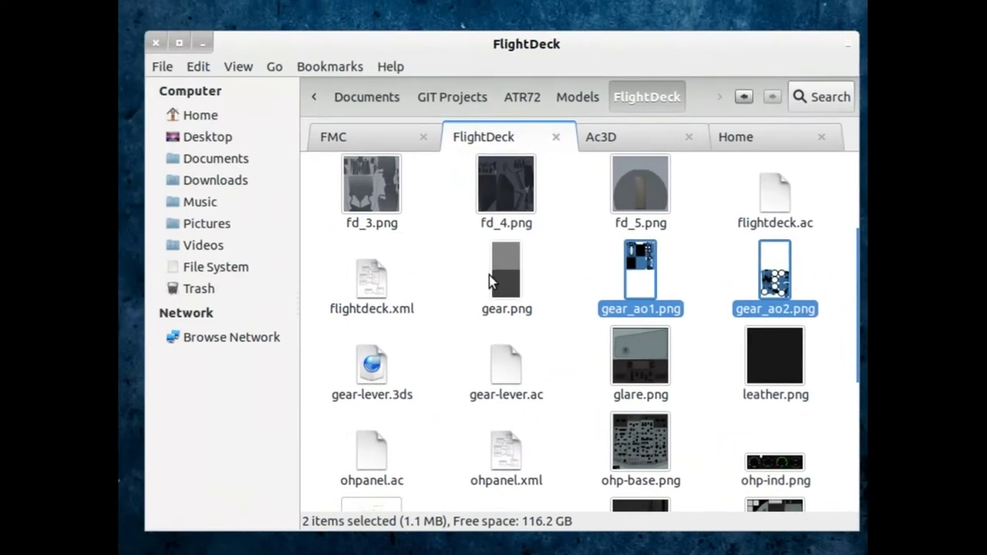
{"action": "left_click", "coordinate": [258, 279], "text": "ctrl"}
{"action": "right_click", "coordinate": [494, 284]}
{"action": "mouse_move", "coordinate": [557, 284]}
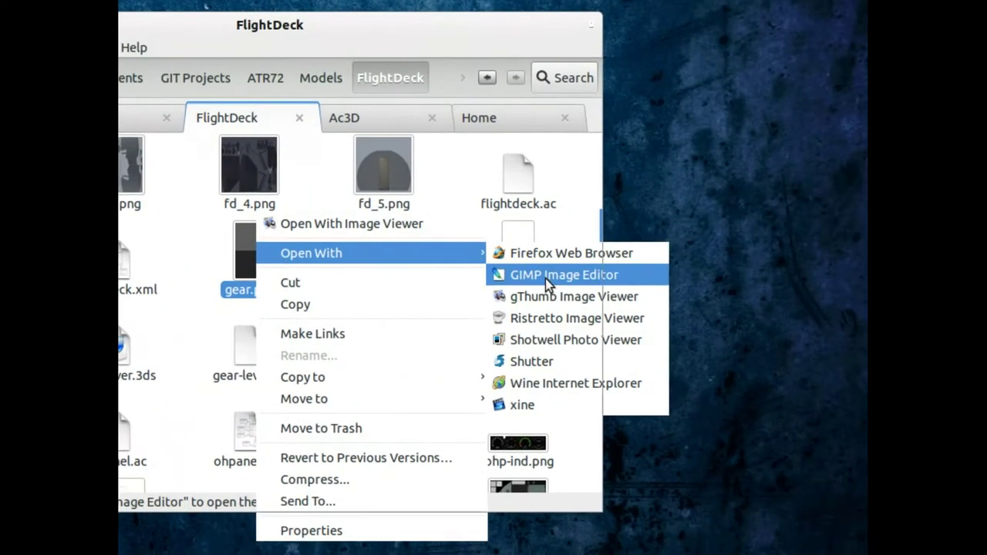
{"action": "left_click", "coordinate": [786, 304]}
{"action": "left_click", "coordinate": [591, 278]}
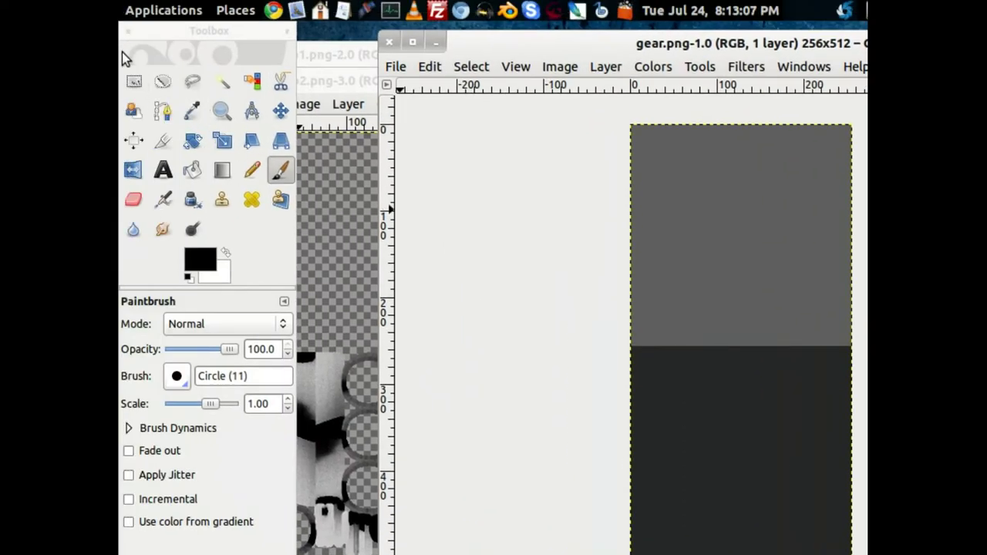
Make the white in gear_ao2.png transparent with Color to Alpha and copy the result, closing that image without saving
{"action": "left_click", "coordinate": [138, 74]}
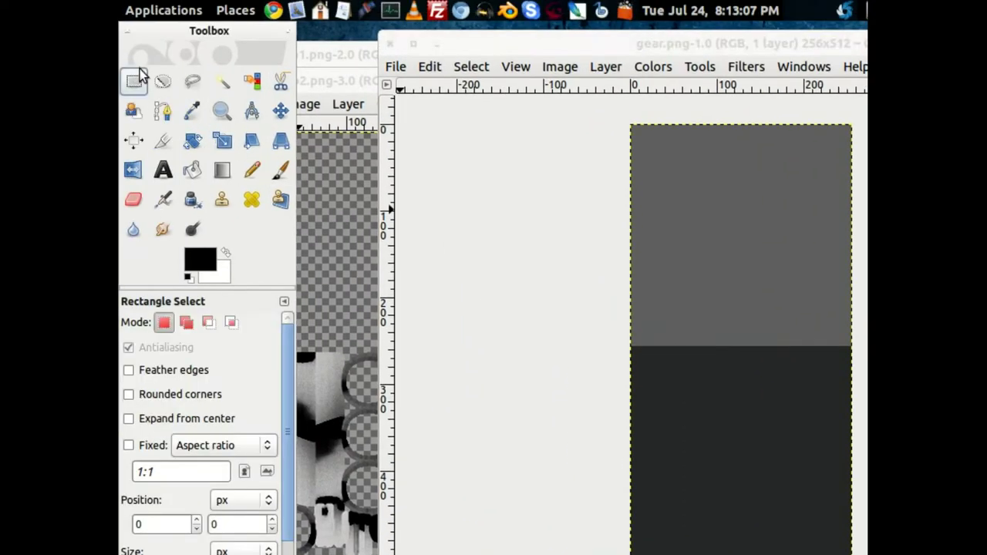
{"action": "left_click_drag", "start_coordinate": [356, 236], "coordinate": [617, 220], "text": "alt"}
{"action": "left_click", "coordinate": [494, 86]}
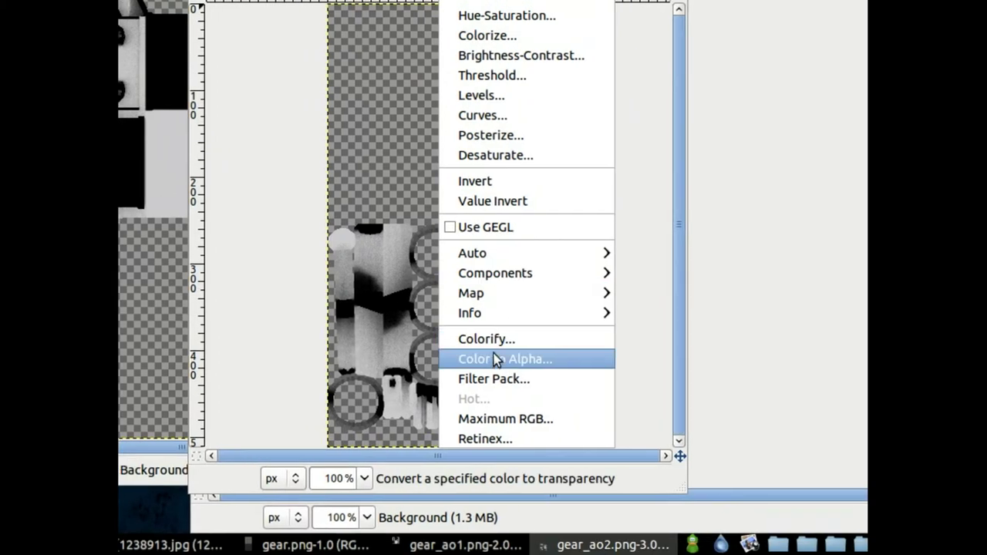
{"action": "left_click", "coordinate": [496, 470]}
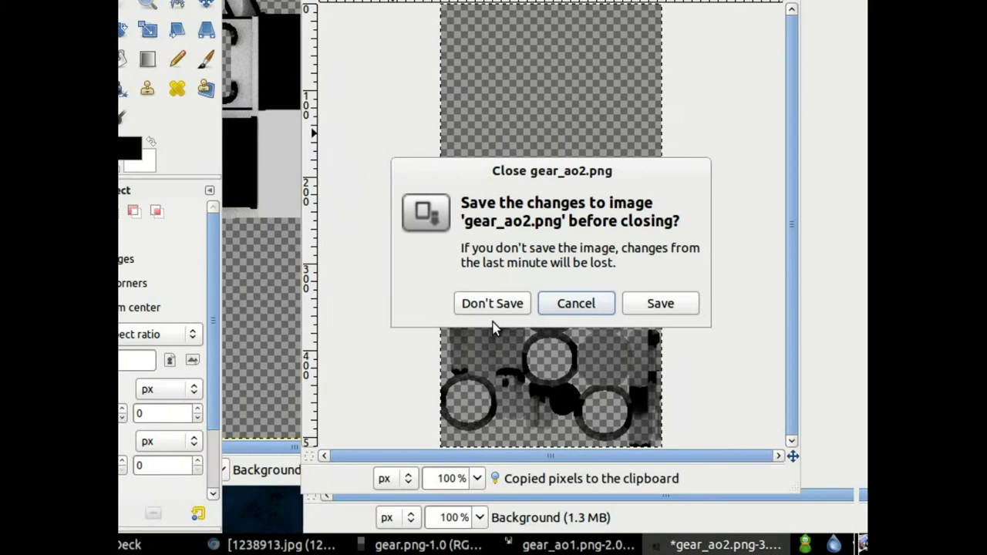
{"action": "left_click", "coordinate": [492, 304]}
Paste the copied lever shading into gear.png as a new layer named Handle
{"action": "key", "text": "ctrl+v"}
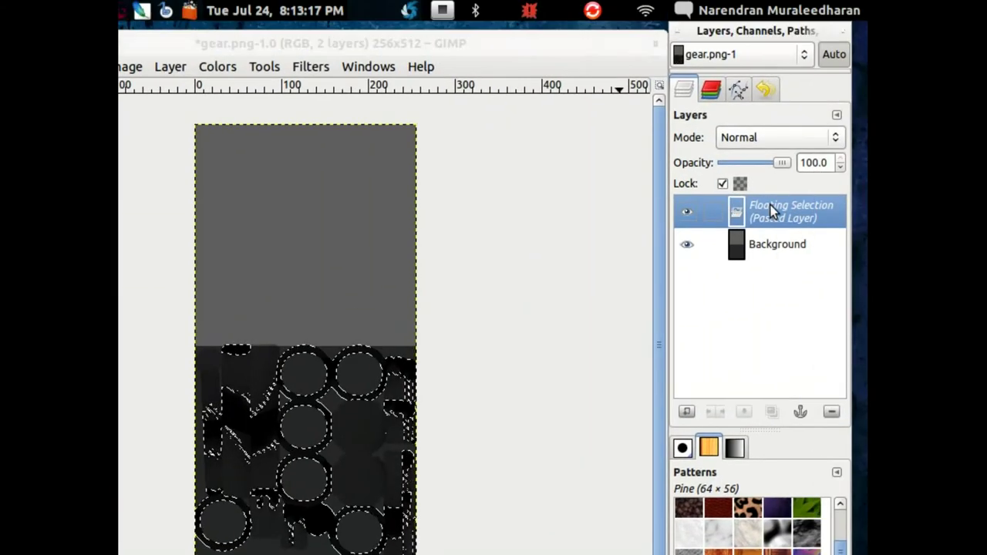
{"action": "right_click", "coordinate": [737, 210]}
{"action": "left_click", "coordinate": [739, 38]}
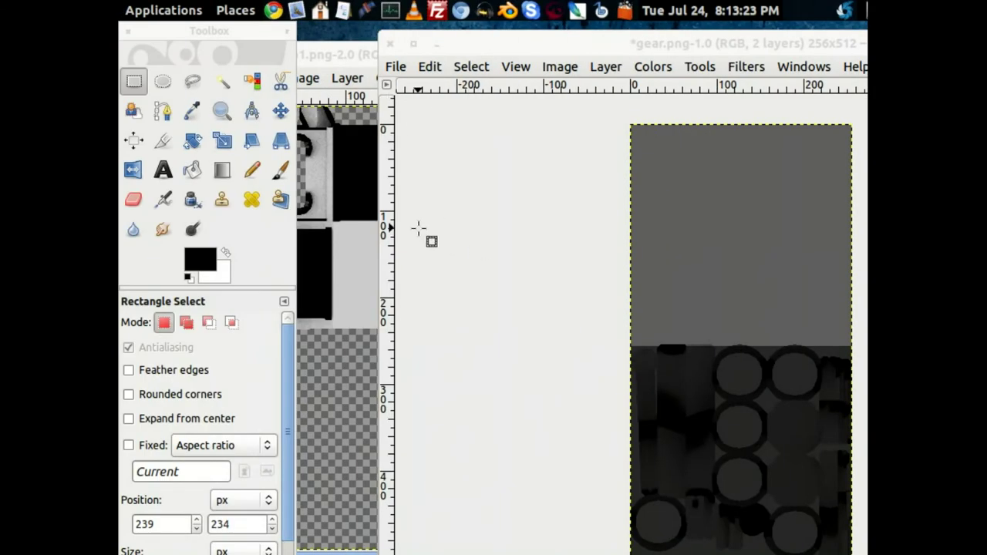
Convert white to alpha in gear_ao1.png and copy the whole image, discarding the changes when closing it
{"action": "left_click", "coordinate": [358, 213]}
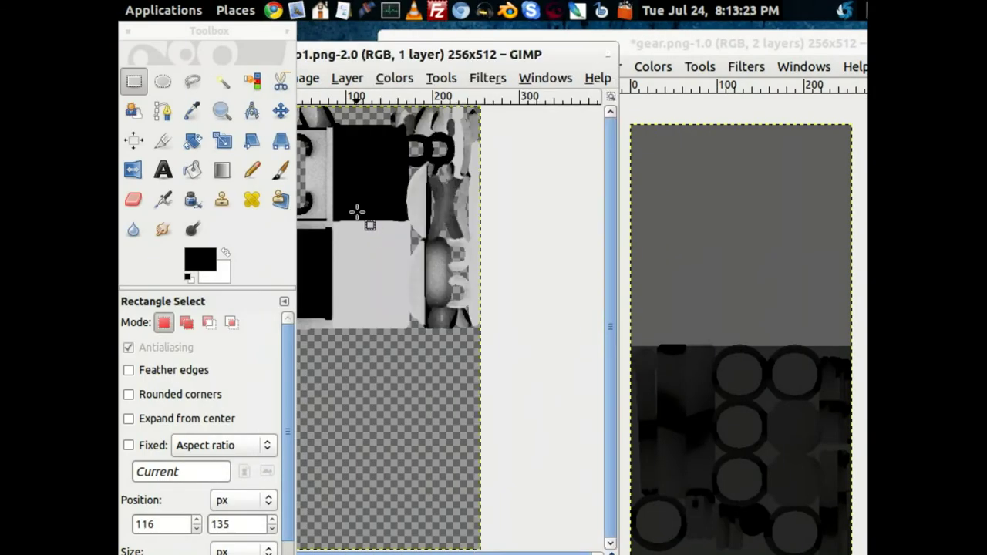
{"action": "left_click_drag", "start_coordinate": [394, 53], "coordinate": [494, 53]}
{"action": "left_click", "coordinate": [496, 81]}
{"action": "left_click", "coordinate": [530, 461]}
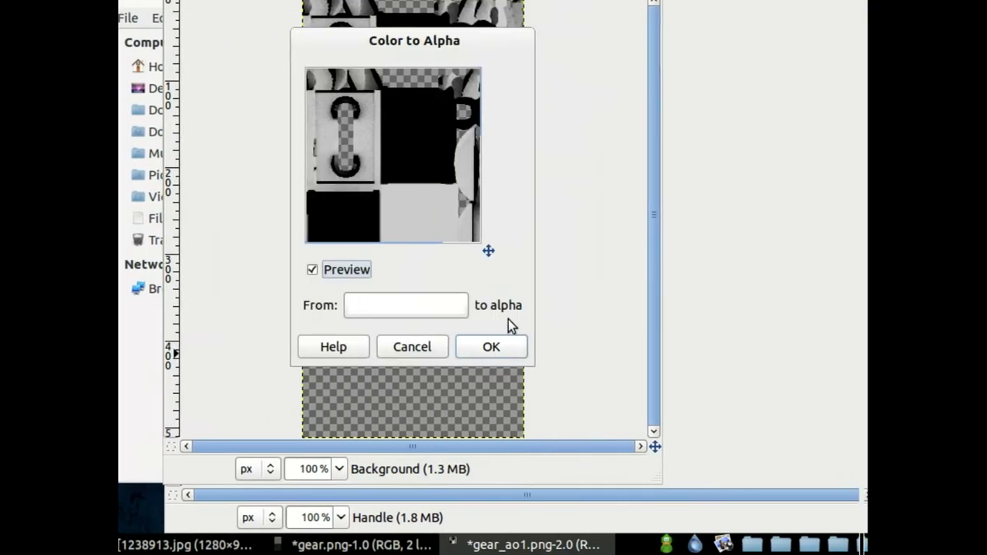
{"action": "left_click", "coordinate": [544, 458]}
{"action": "key", "text": "ctrl+c"}
{"action": "left_click", "coordinate": [386, 55]}
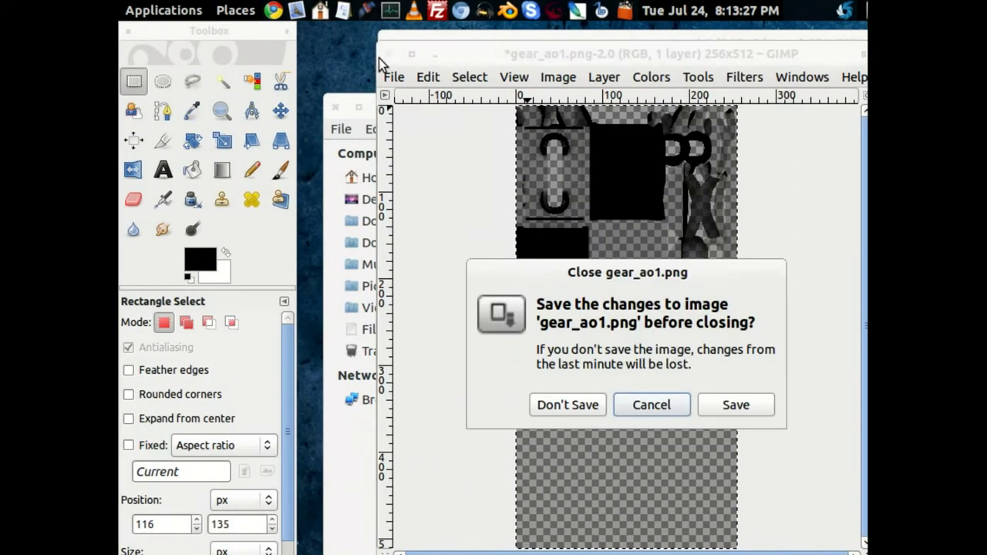
{"action": "left_click", "coordinate": [496, 293]}
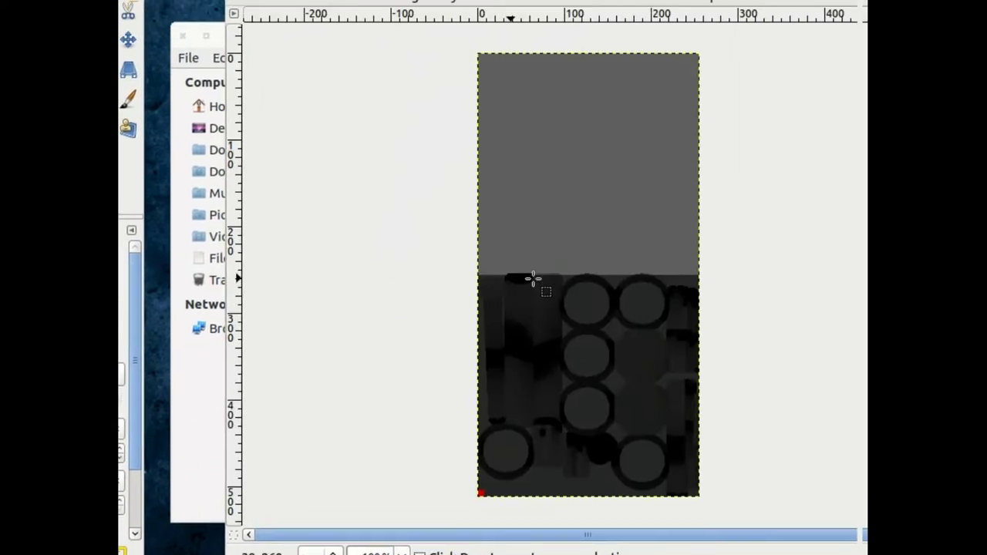
Paste the copied base plate shading into gear.png as a new layer named Base
{"action": "key", "text": "ctrl+v"}
{"action": "right_click", "coordinate": [760, 223]}
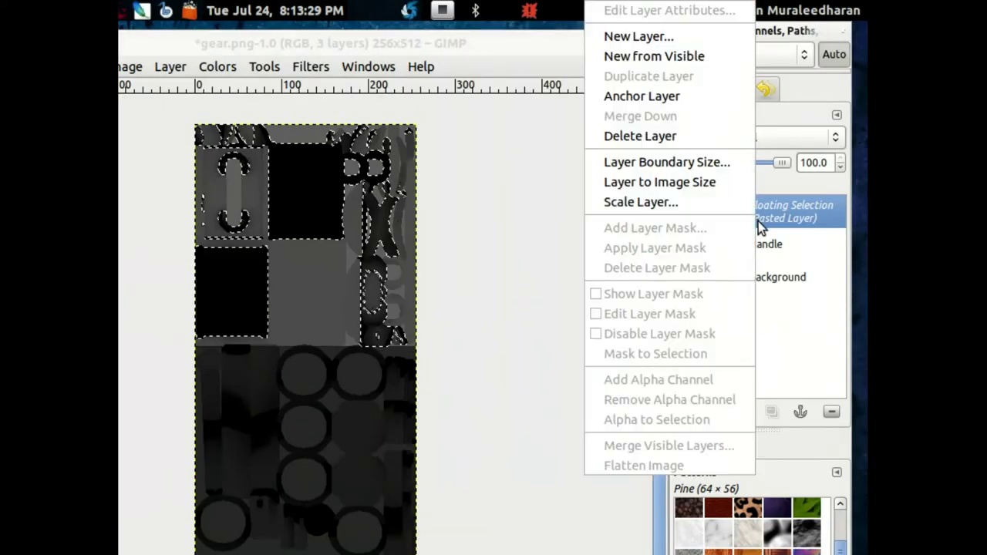
{"action": "left_click", "coordinate": [686, 34]}
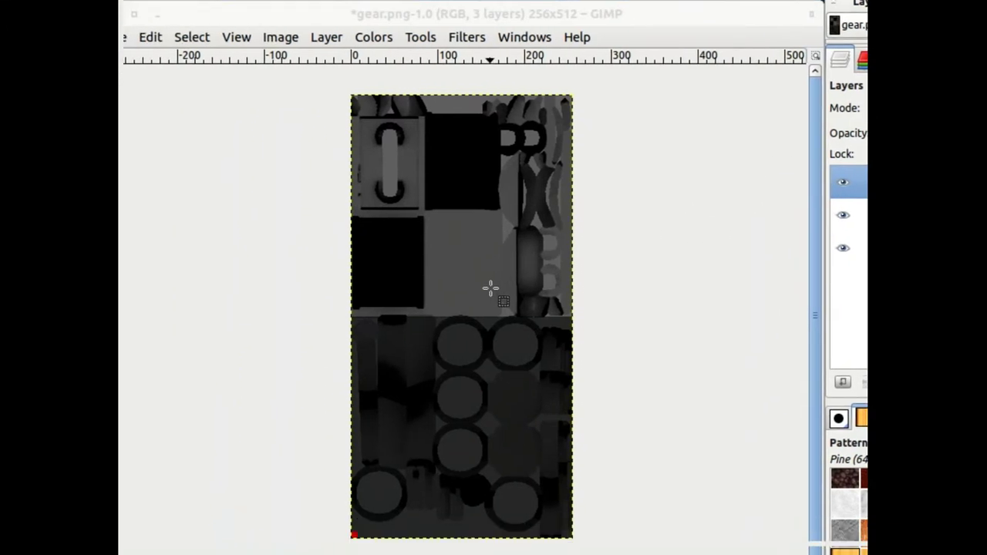
Reduce the Base layer's opacity to 50 and the Handle layer's opacity to 73.4
{"action": "scroll", "coordinate": [320, 298], "scroll_direction": "up", "scroll_amount": 4, "text": "ctrl"}
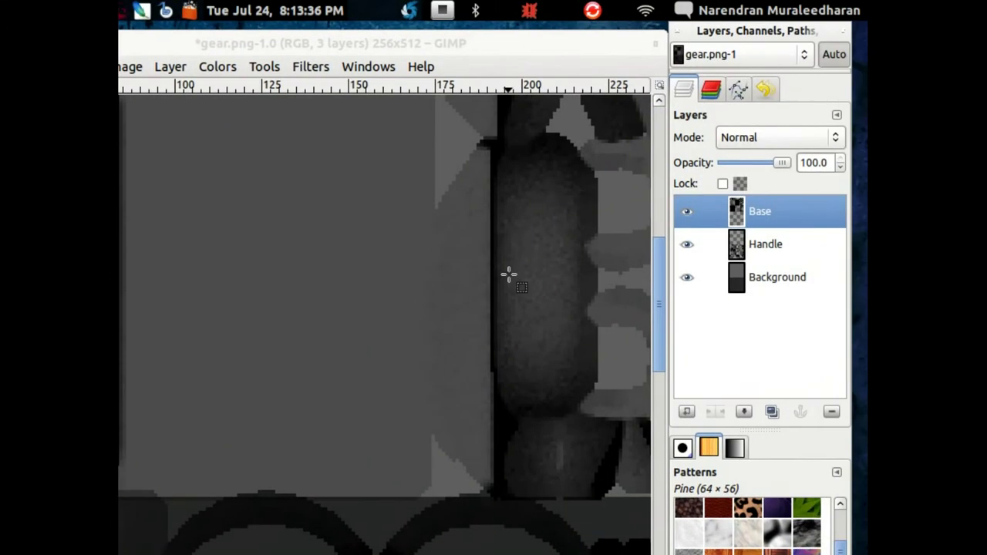
{"action": "scroll", "coordinate": [509, 274], "scroll_direction": "down", "scroll_amount": 4, "text": "ctrl"}
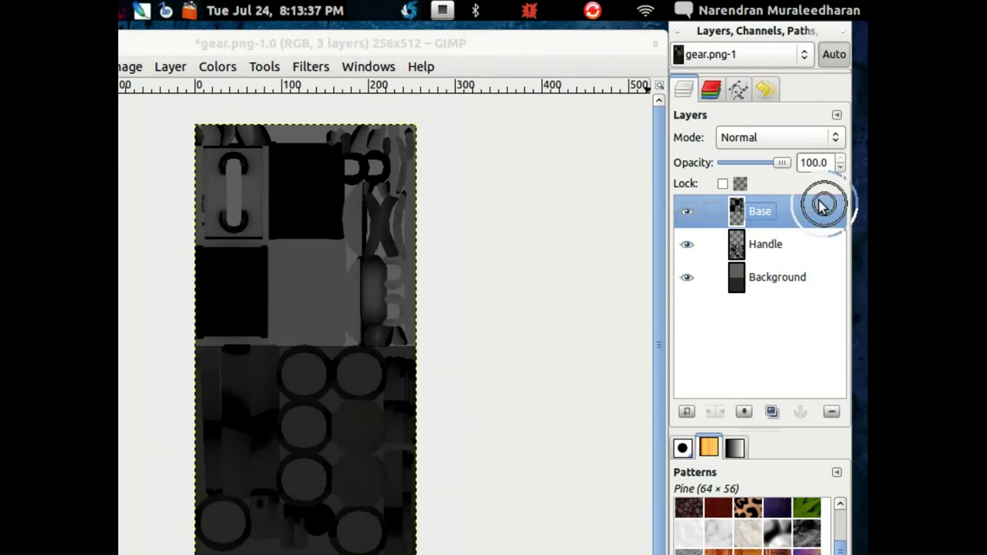
{"action": "left_click_drag", "start_coordinate": [779, 165], "coordinate": [753, 164]}
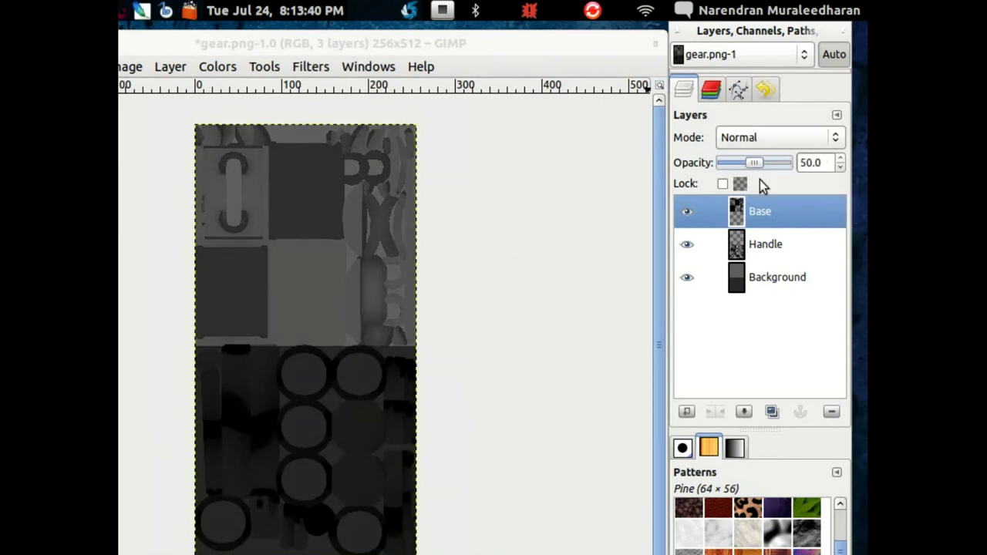
{"action": "key", "text": "Down"}
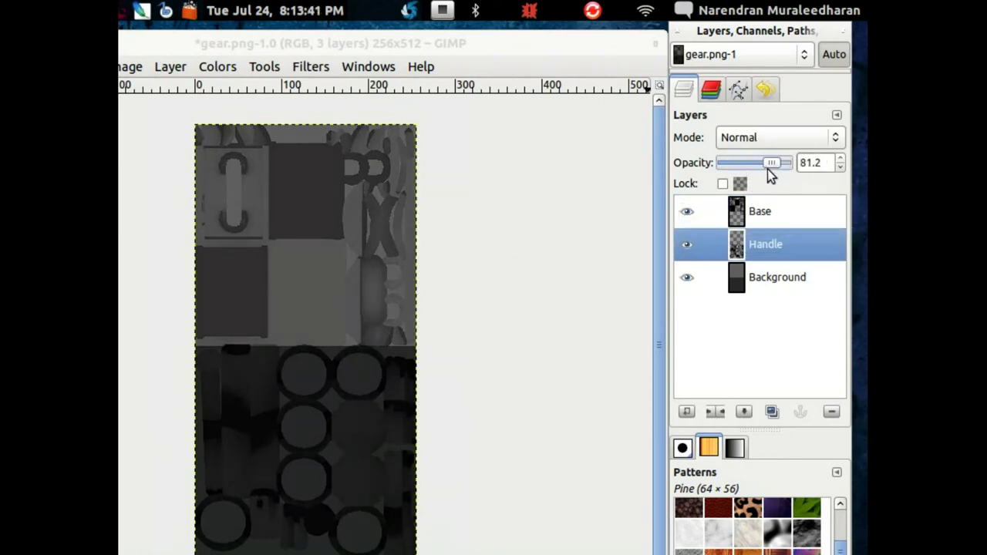
{"action": "left_click_drag", "start_coordinate": [766, 170], "coordinate": [762, 163]}
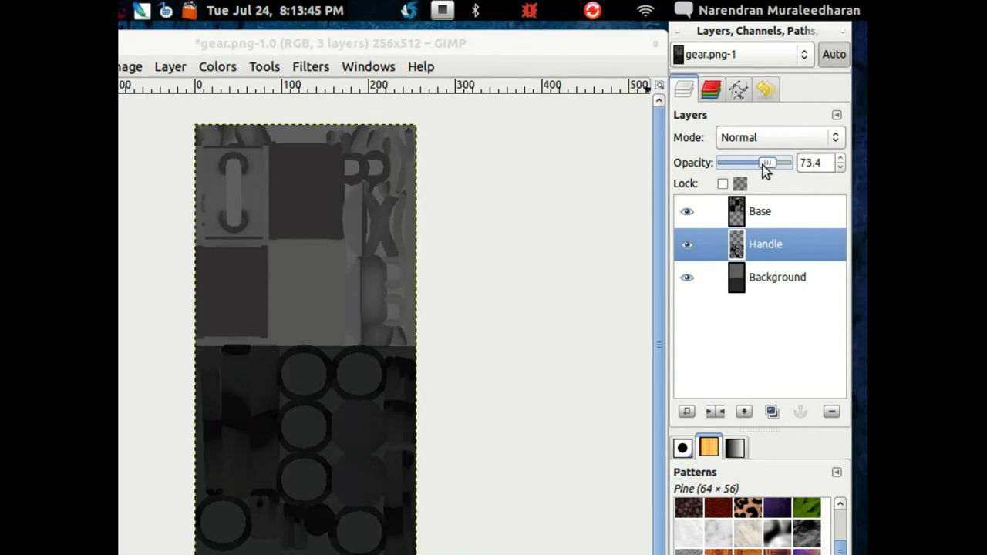
Merge the Base layer down into the Handle layer
{"action": "right_click", "coordinate": [765, 210]}
{"action": "left_click", "coordinate": [714, 116]}
{"action": "right_click", "coordinate": [766, 211]}
{"action": "left_click", "coordinate": [714, 201]}
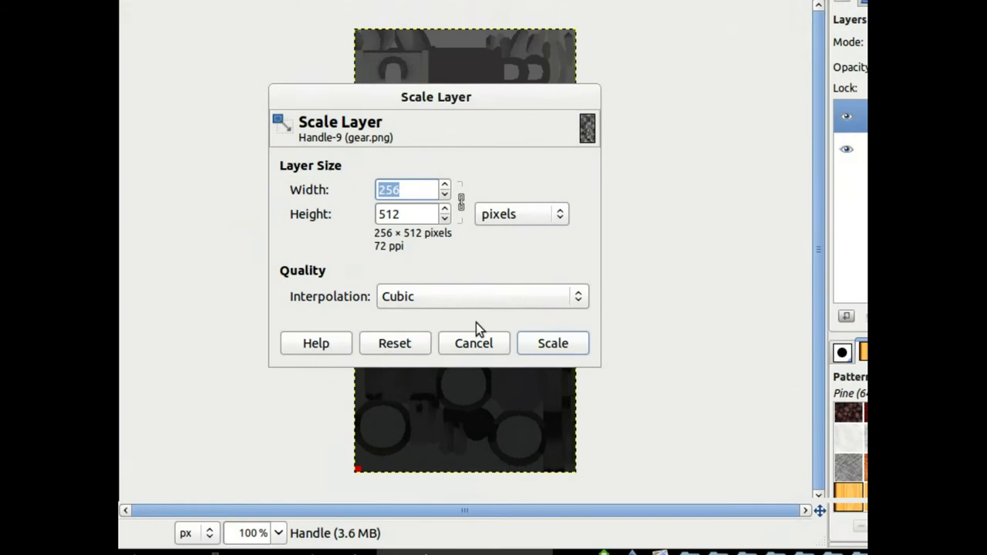
{"action": "left_click", "coordinate": [475, 342]}
Merge the combined Handle layer down into the Background, then save and close gear.png
{"action": "right_click", "coordinate": [806, 215]}
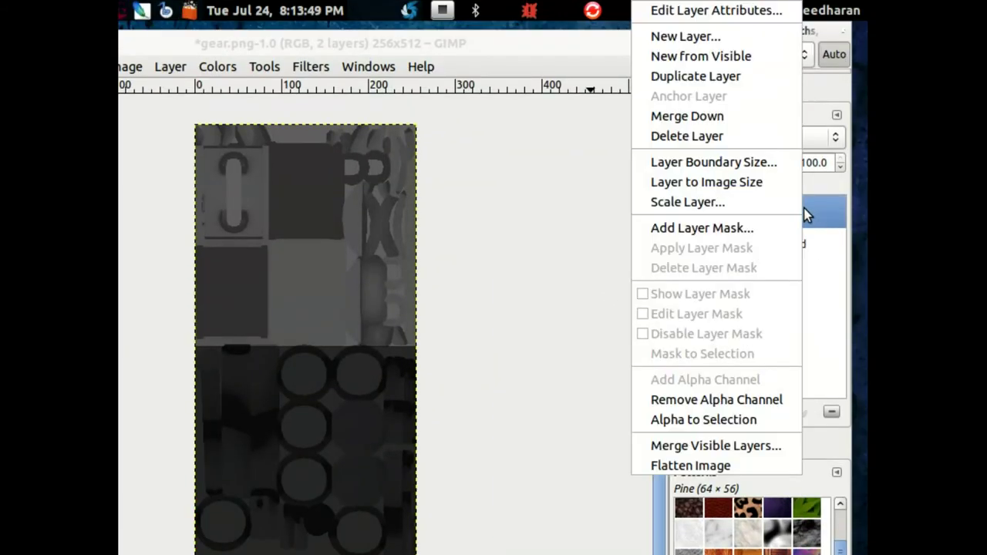
{"action": "left_click", "coordinate": [708, 114]}
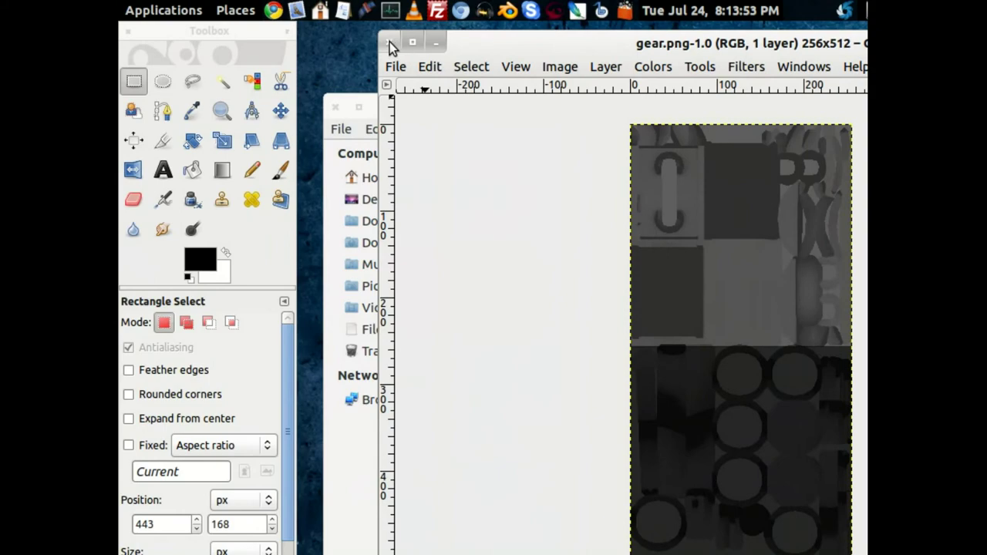
{"action": "left_click", "coordinate": [390, 42]}
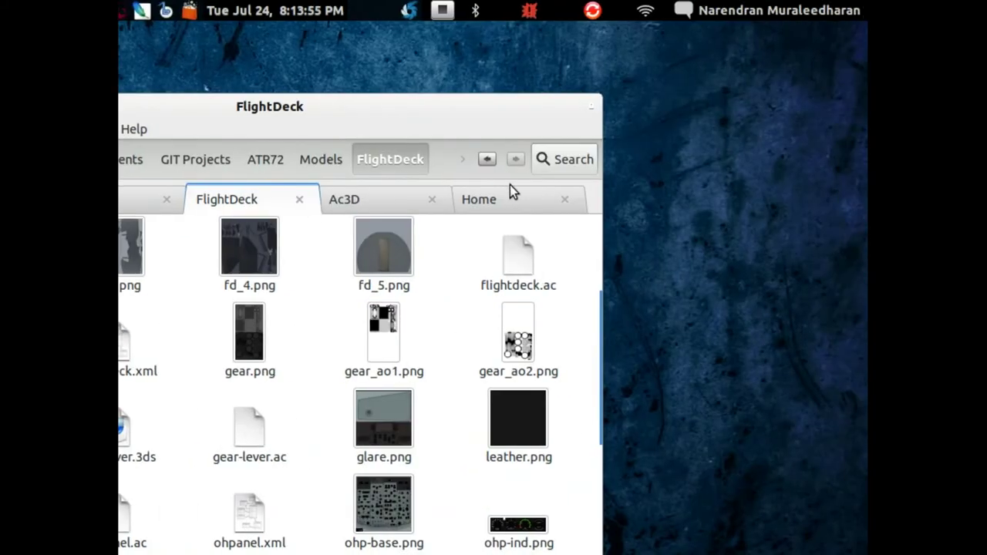
Launch AC3D from its folder in the file manager and open the recent model gear-lever.ac
{"action": "left_click", "coordinate": [512, 202]}
{"action": "double_click", "coordinate": [641, 308]}
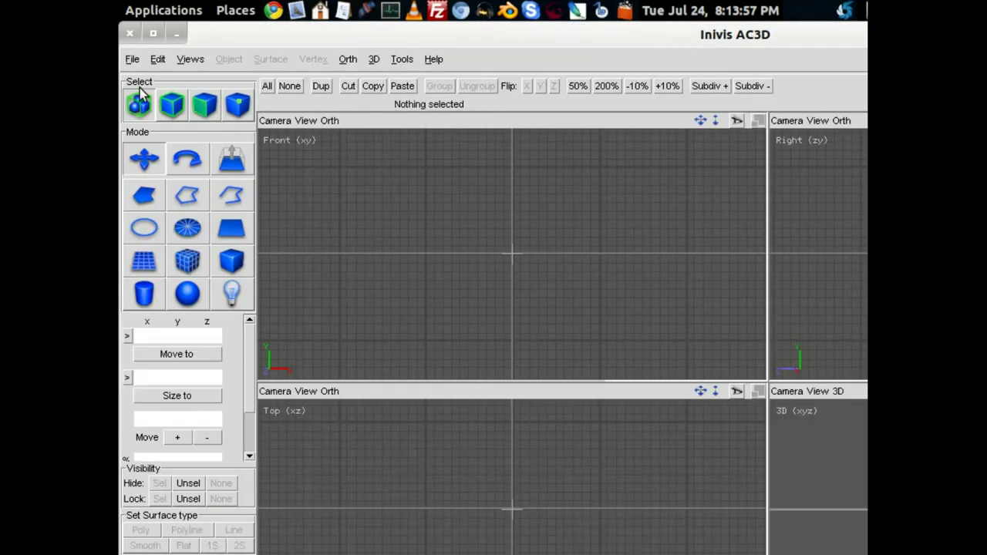
{"action": "left_click", "coordinate": [131, 60]}
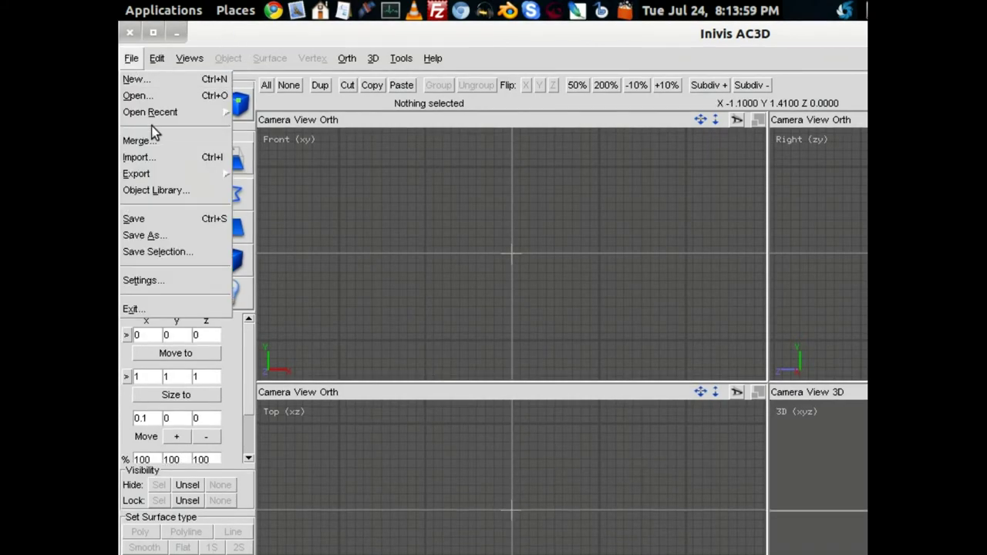
{"action": "mouse_move", "coordinate": [155, 112]}
{"action": "left_click", "coordinate": [377, 123]}
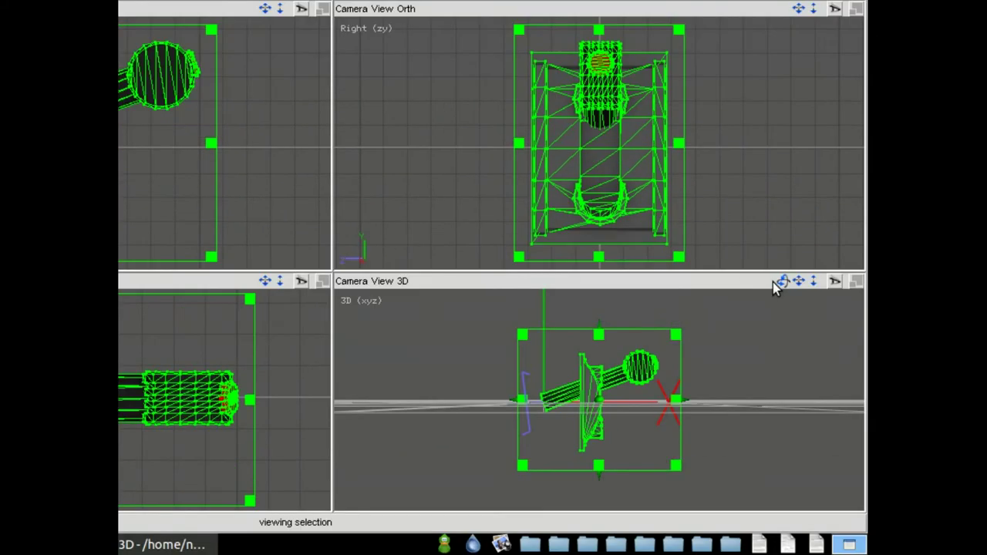
Enlarge the 3D view and examine the textured gear lever and base plate from the front, both sides and up close
{"action": "left_click", "coordinate": [855, 282]}
{"action": "scroll", "coordinate": [660, 283], "scroll_direction": "up", "scroll_amount": 5}
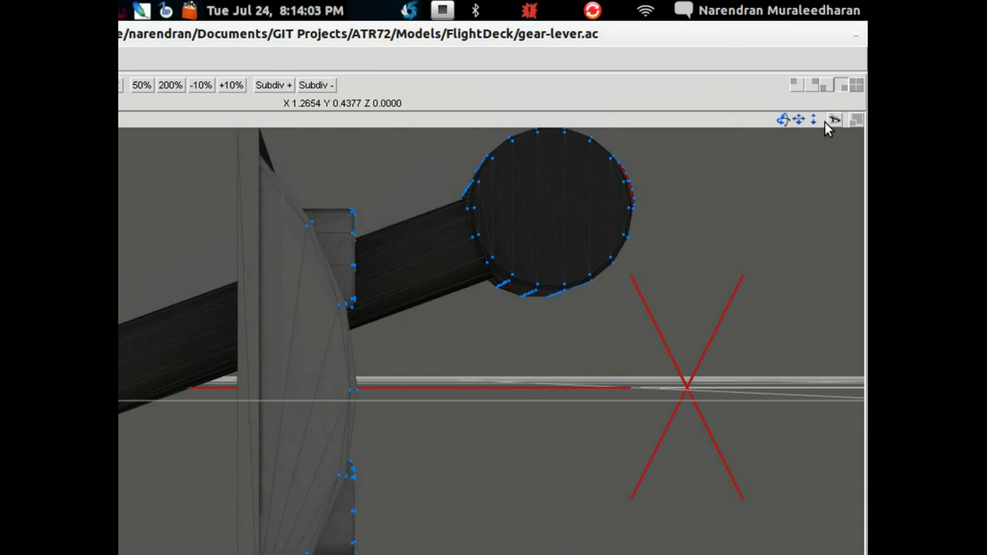
{"action": "left_click", "coordinate": [835, 11]}
{"action": "scroll", "coordinate": [714, 133], "scroll_direction": "down", "scroll_amount": 3}
{"action": "mouse_move", "coordinate": [713, 244]}
{"action": "left_mouse_down"}
{"action": "mouse_move", "coordinate": [615, 250]}
{"action": "mouse_move", "coordinate": [593, 280]}
{"action": "mouse_move", "coordinate": [499, 236]}
{"action": "mouse_move", "coordinate": [517, 247]}
{"action": "mouse_move", "coordinate": [560, 236]}
{"action": "mouse_move", "coordinate": [592, 280]}
{"action": "mouse_move", "coordinate": [550, 287]}
{"action": "mouse_move", "coordinate": [496, 253]}
{"action": "left_mouse_up"}
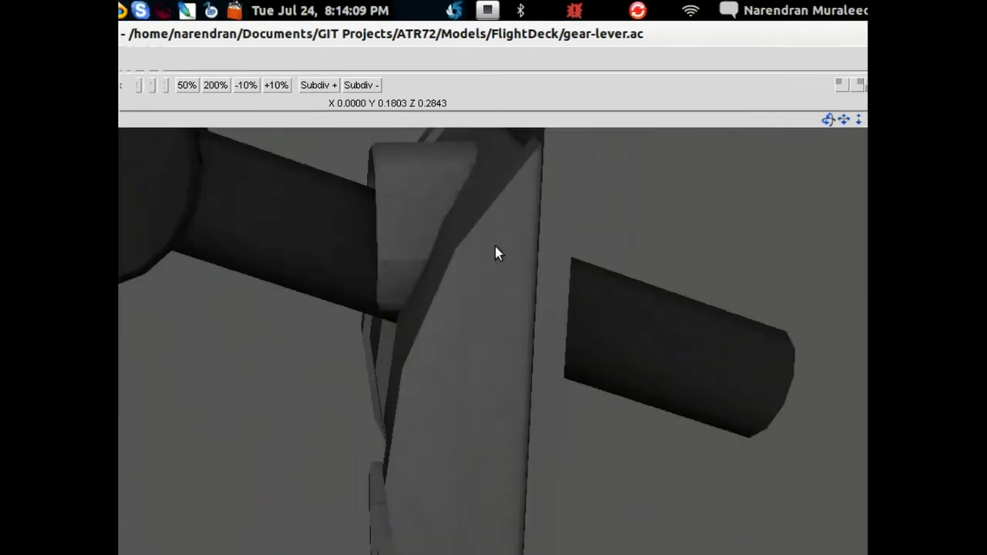
{"action": "scroll", "coordinate": [534, 292], "scroll_direction": "down", "scroll_amount": 4}
{"action": "left_click_drag", "start_coordinate": [493, 311], "coordinate": [494, 225]}
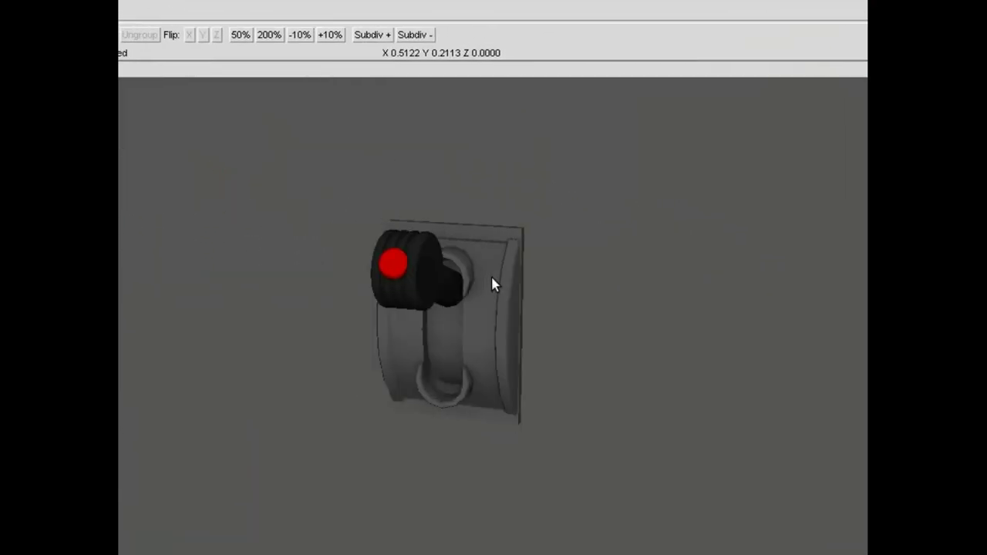
{"action": "scroll", "coordinate": [482, 286], "scroll_direction": "up", "scroll_amount": 3}
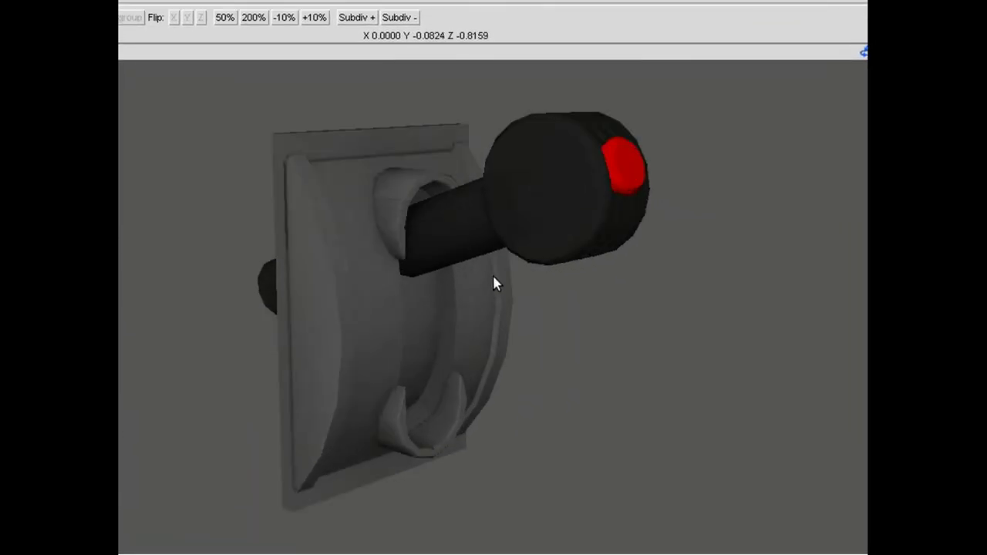
{"action": "scroll", "coordinate": [494, 284], "scroll_direction": "down", "scroll_amount": 2}
{"action": "mouse_move", "coordinate": [386, 210]}
{"action": "left_mouse_down"}
{"action": "mouse_move", "coordinate": [504, 220]}
{"action": "mouse_move", "coordinate": [375, 220]}
{"action": "left_mouse_up"}
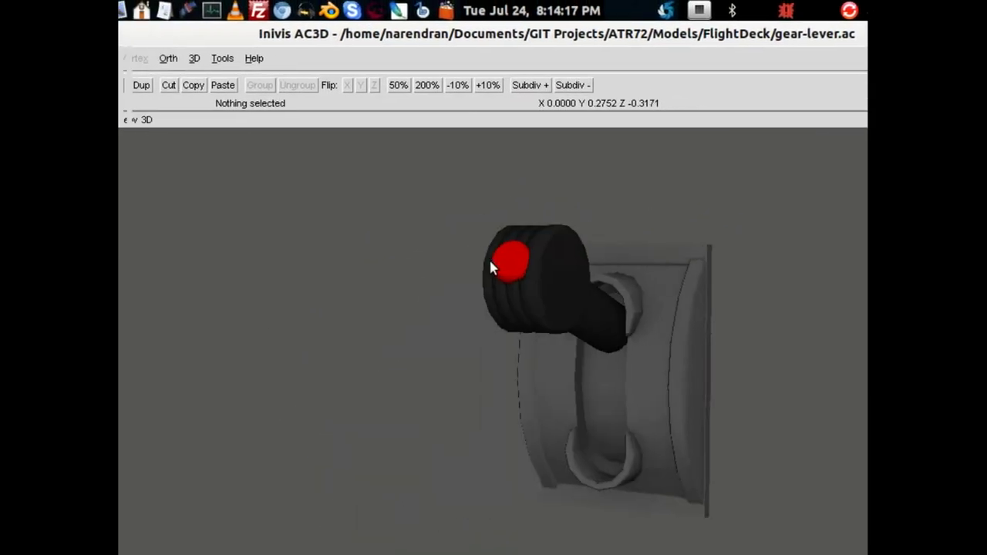